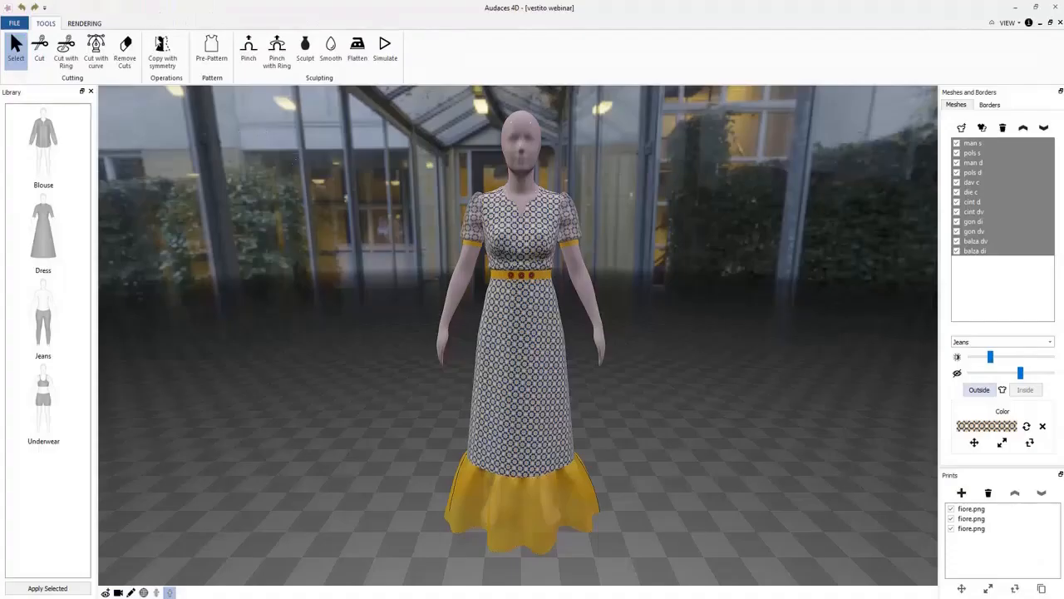
Send the dress meshes to Audaces Pattern as a pre-pattern and isolate the gon di skirt piece.
click(212, 51)
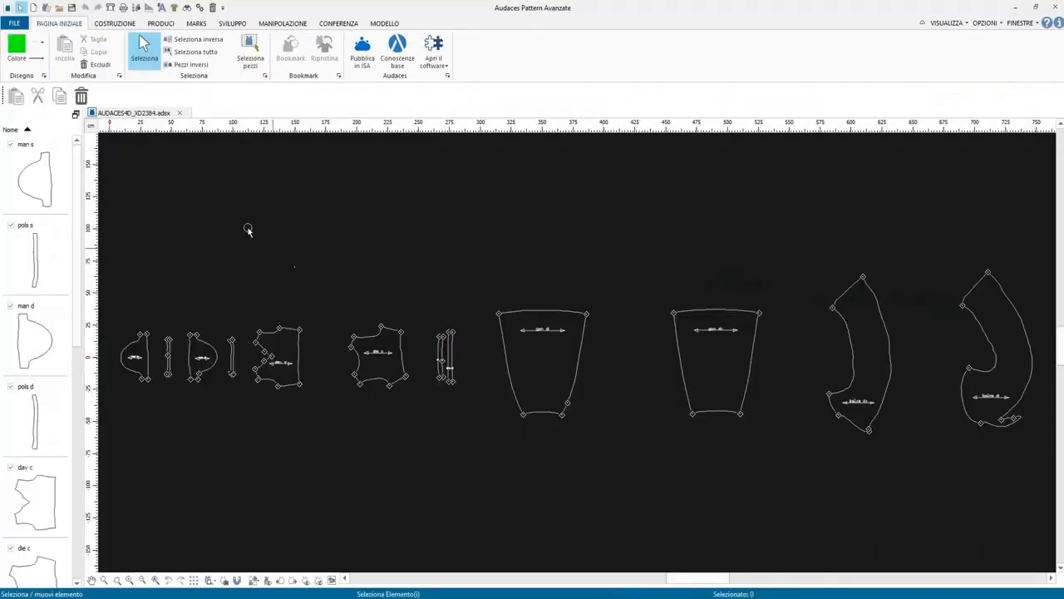
drag(239, 307, 555, 402)
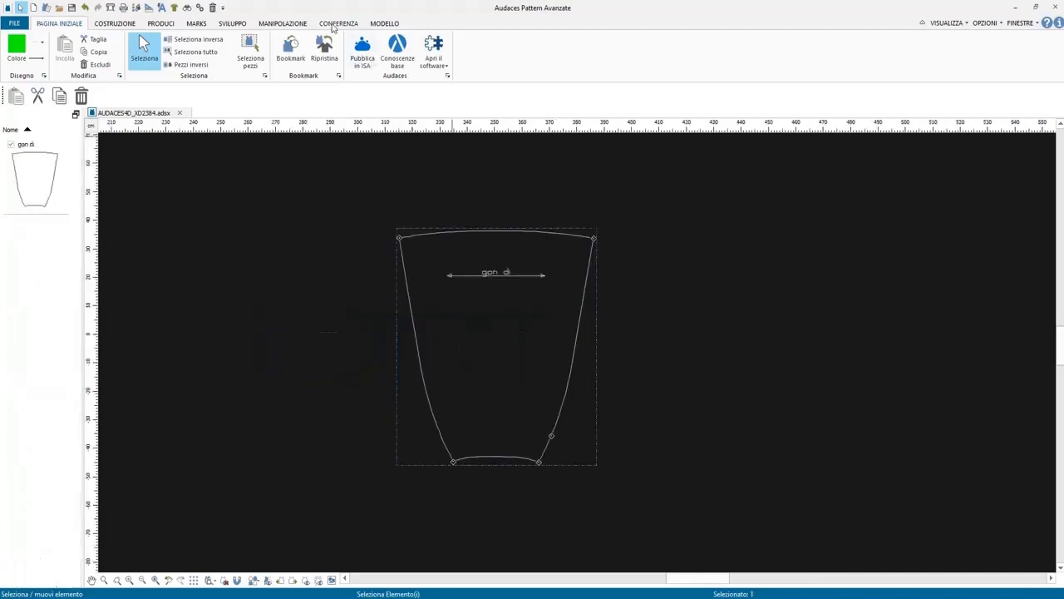
click(335, 24)
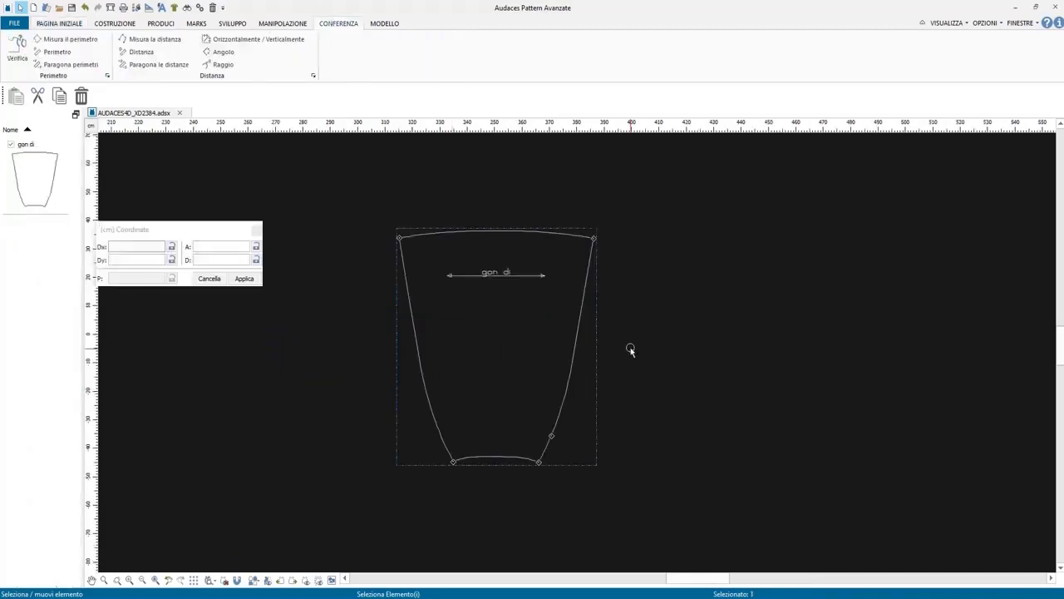
Rotate the gon di skirt piece by a fixed angle of 180° using the two-point mode, without making a copy.
click(282, 23)
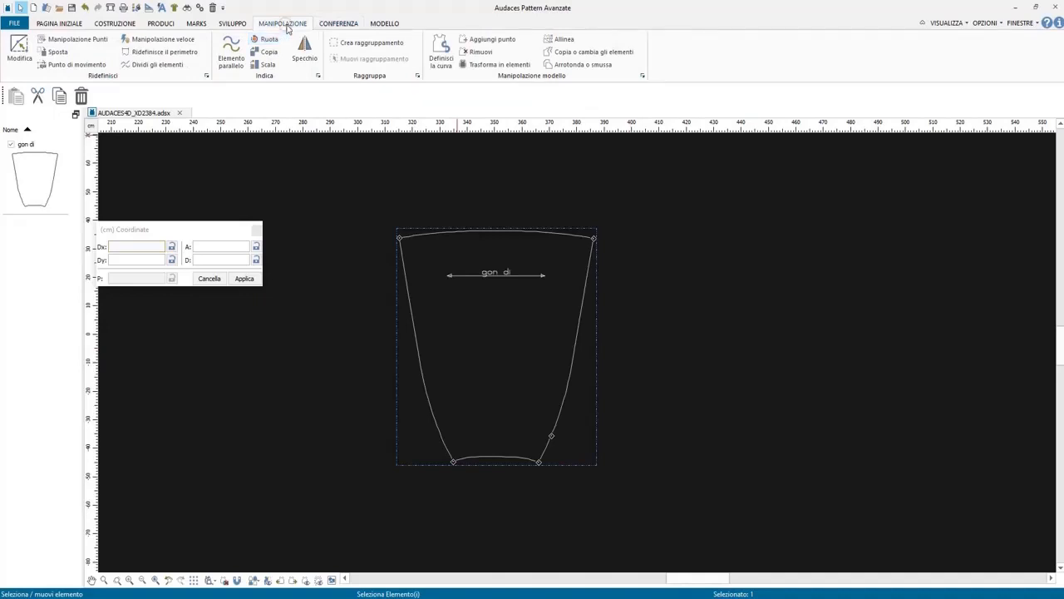
click(268, 39)
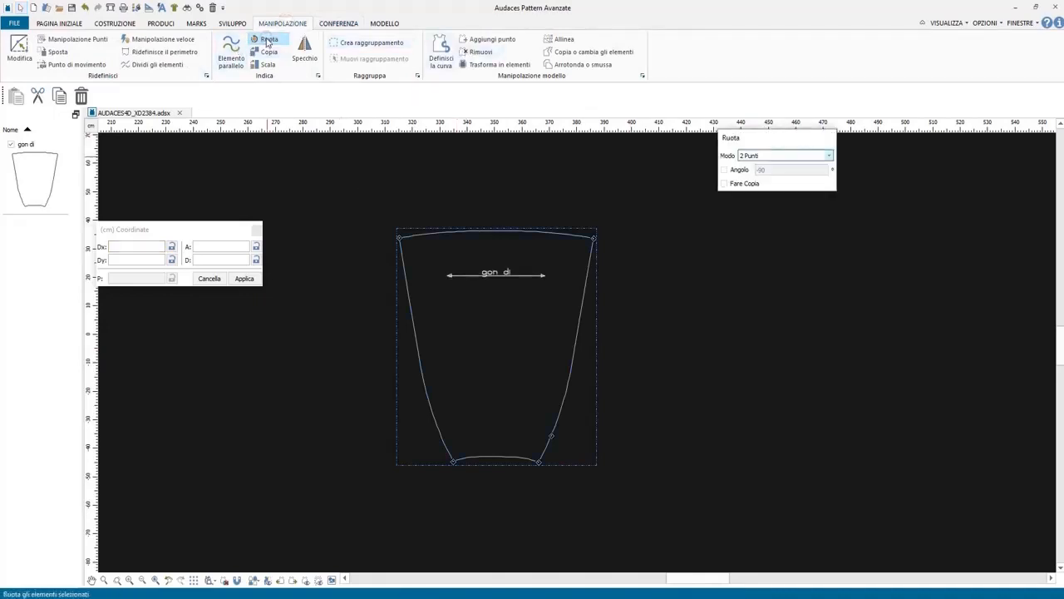
click(725, 171)
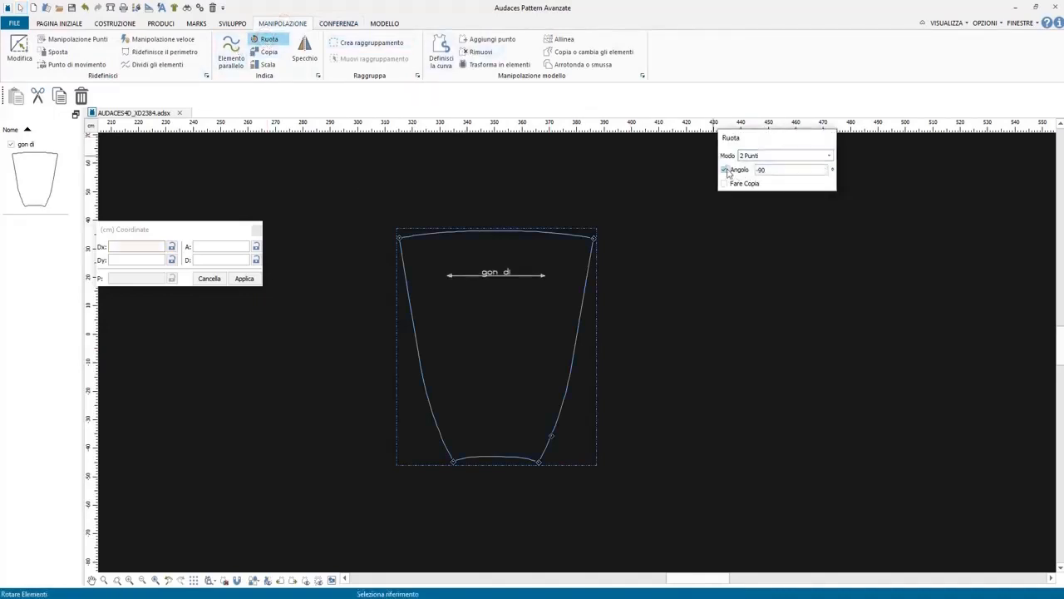
click(774, 172)
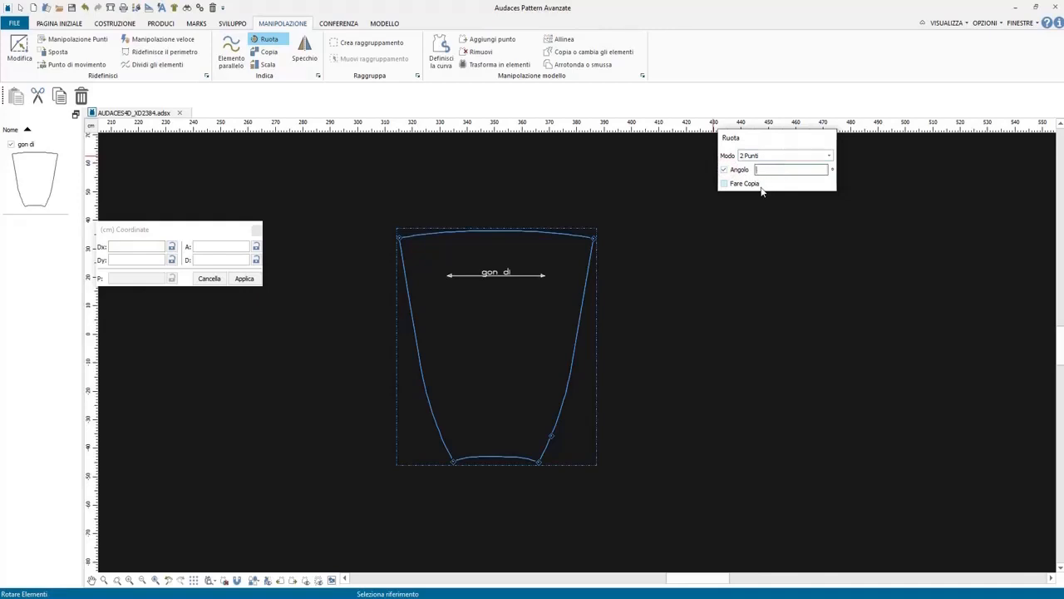
text(180)
click(464, 232)
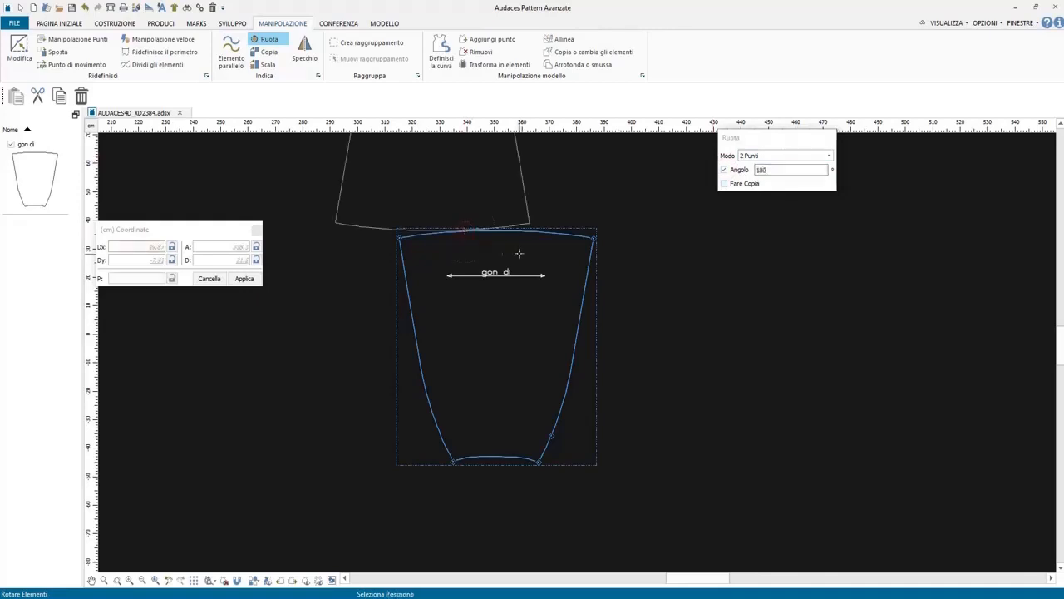
click(518, 253)
scroll(381, 273, down, 4)
scroll(370, 158, up, 4)
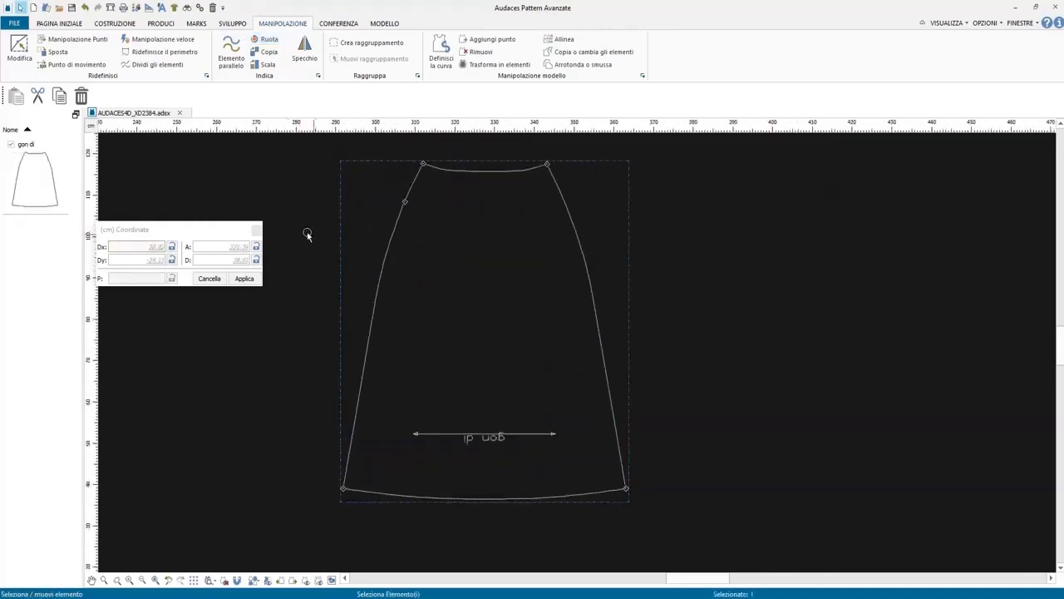
Redefine the waist and hem edges of the skirt piece as curves with 3 points each.
click(440, 50)
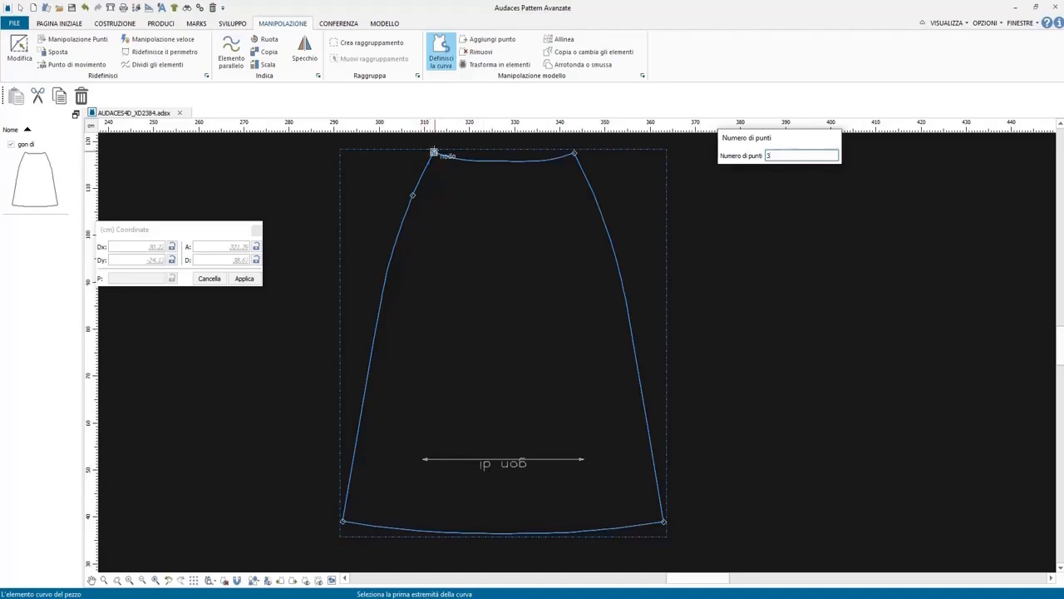
click(434, 154)
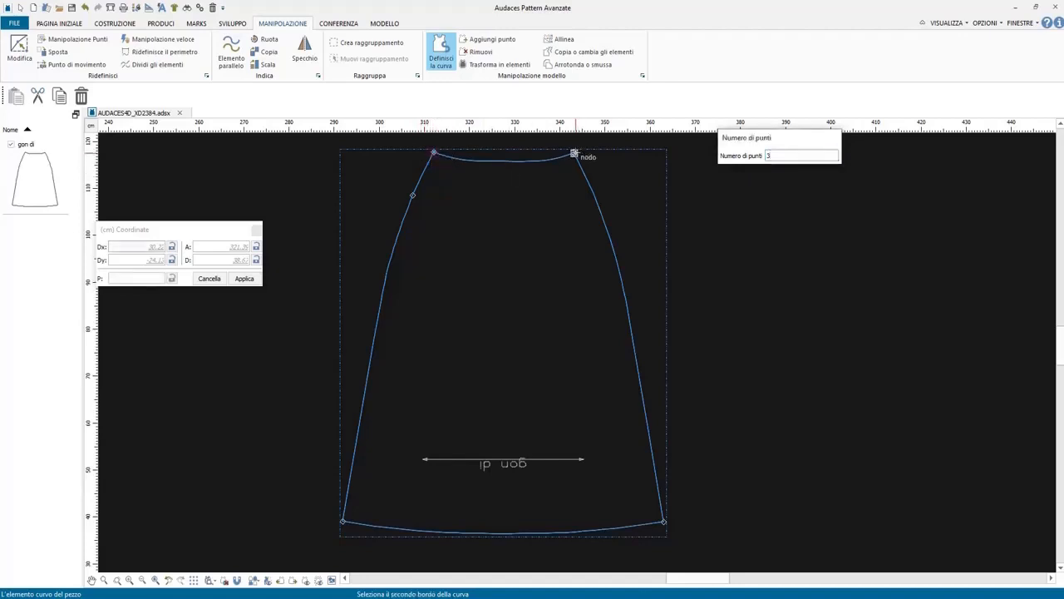
click(575, 153)
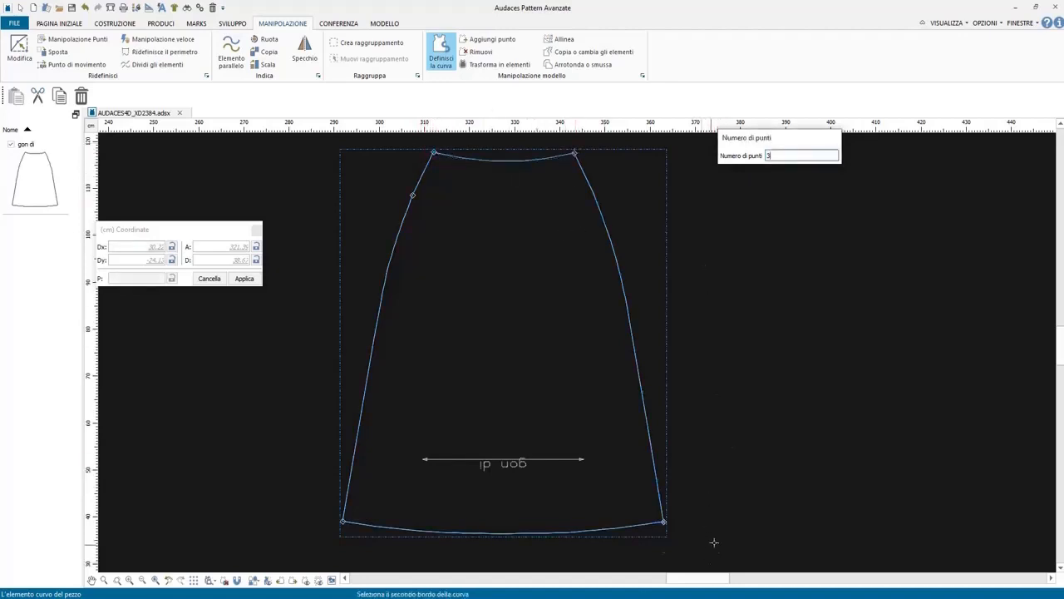
click(288, 537)
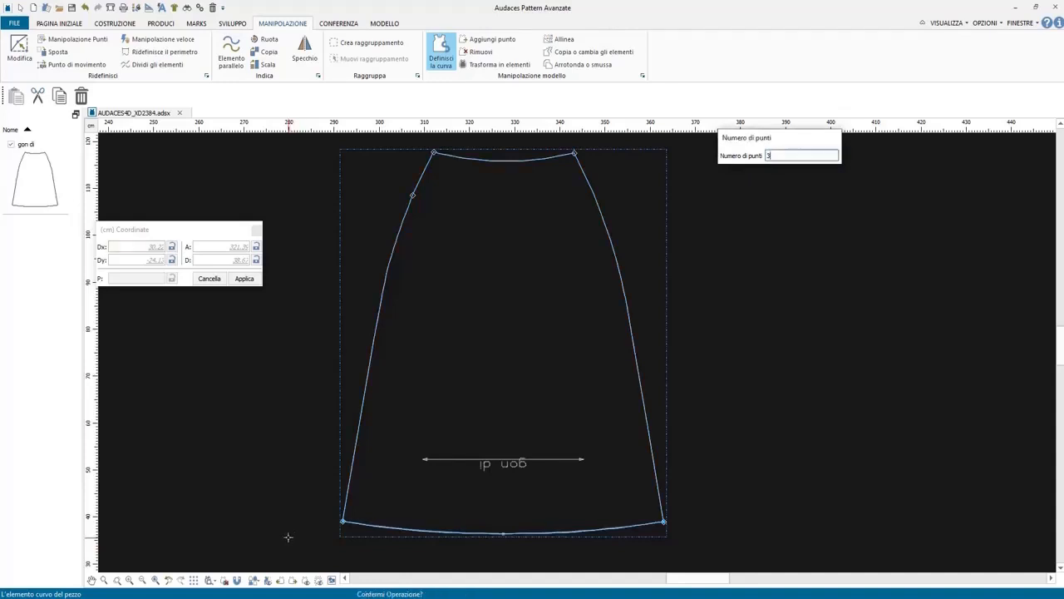
right_click(451, 485)
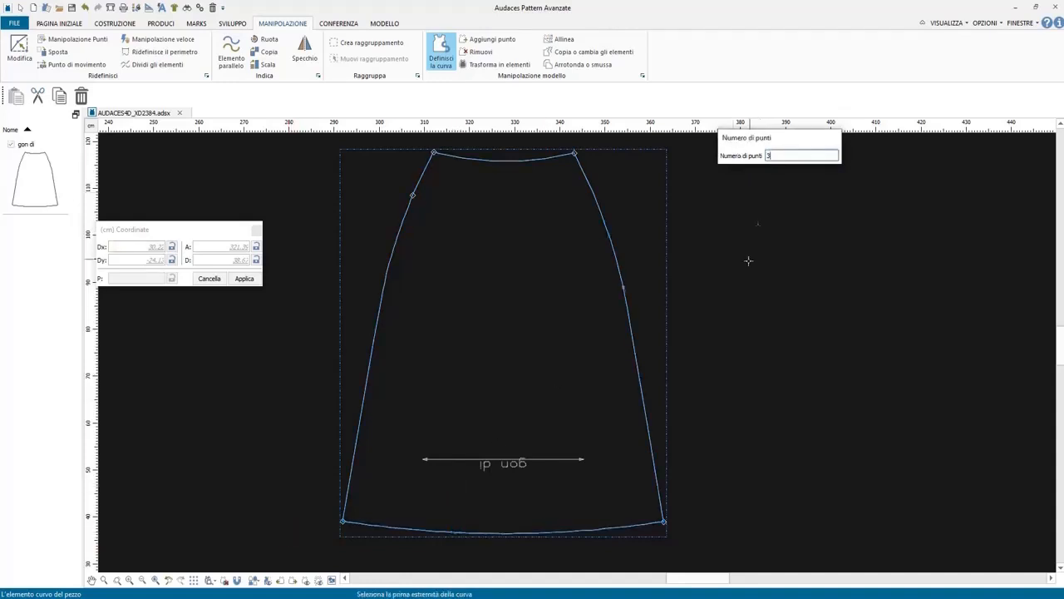
right_click(725, 295)
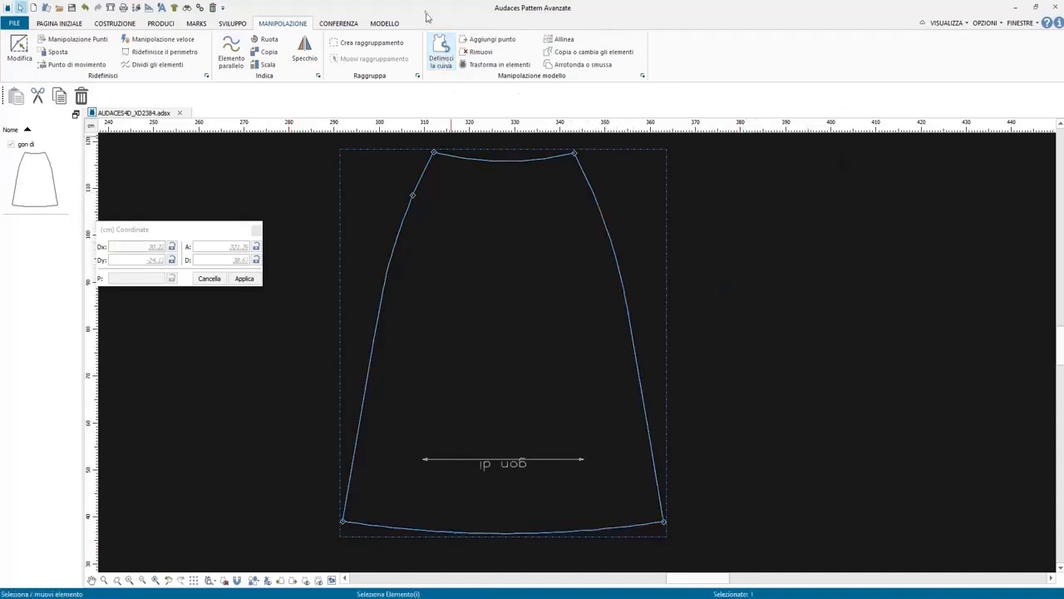
Redefine both side seams of the skirt piece, from waist to hem, as curves with 5 points each.
click(441, 48)
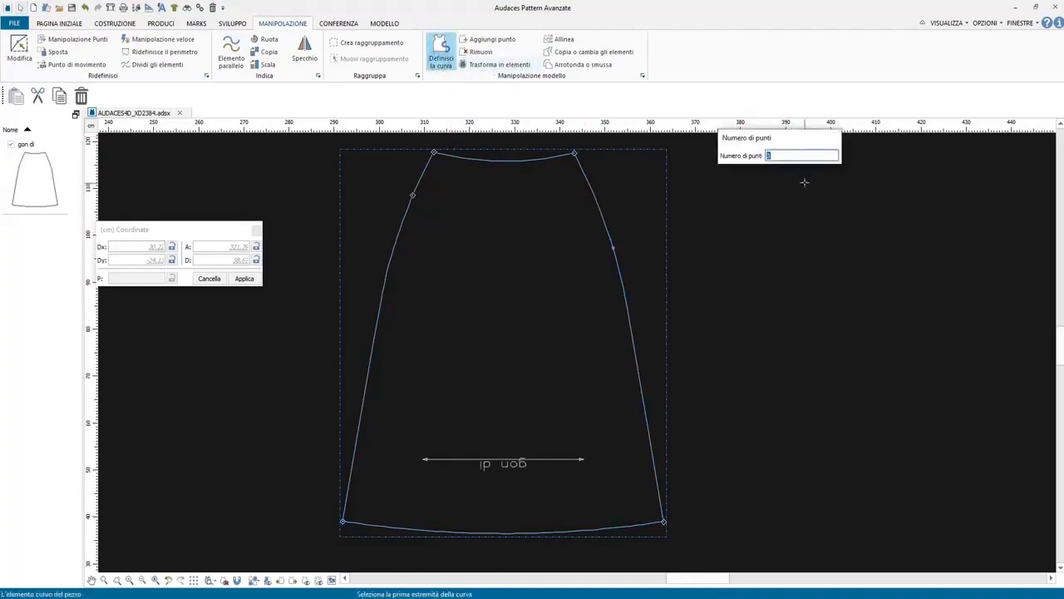
text(5)
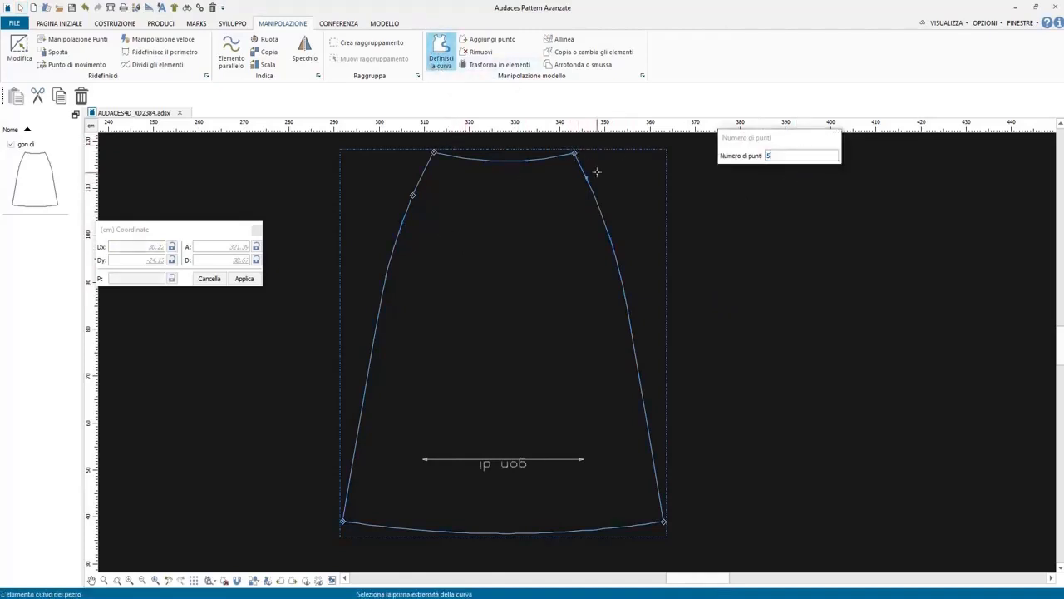
click(574, 153)
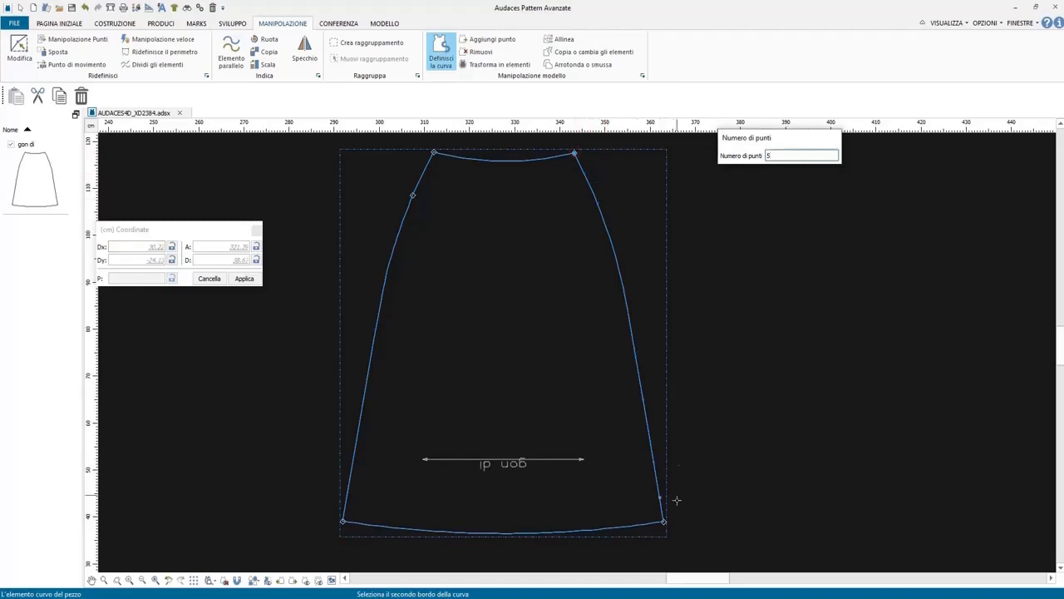
click(665, 523)
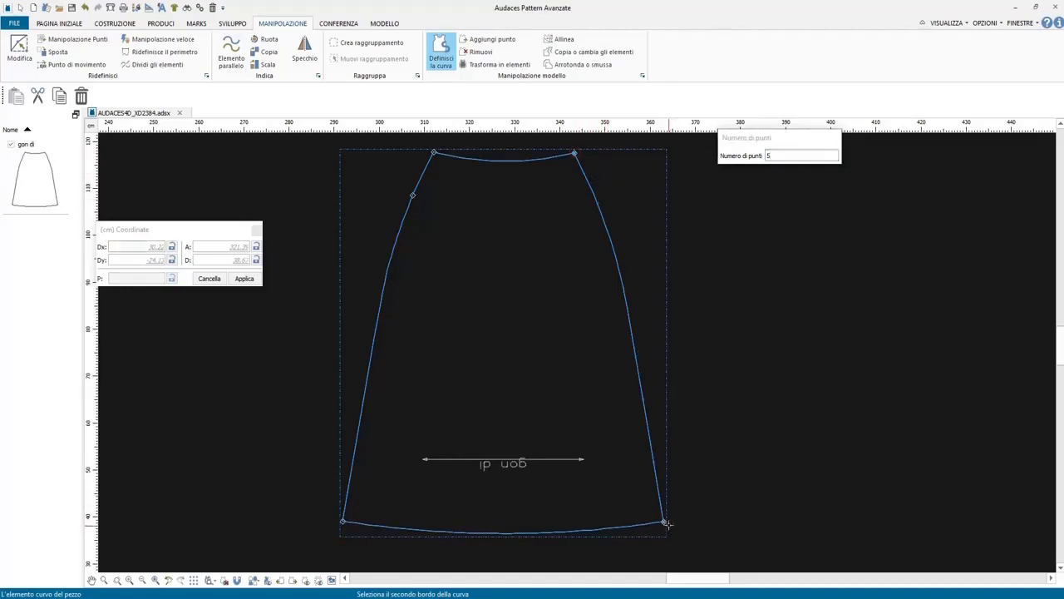
click(341, 523)
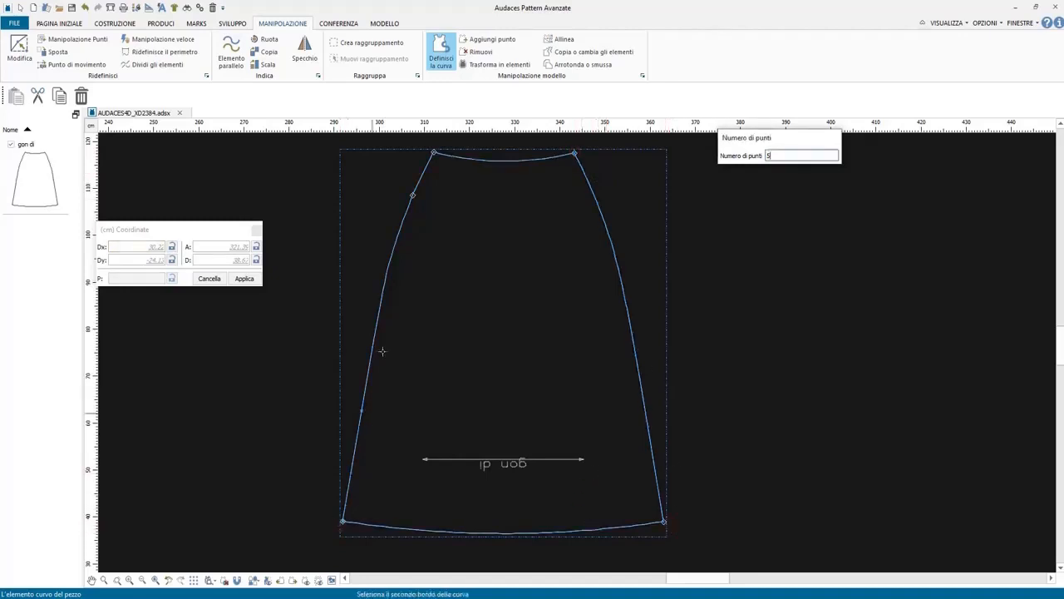
click(433, 154)
scroll(438, 273, down, 5)
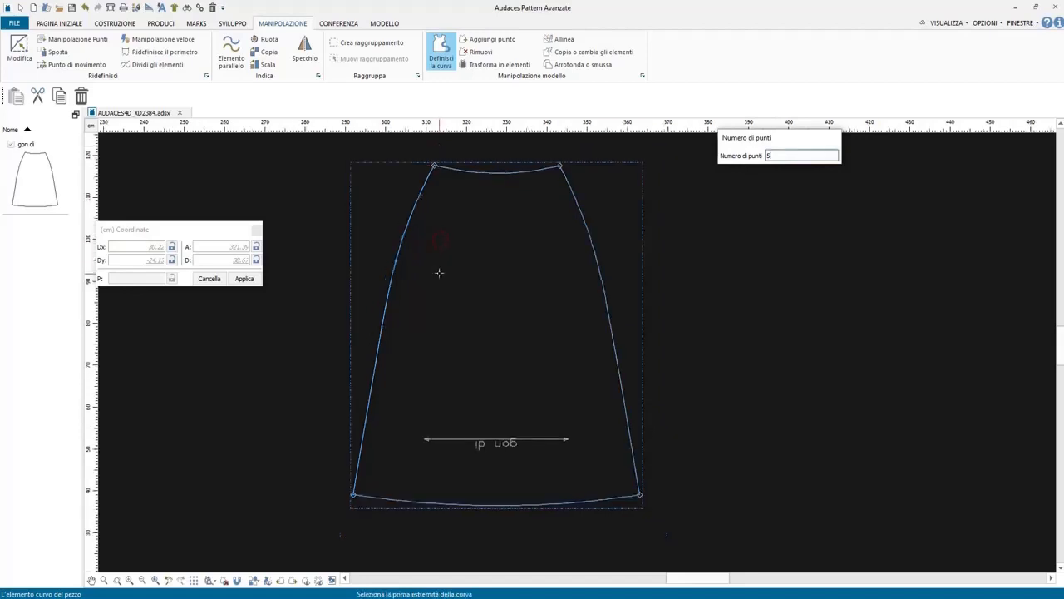
key(Escape)
Try moving the centre point of the waist curve upward with point manipulation, and undo the change.
scroll(439, 244, up, 4)
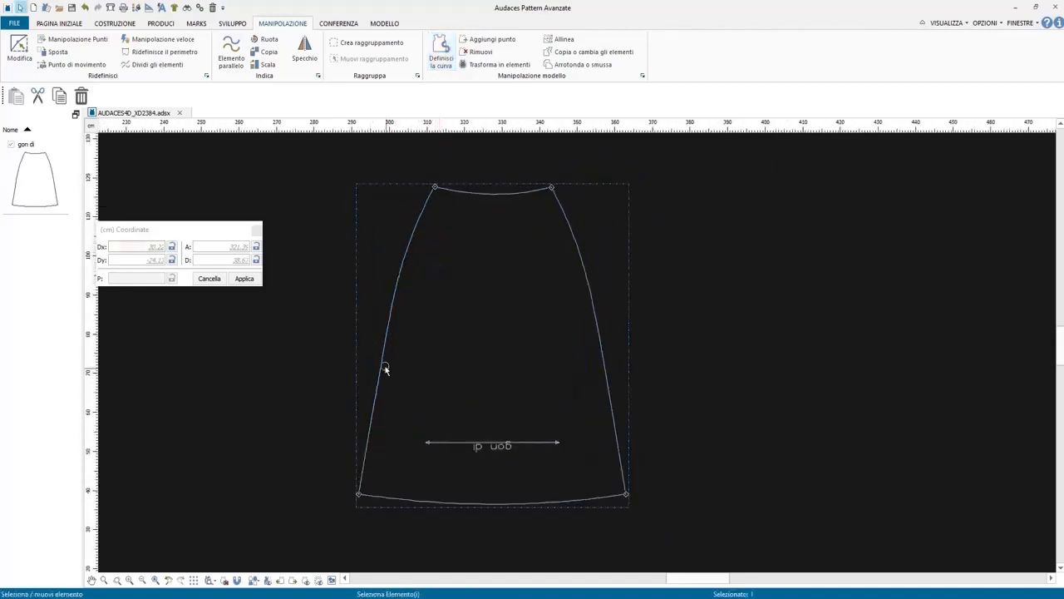
click(77, 40)
scroll(480, 182, up, 4)
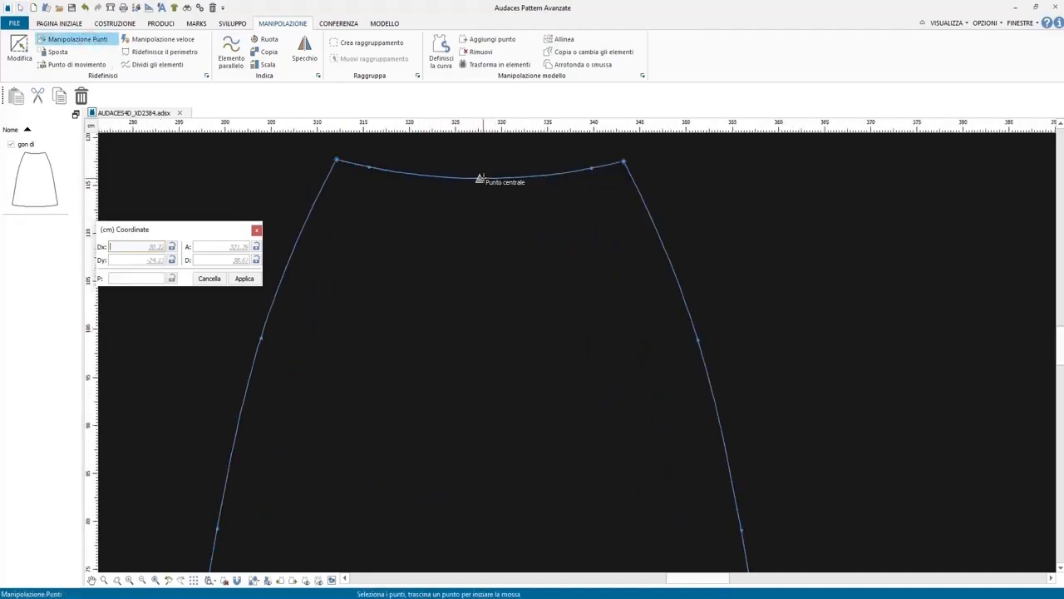
drag(480, 177, 480, 143)
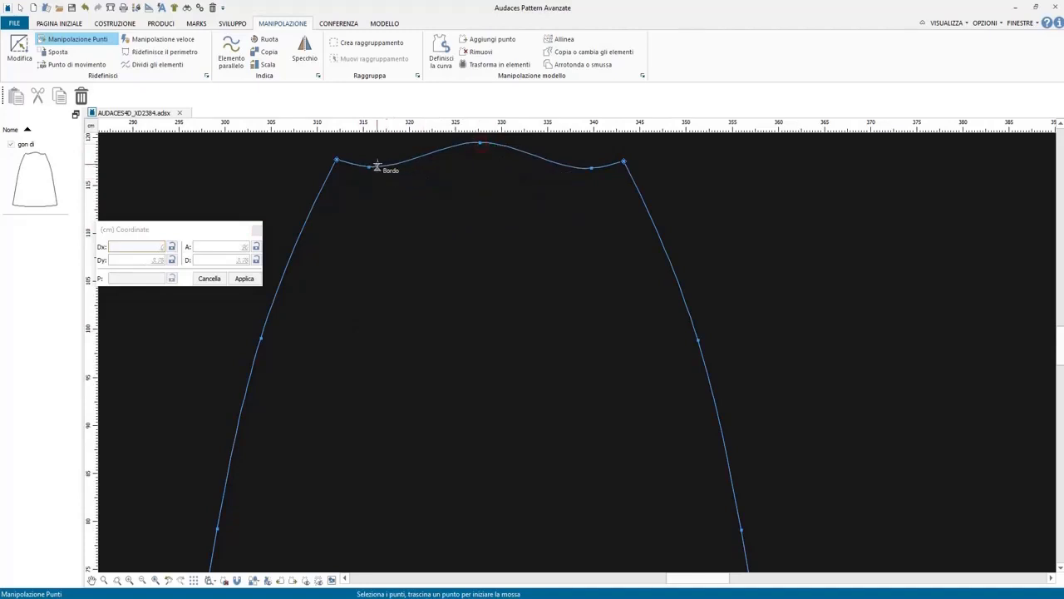
key(ctrl+z)
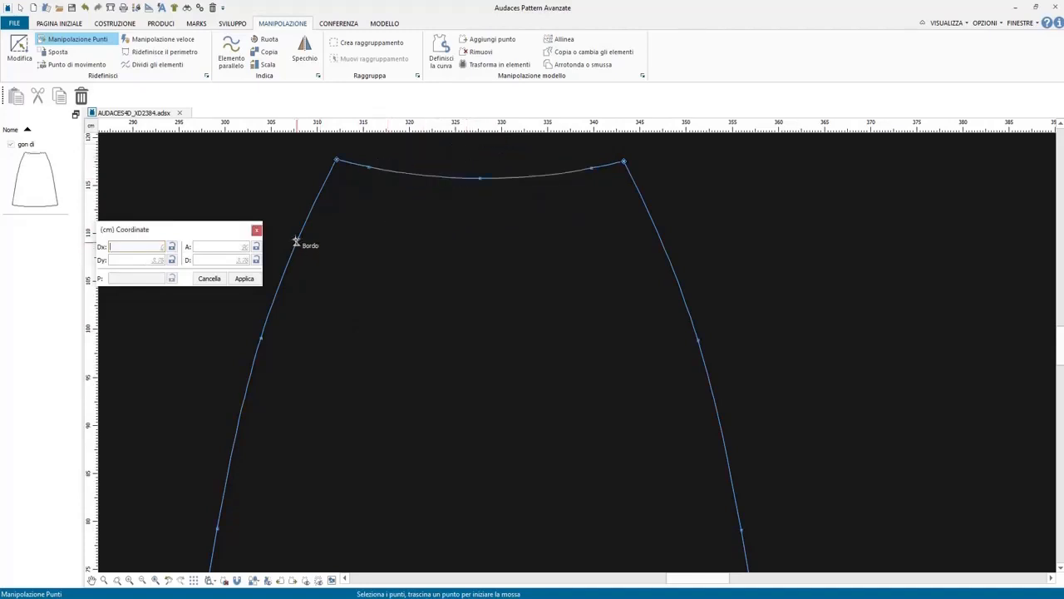
Try to shift one hem corner of the skirt piece by DX 0 and DY -2 cm using the single-point movement tool.
click(77, 64)
scroll(276, 213, down, 1)
scroll(276, 213, down, 2)
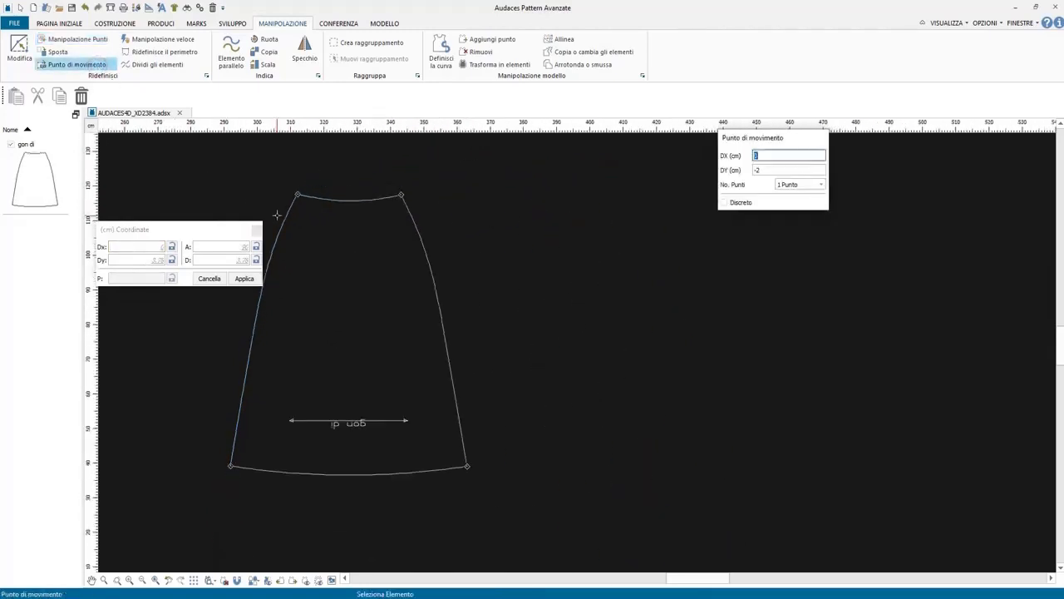
scroll(230, 374, up, 4)
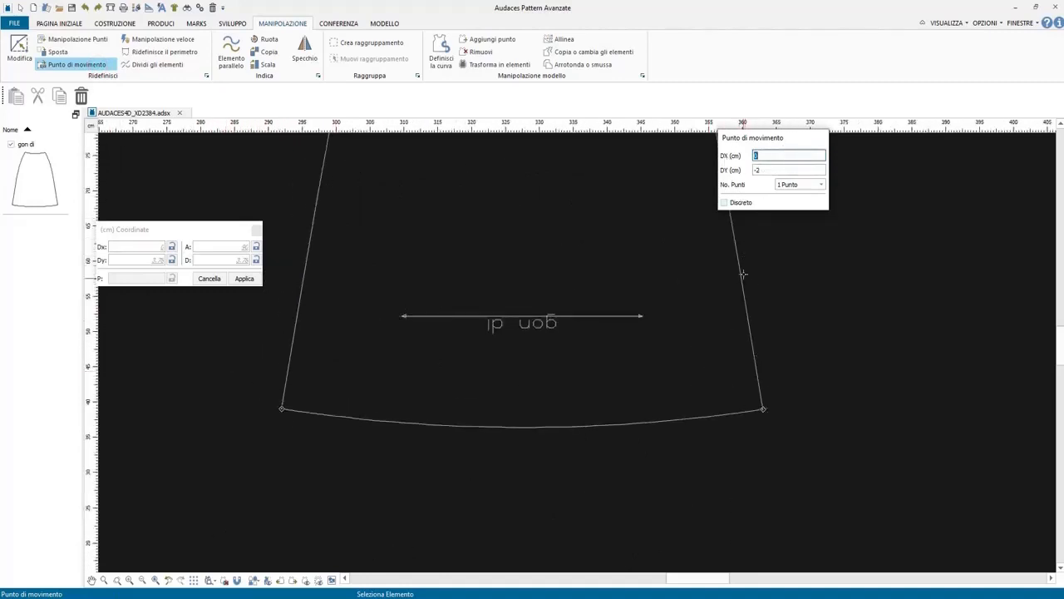
click(763, 410)
click(775, 428)
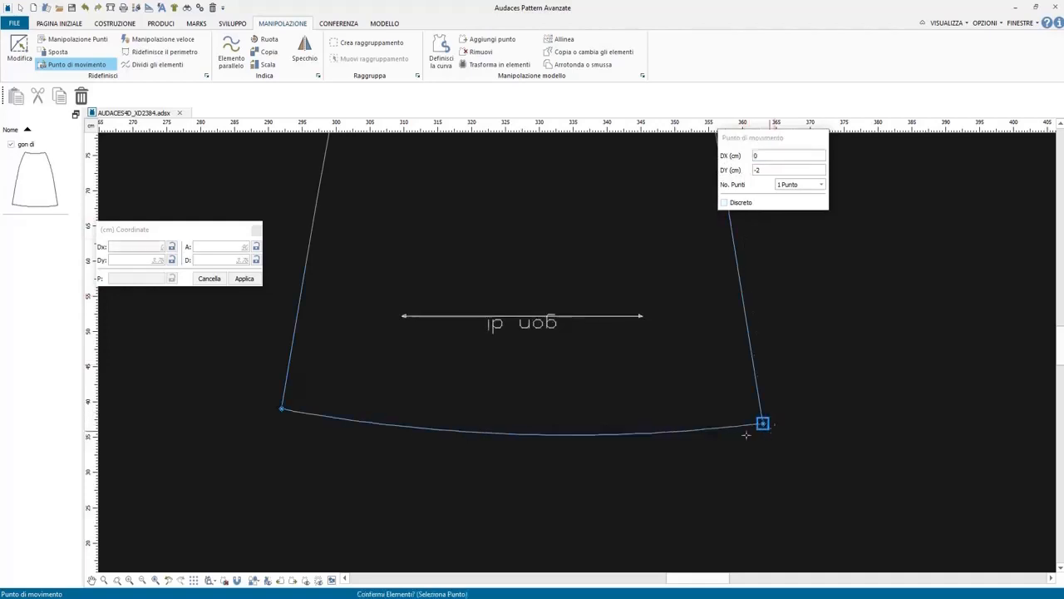
click(487, 474)
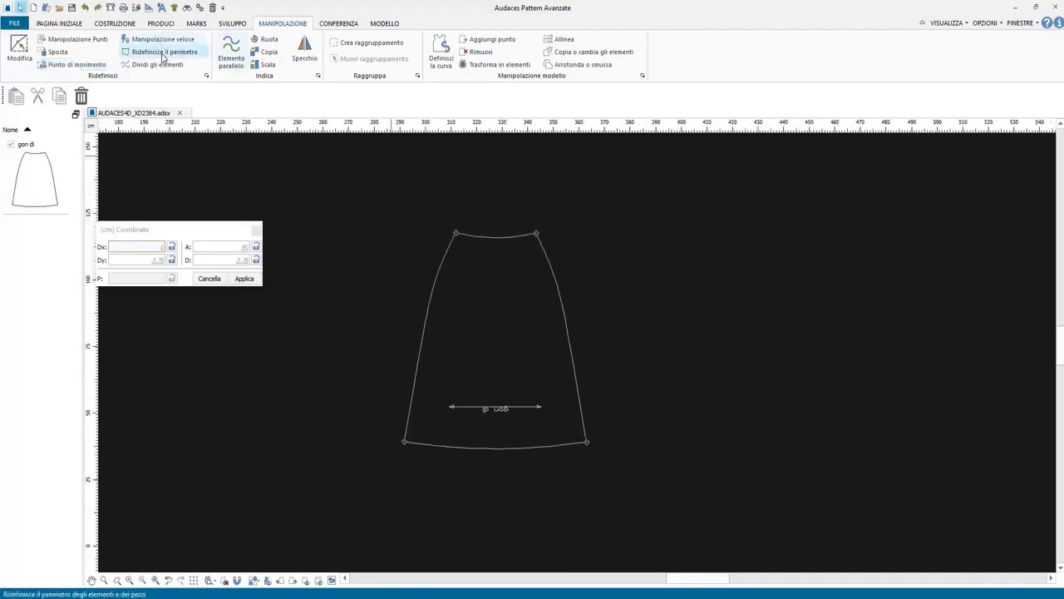
Redefine the hem's perimeter to 70 cm in Bidirezionale mode so both ends of the edge adjust.
click(163, 55)
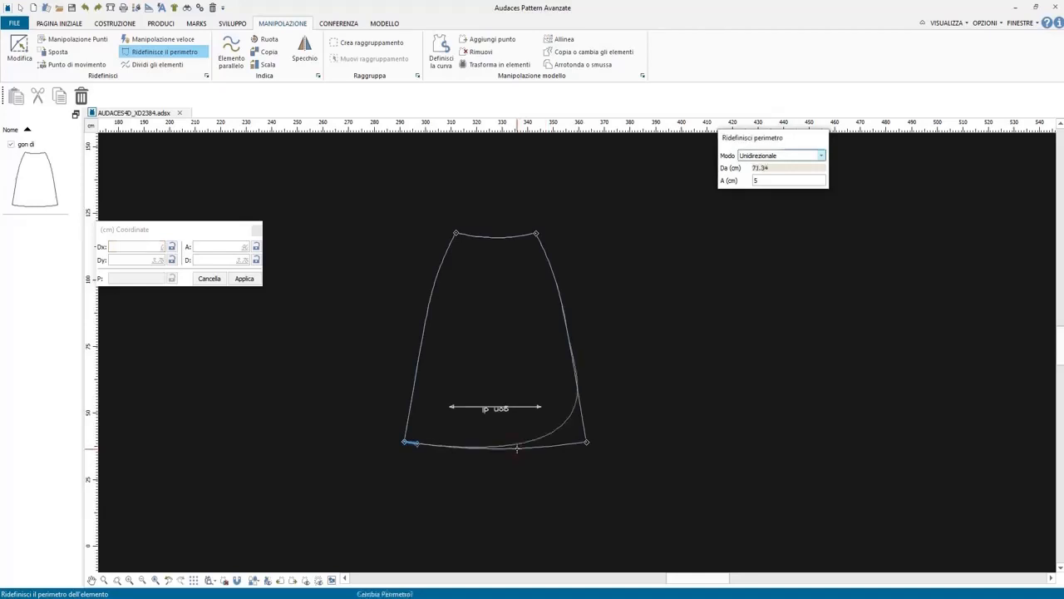
click(793, 182)
key(BackSpace)
text(70)
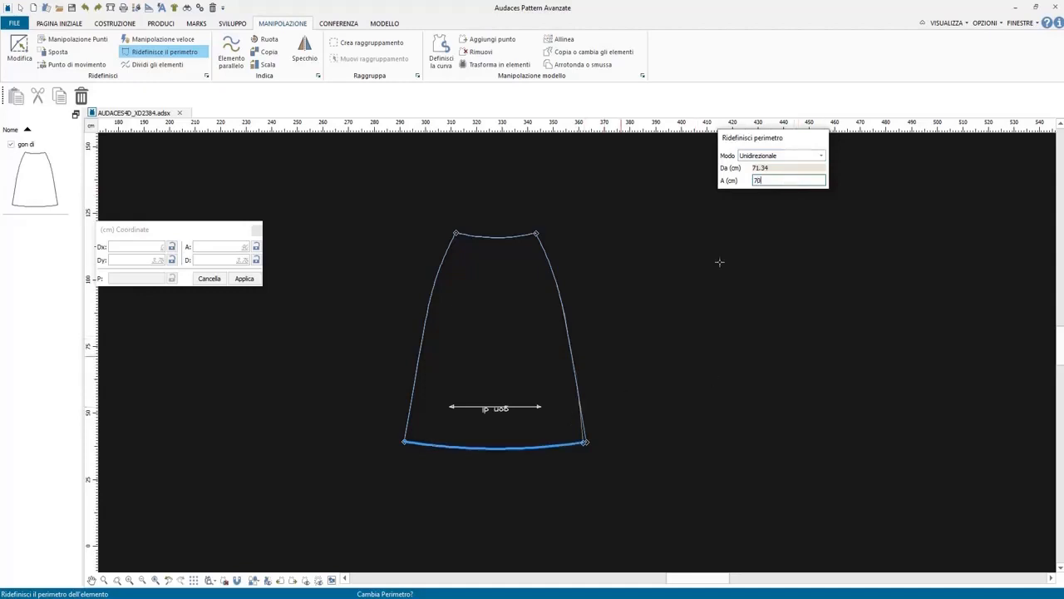
click(782, 156)
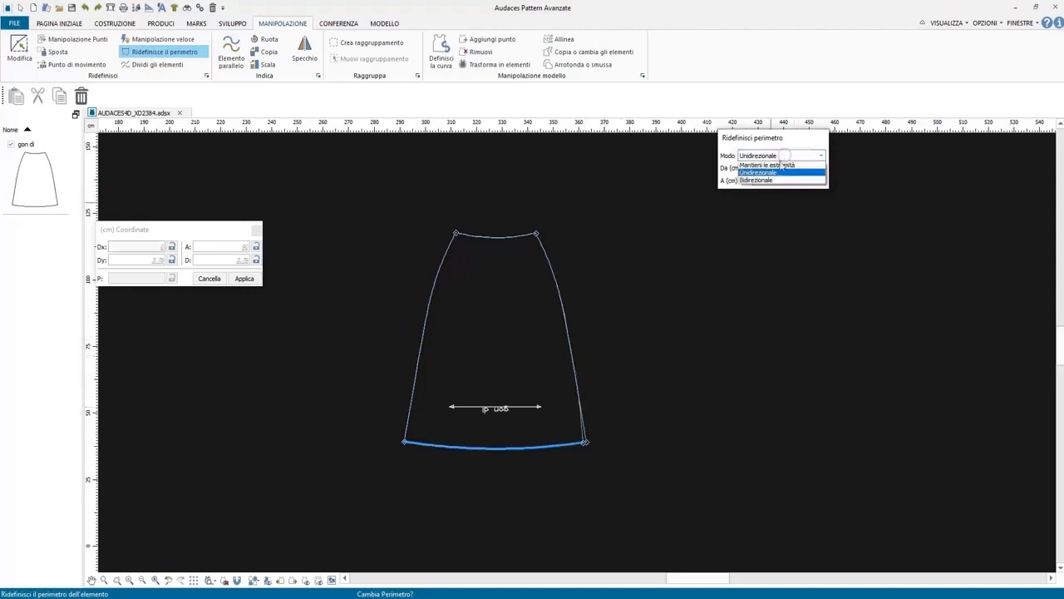
click(772, 181)
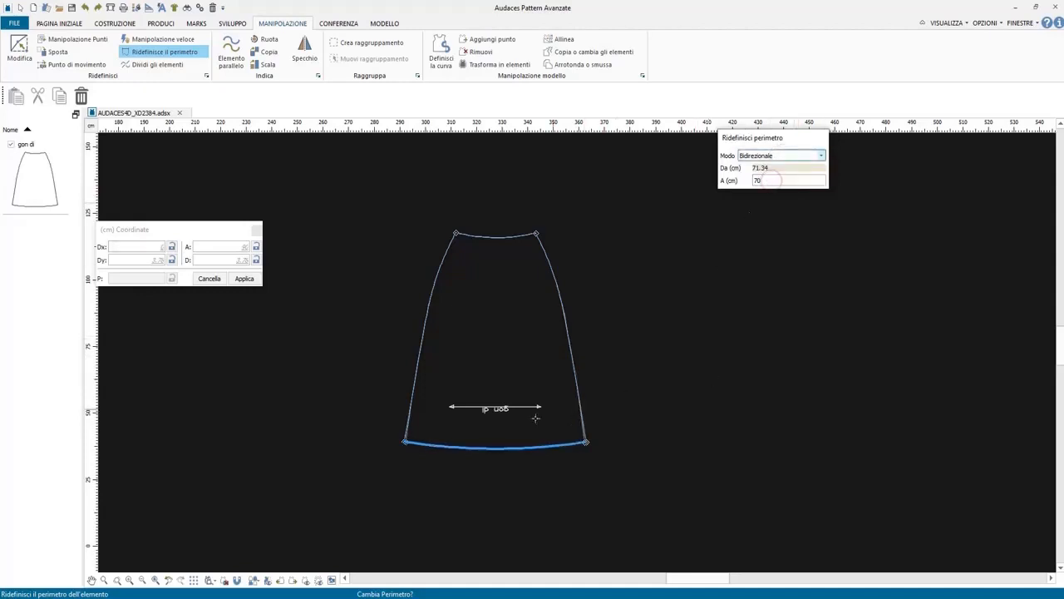
scroll(474, 449, up, 2)
scroll(474, 449, up, 2)
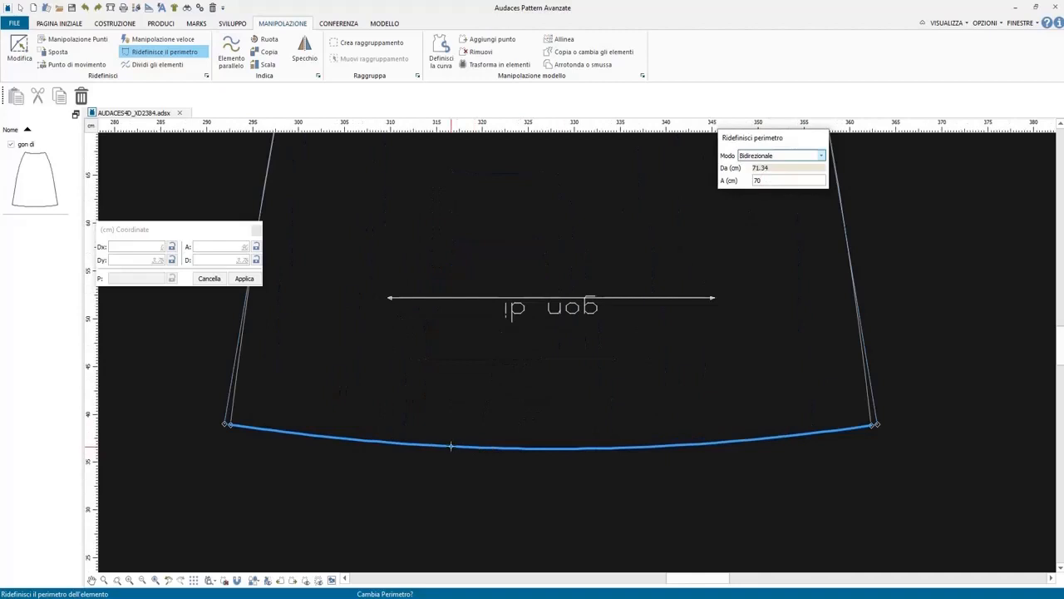
scroll(450, 447, down, 4)
scroll(462, 231, up, 2)
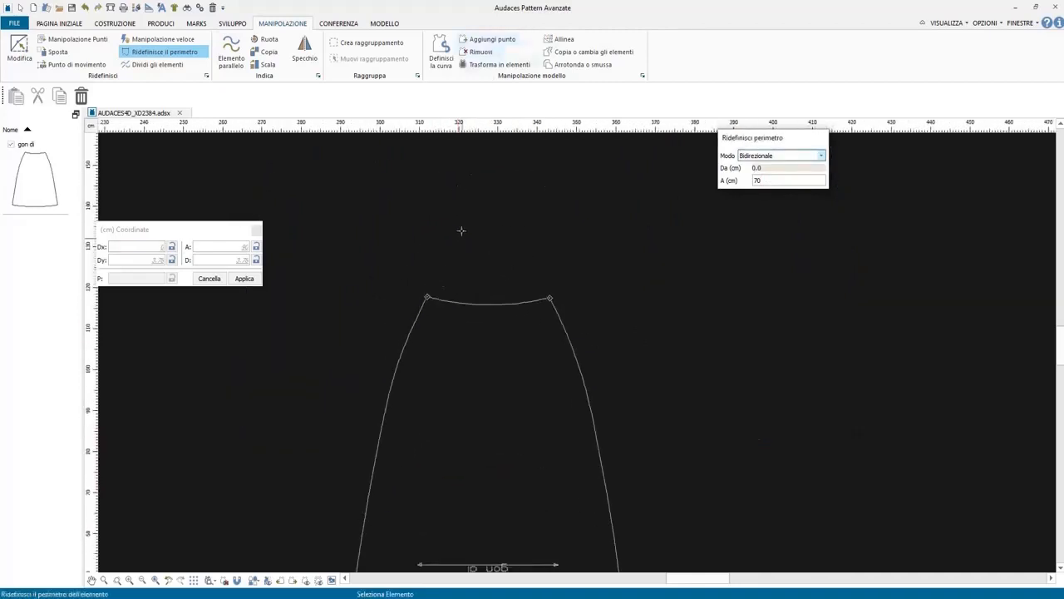
Redefine the perimeter of the skirt piece's waist curve to 36 cm in Bidirezionale mode.
scroll(461, 231, up, 2)
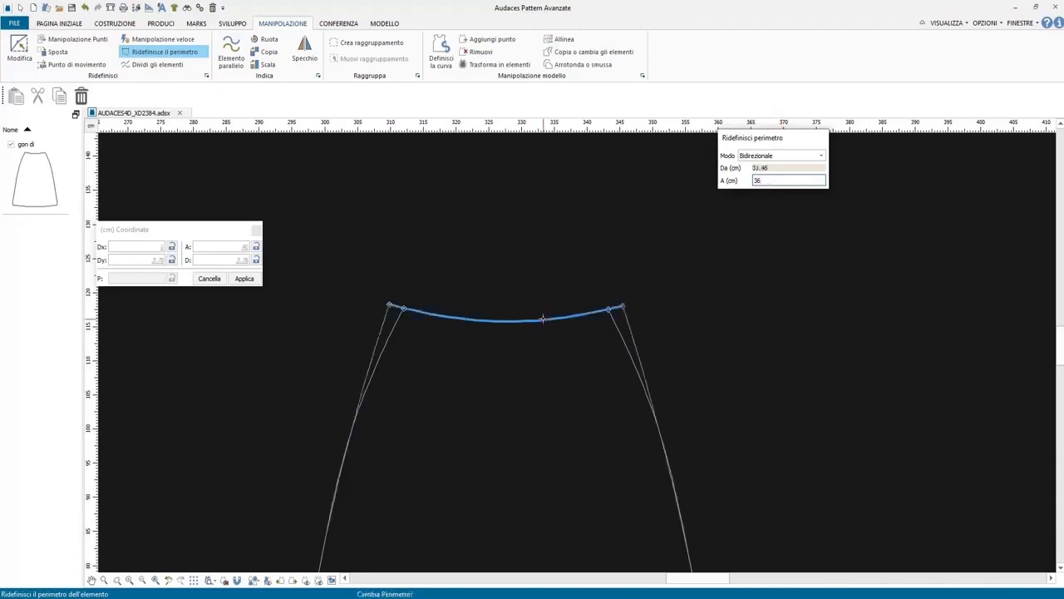
scroll(594, 354, down, 3)
scroll(553, 470, up, 3)
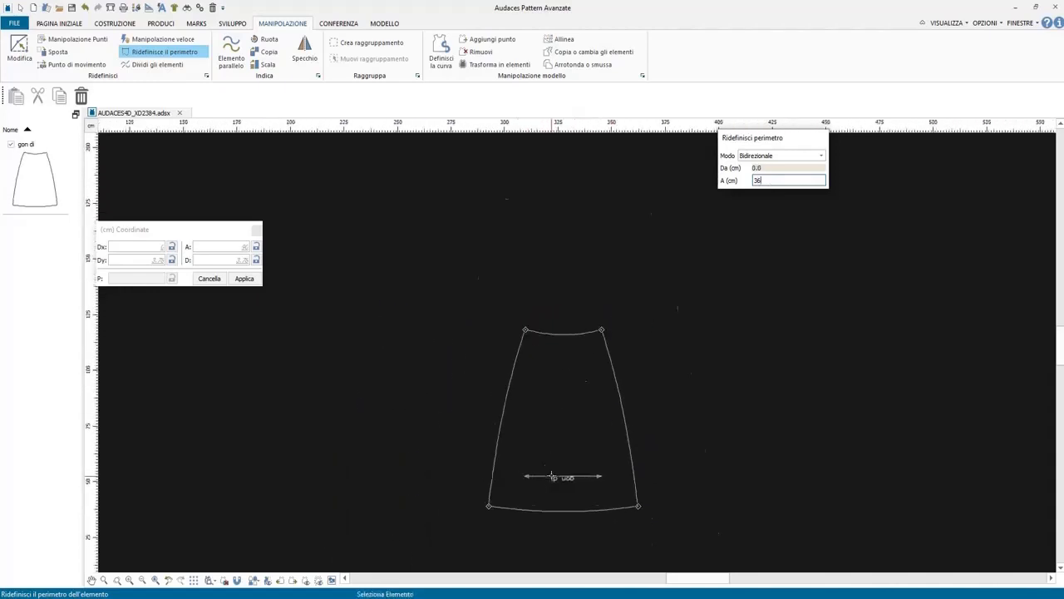
scroll(380, 197, down, 3)
scroll(391, 195, up, 2)
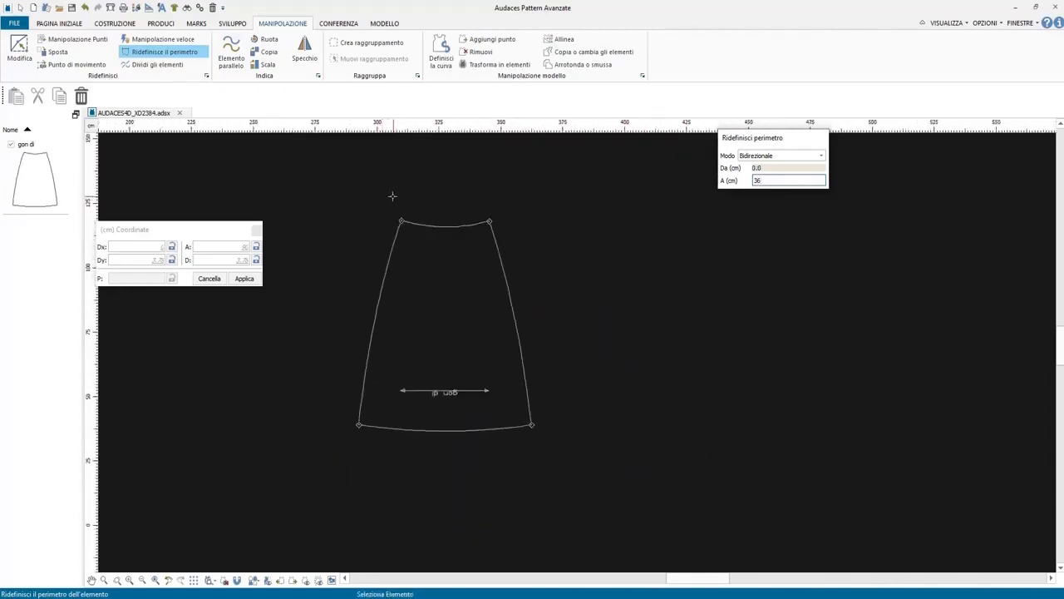
scroll(466, 204, down, 3)
scroll(359, 197, up, 4)
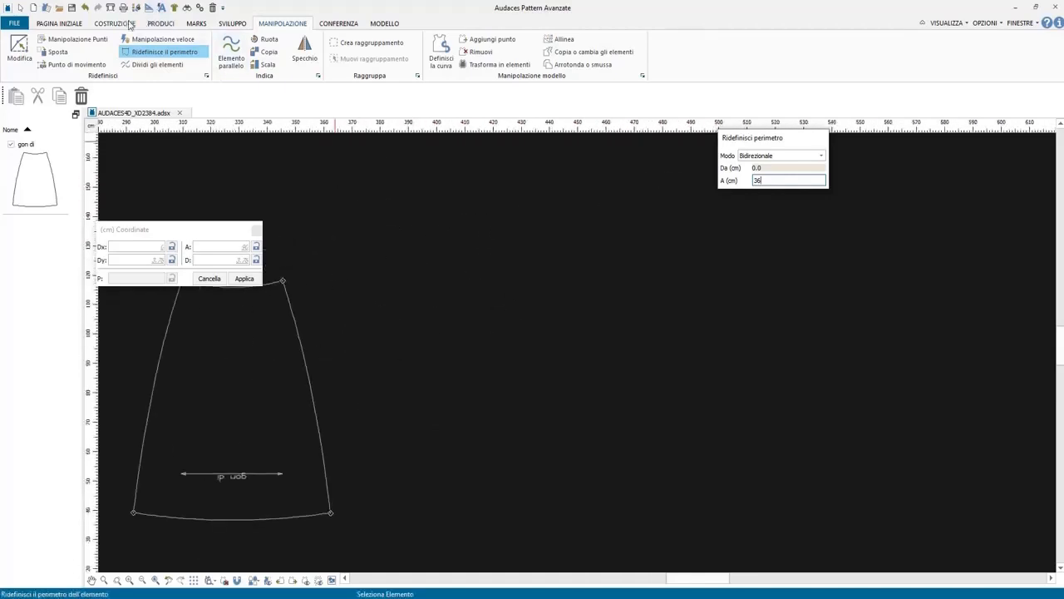
Draw a rectangle 22 cm wide and 44 cm high beside the skirt piece, keeping it as plain lines without a pattern piece.
click(126, 25)
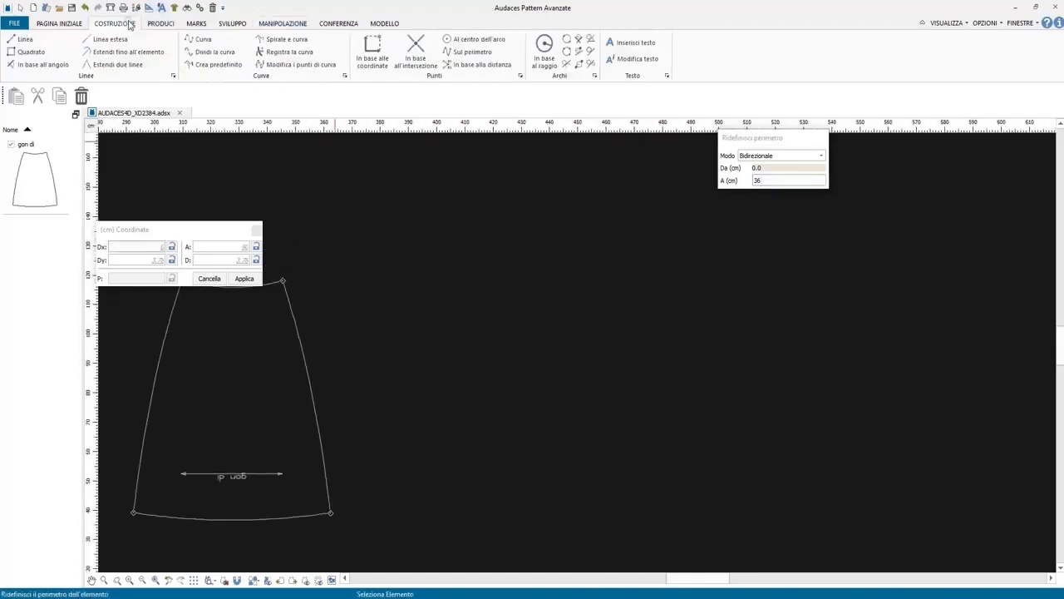
click(30, 51)
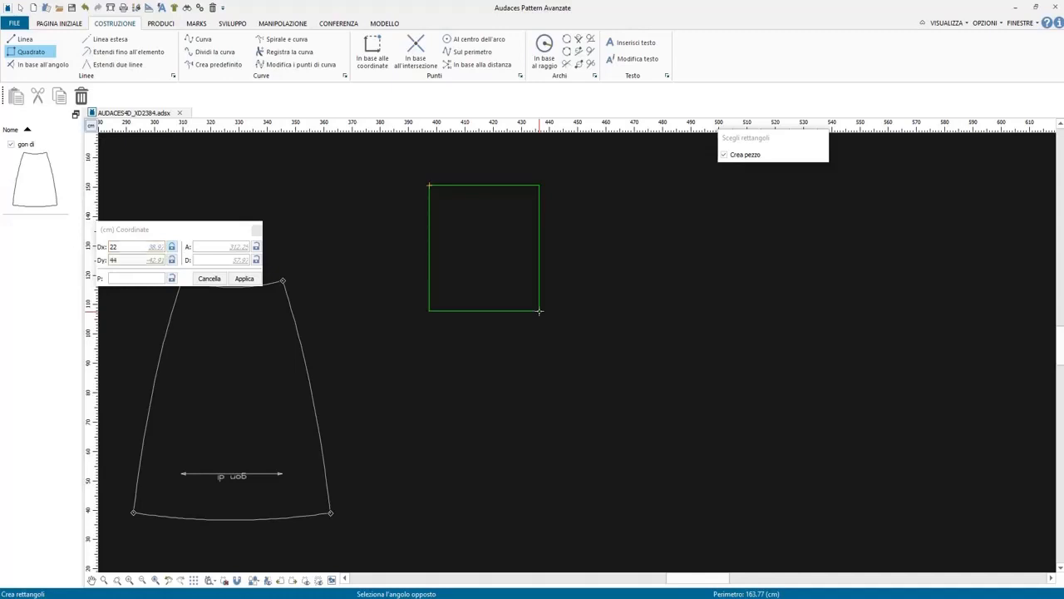
click(490, 311)
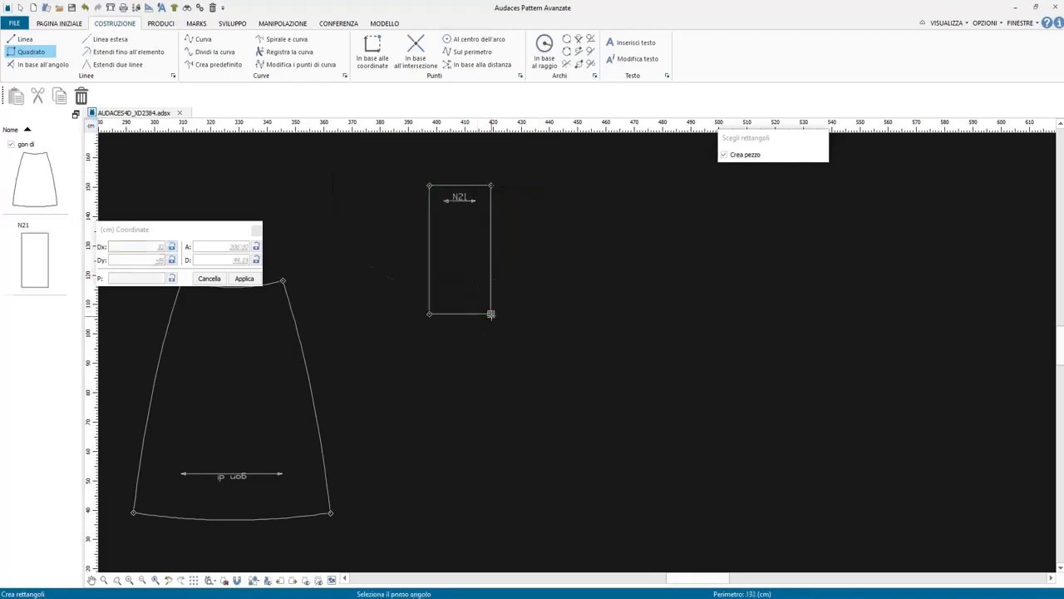
key(Escape)
scroll(435, 231, up, 5)
scroll(389, 274, down, 3)
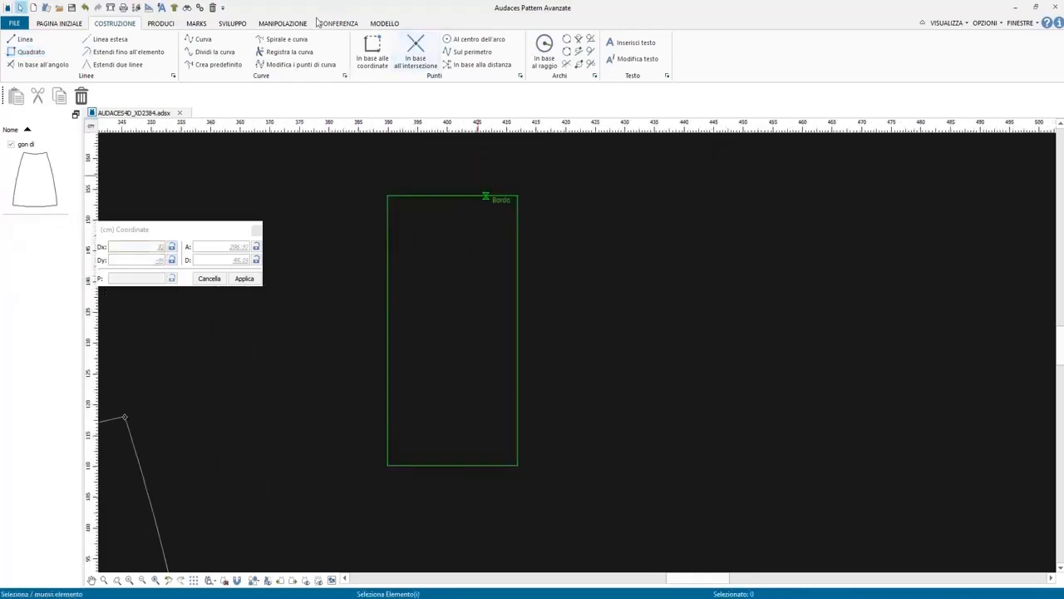
Create a parallel line inside the rectangle, 23 cm below its upper edge.
click(289, 22)
click(231, 52)
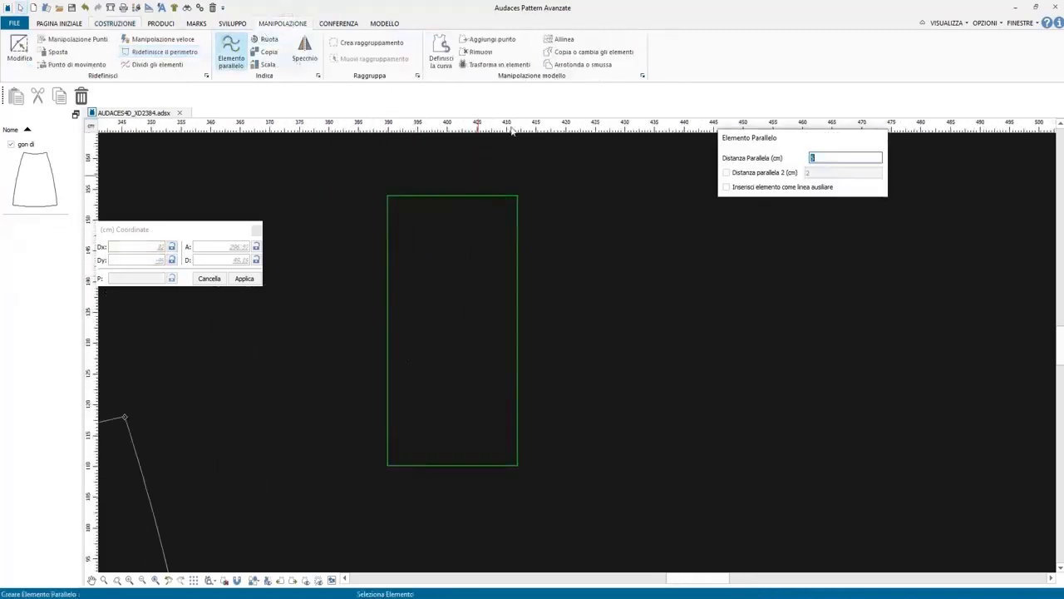
text(5)
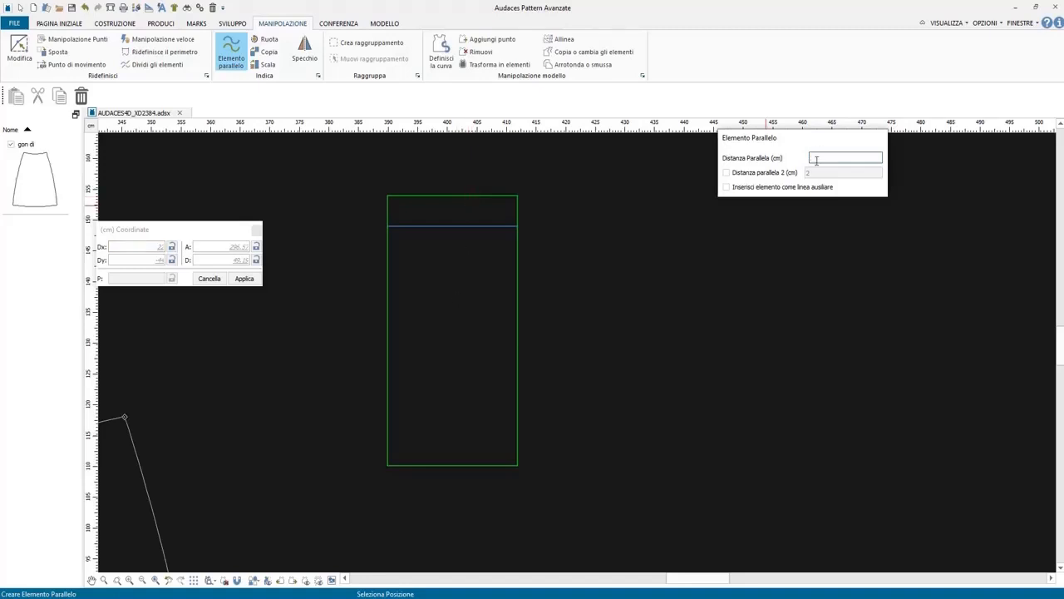
text(23)
key(Return)
click(160, 24)
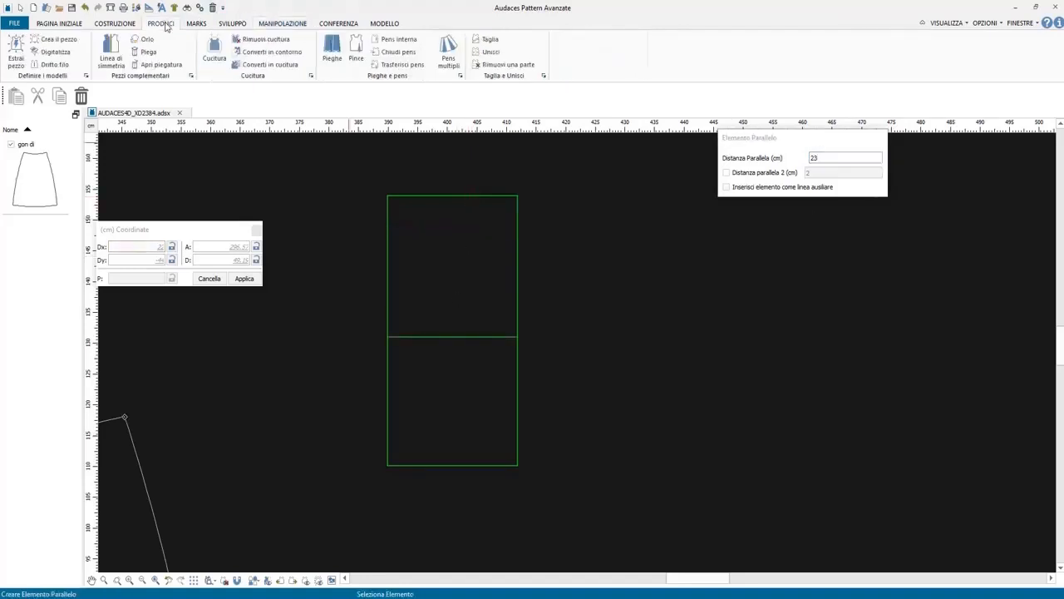
Place two coordinate-based points from the rectangle's upper right corner, one at DX -7 cm and one at DY -2 cm.
click(115, 24)
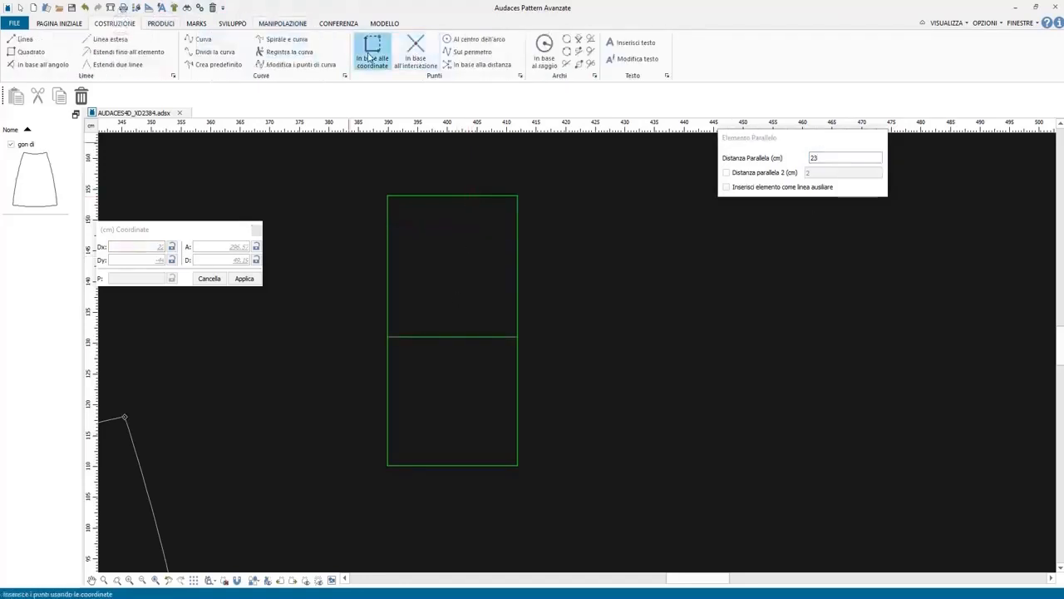
click(373, 50)
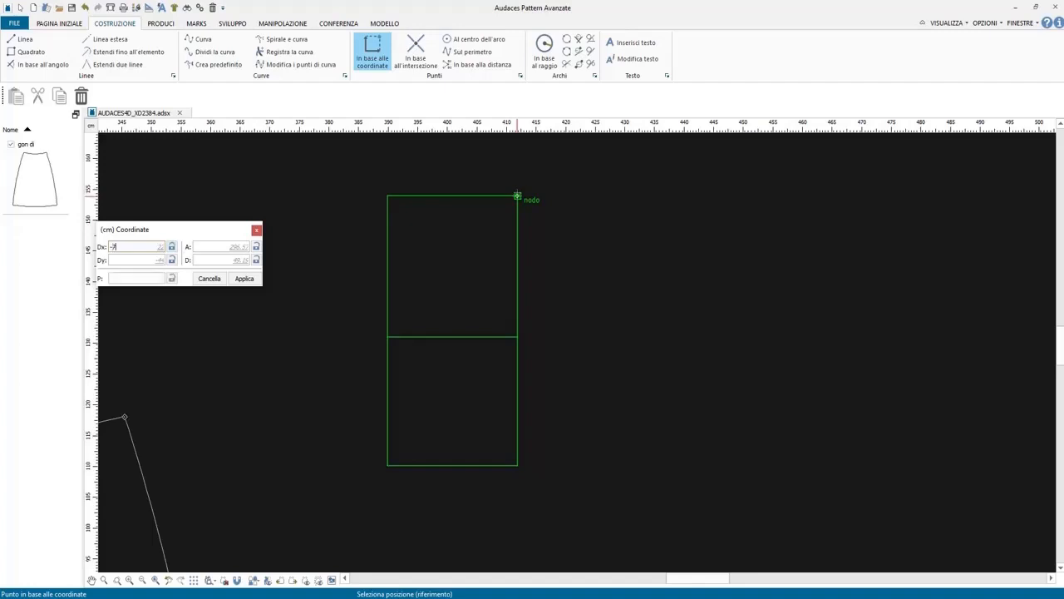
click(517, 196)
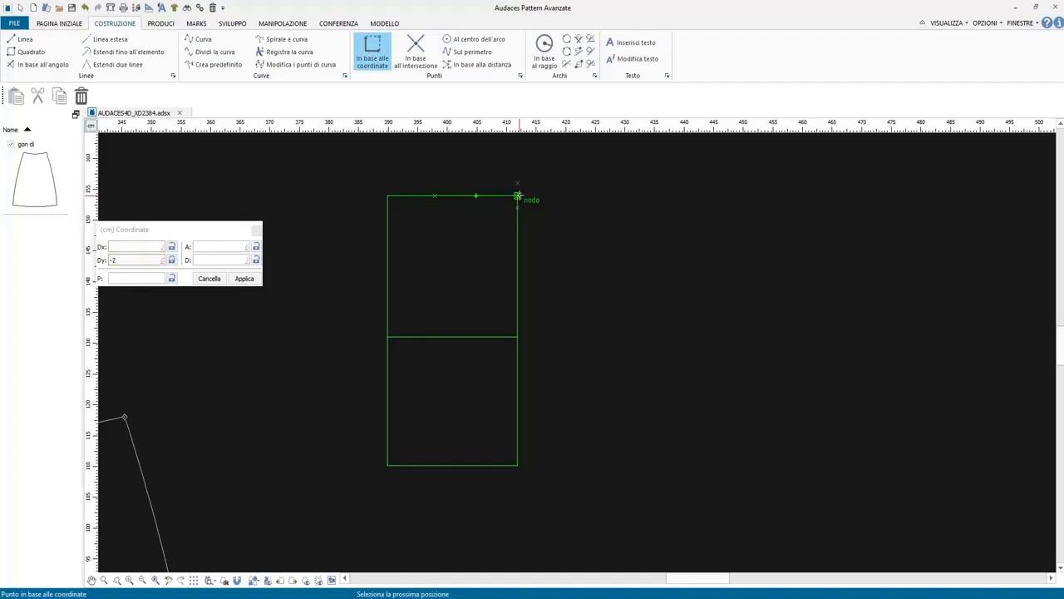
click(517, 208)
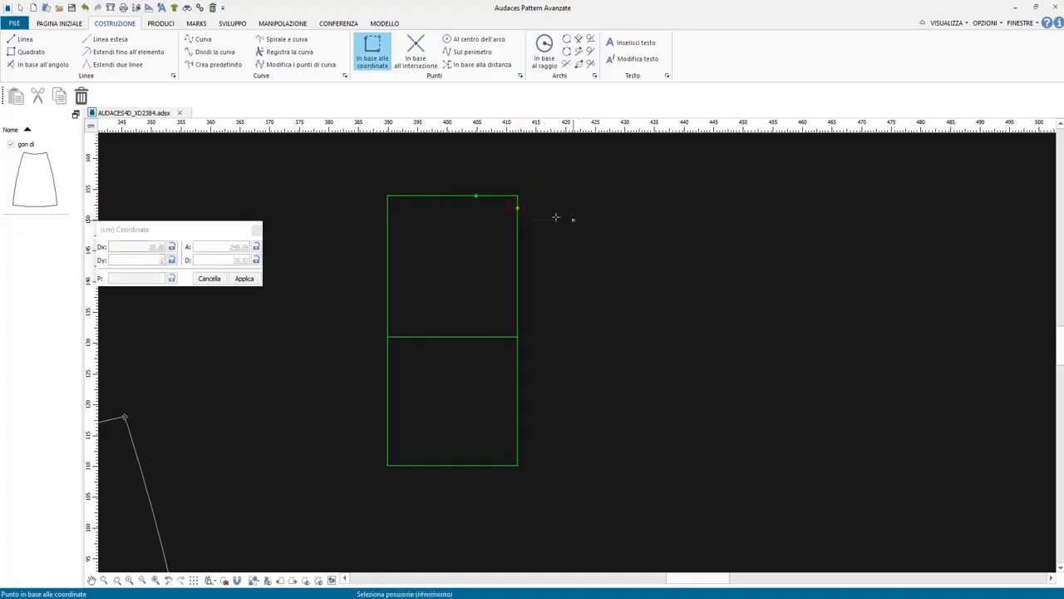
Create another parallel line inside the rectangle, 5 cm below its upper edge.
click(282, 23)
click(231, 52)
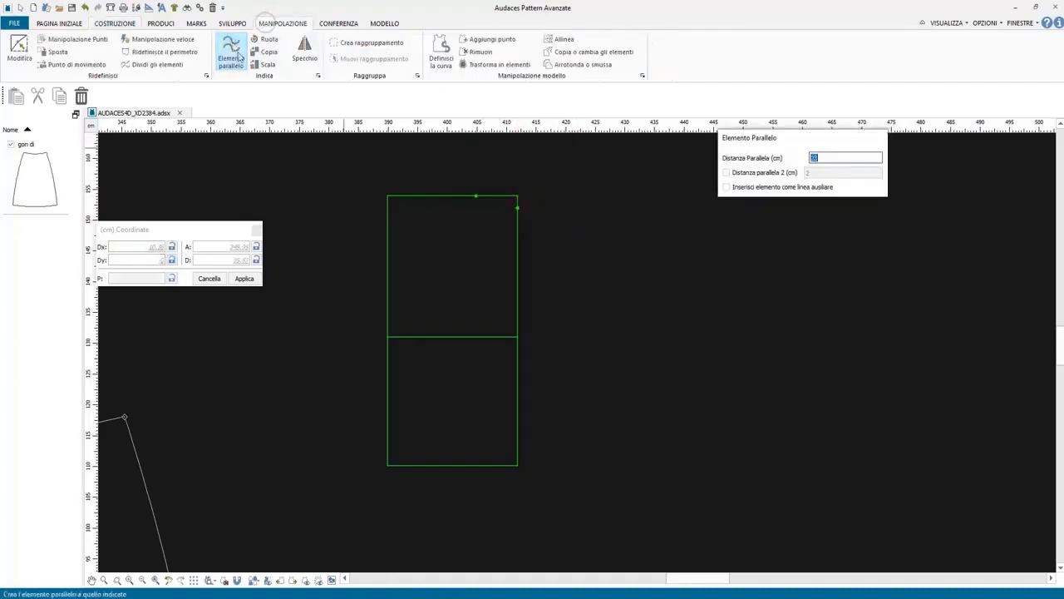
click(428, 195)
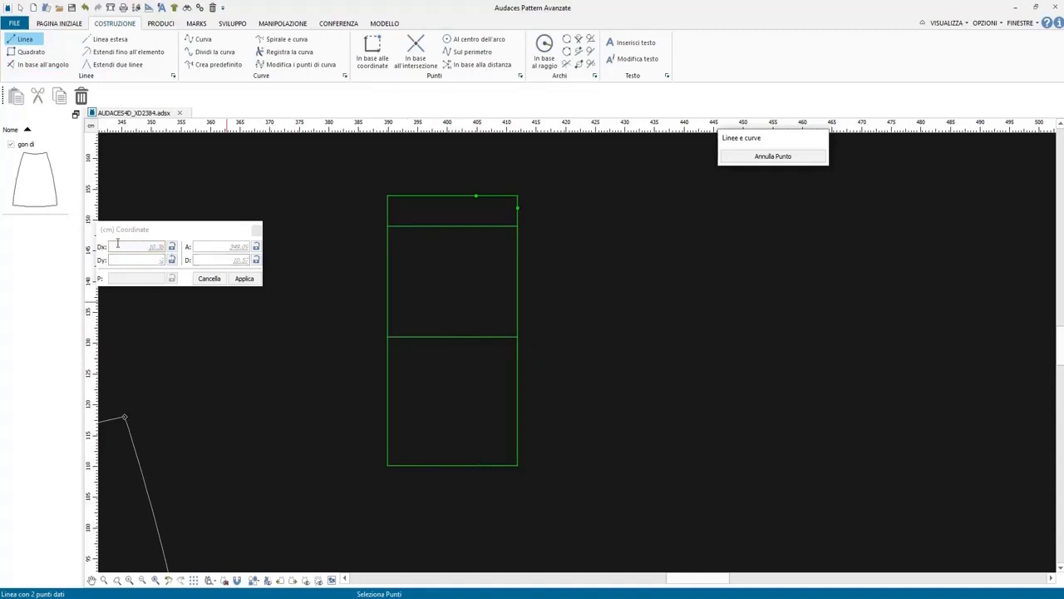
Draw a 45 cm diagonal from the rectangle's lower right corner to the shoulder tip, and a shoulder line joining that tip to the neck point.
click(201, 261)
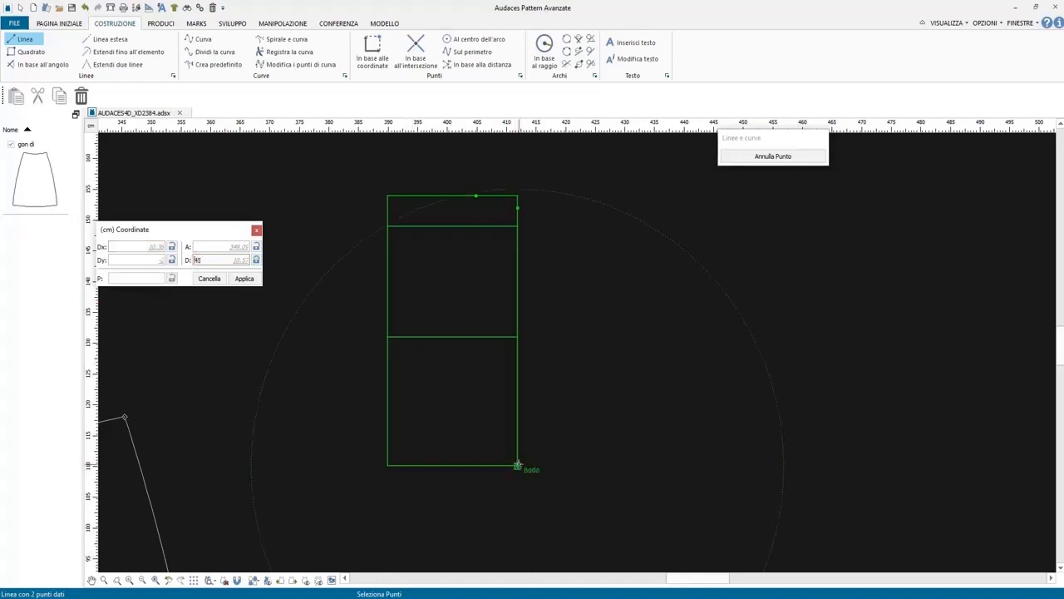
click(517, 466)
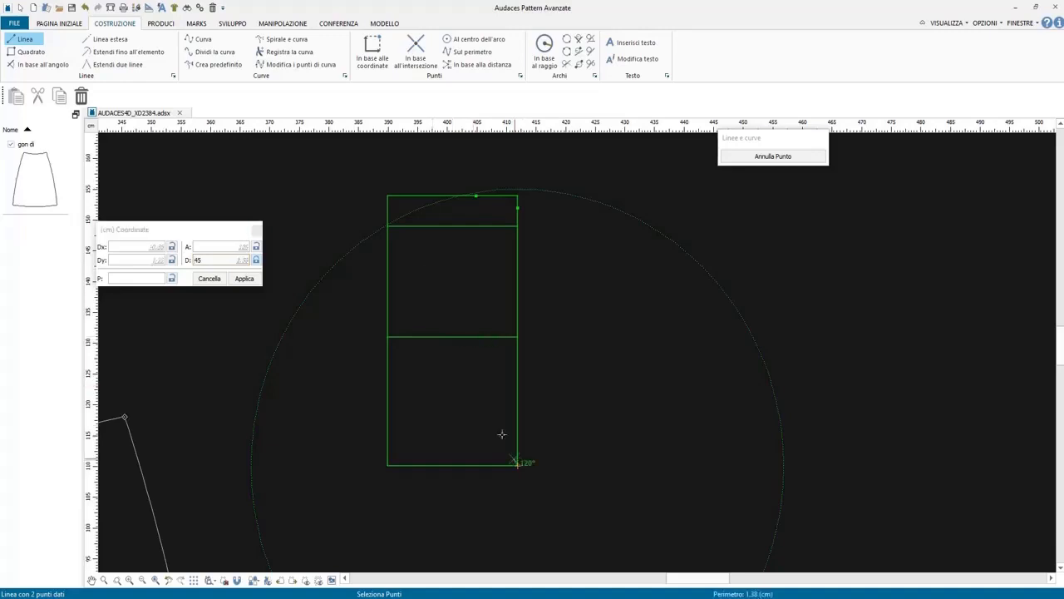
click(400, 218)
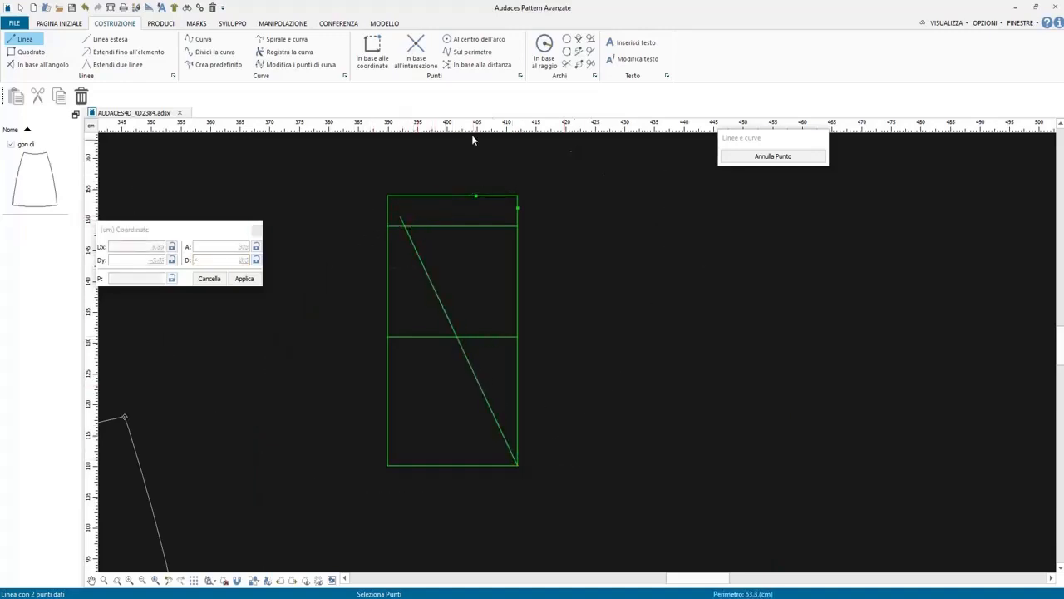
click(475, 197)
click(401, 218)
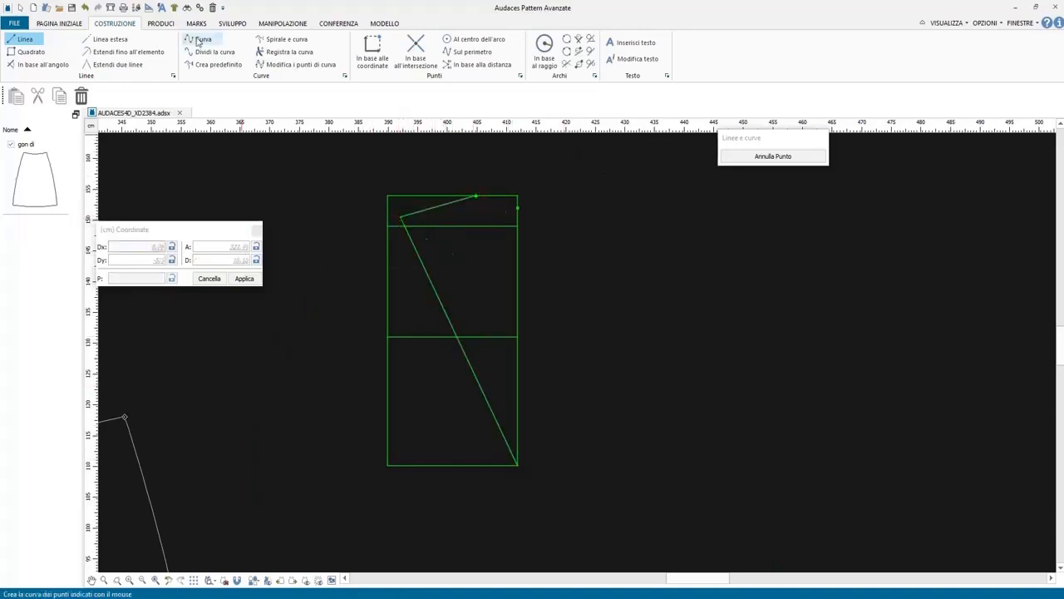
Draw the neckline curve from the neck point on the upper edge to the point 2 cm down the rectangle's right edge.
click(203, 39)
click(476, 196)
click(517, 208)
click(494, 206)
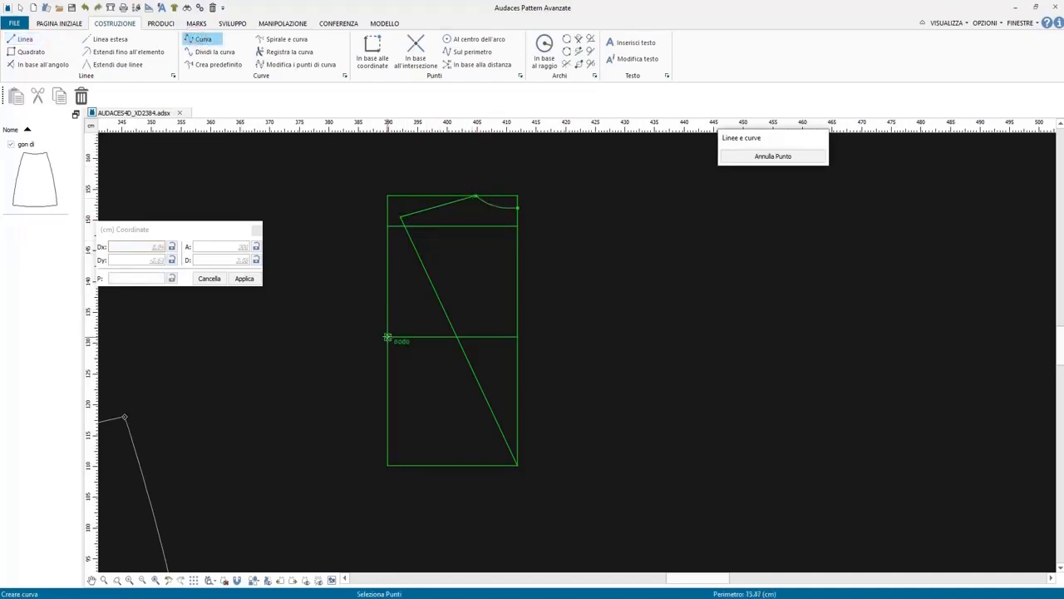
Draw the armhole curve from the left end of the 23 cm parallel line up to the shoulder tip.
click(387, 337)
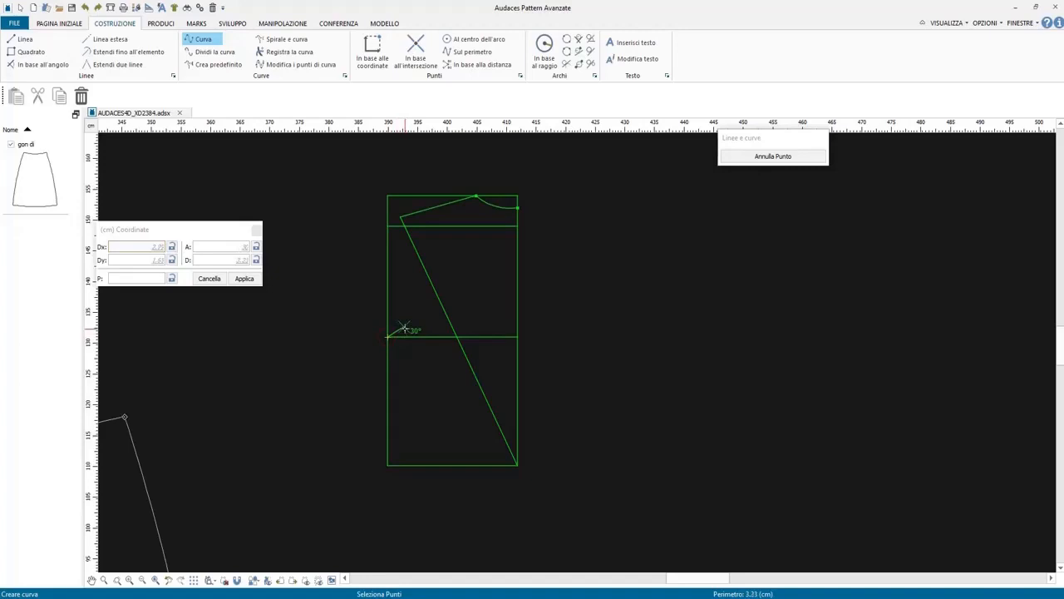
click(404, 328)
click(411, 304)
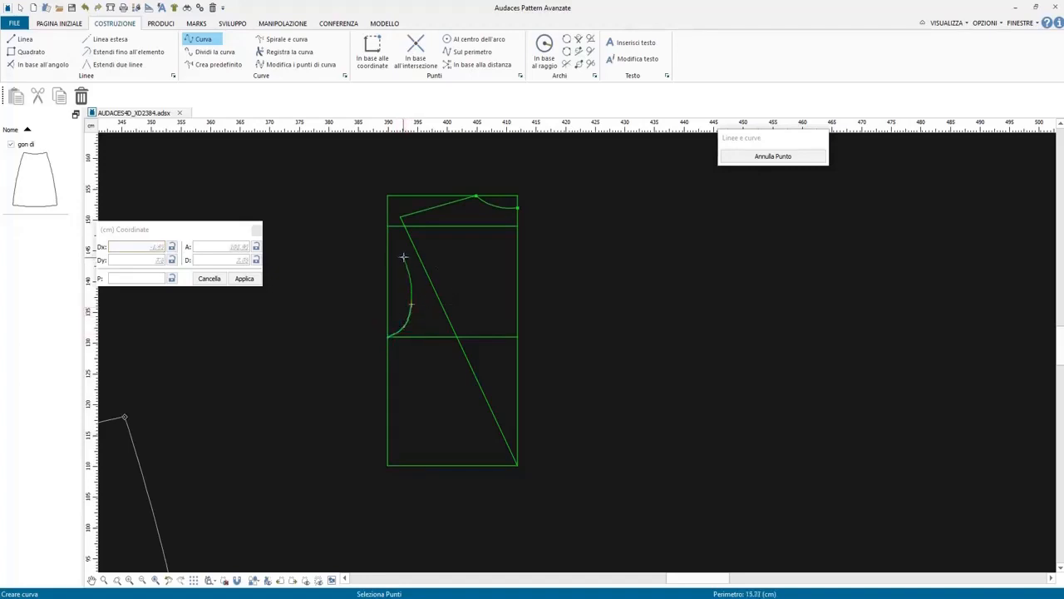
click(400, 218)
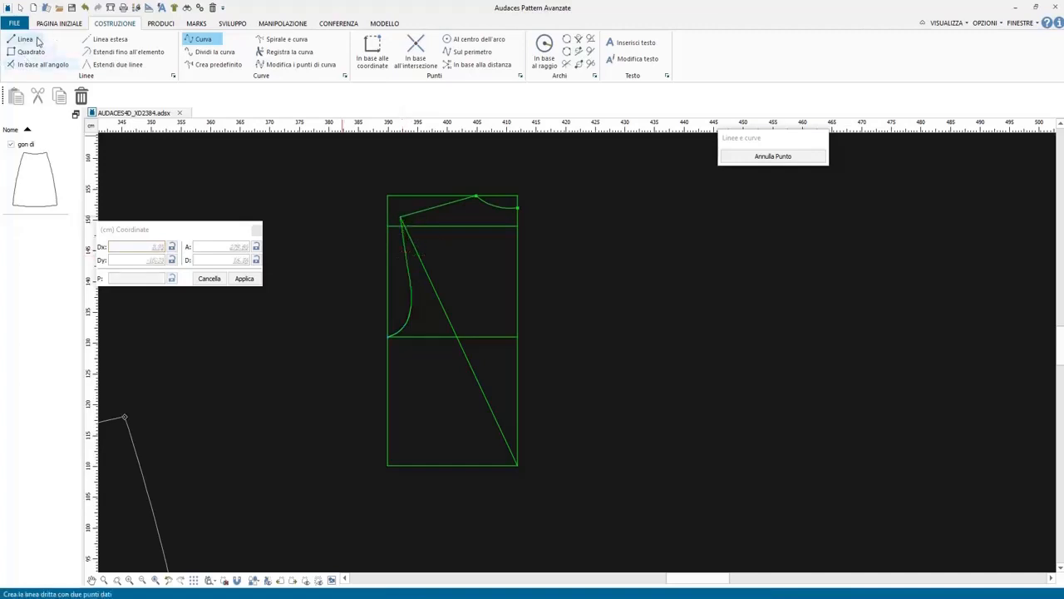
Draw a straight side seam from the armhole's base to the rectangle's lower edge, about 3 cm in from the lower left corner.
click(37, 40)
click(388, 337)
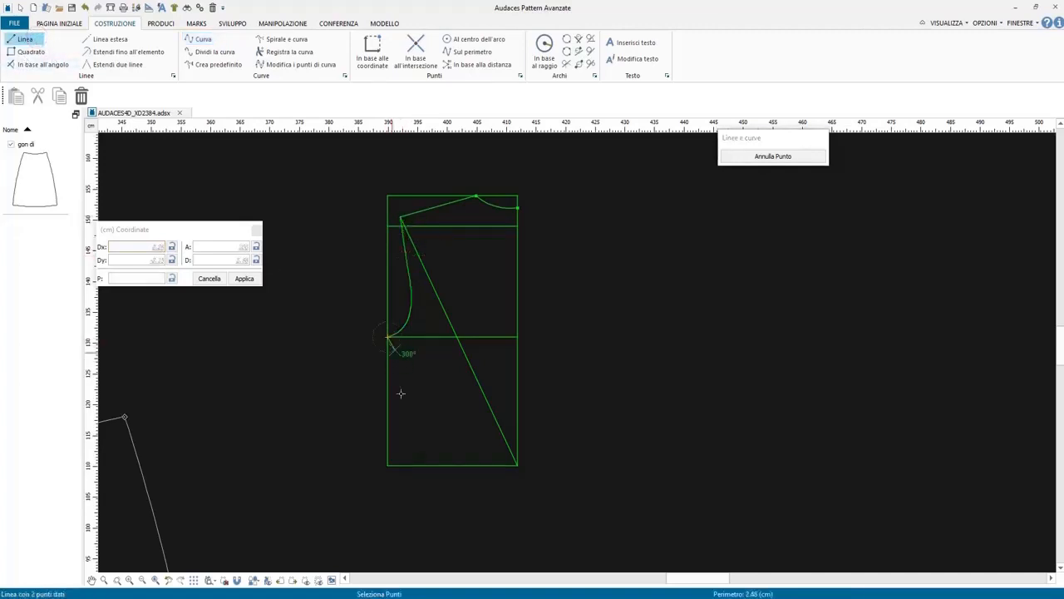
click(404, 465)
scroll(523, 248, up, 1)
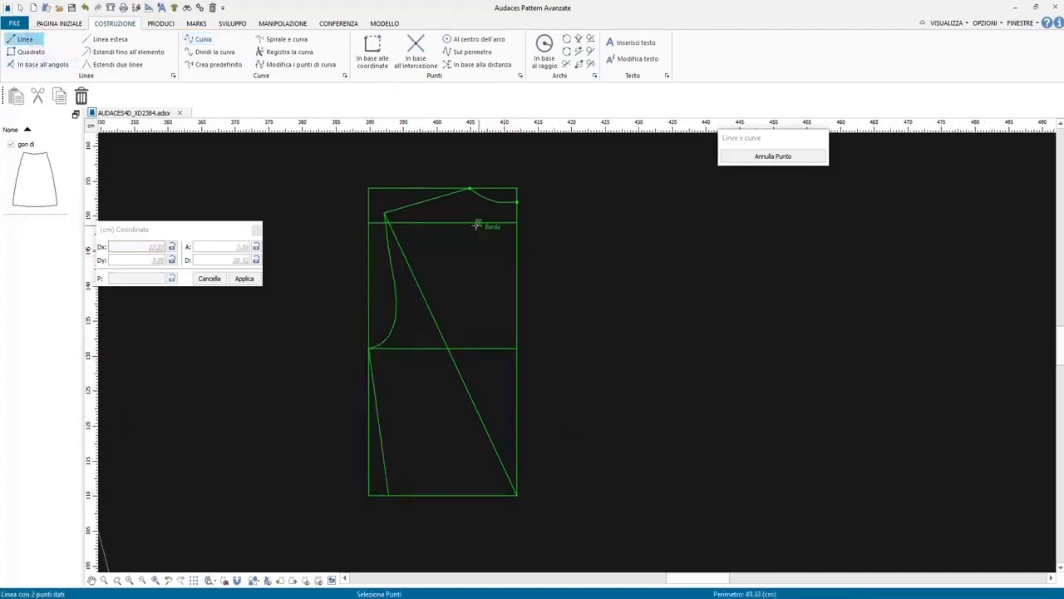
Draw a curved style line from the shoulder line, crossing the 5 cm parallel line towards the bodice centre and ending short of it.
click(203, 40)
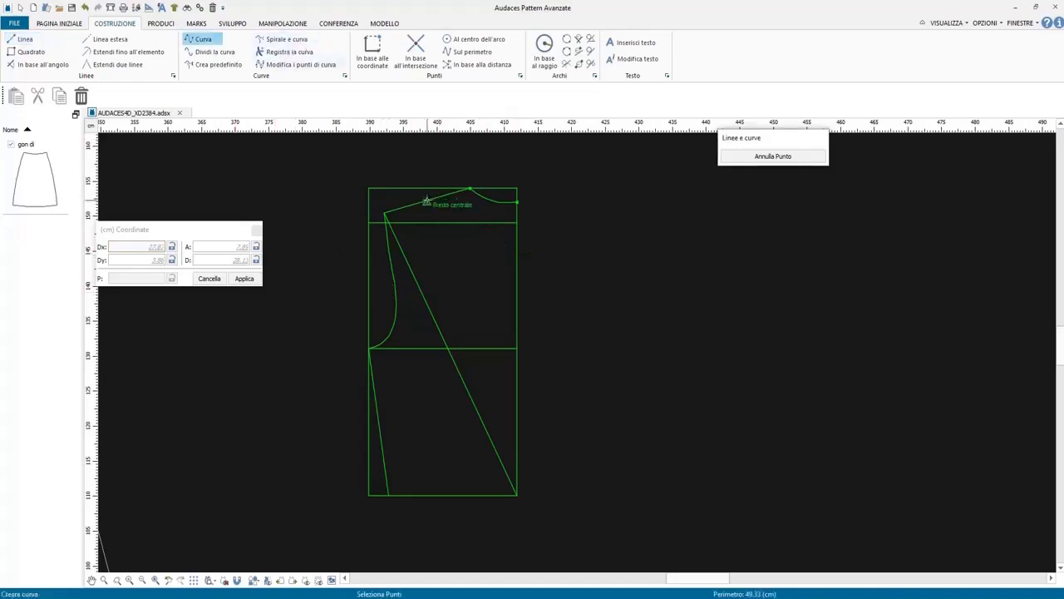
click(440, 198)
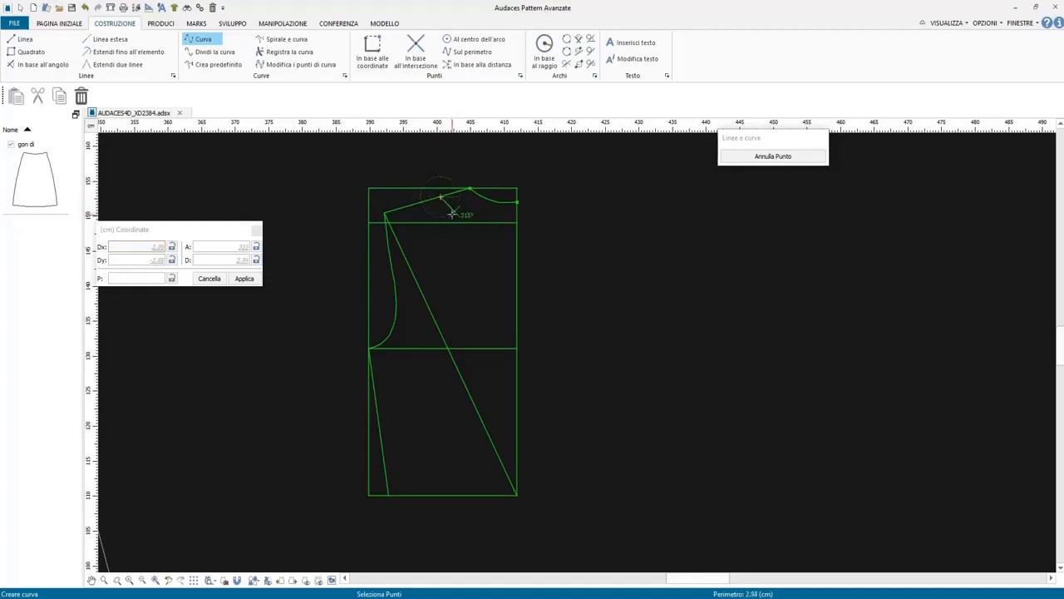
click(454, 210)
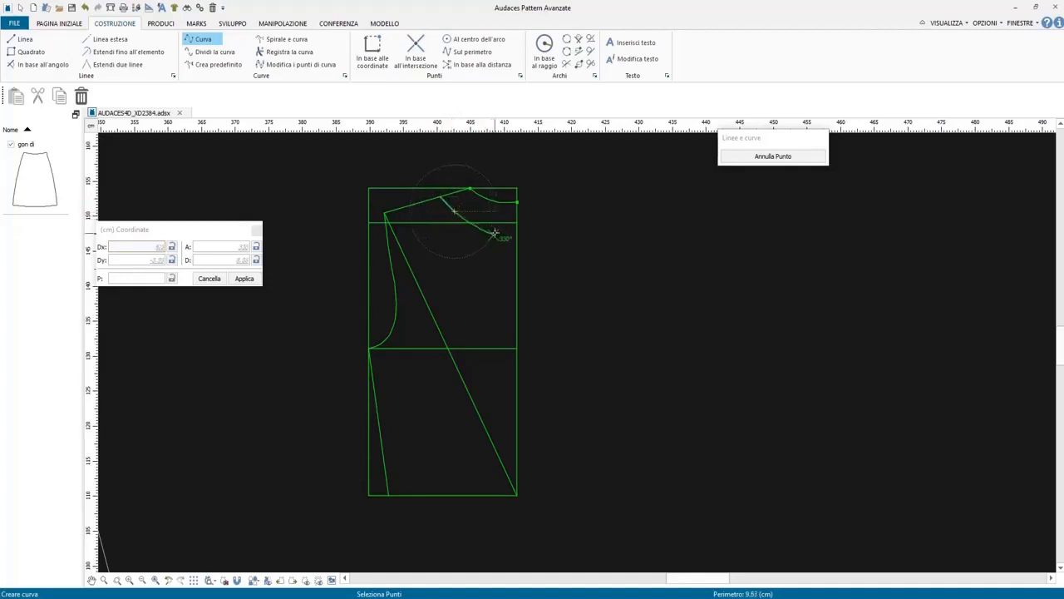
click(494, 234)
right_click(502, 236)
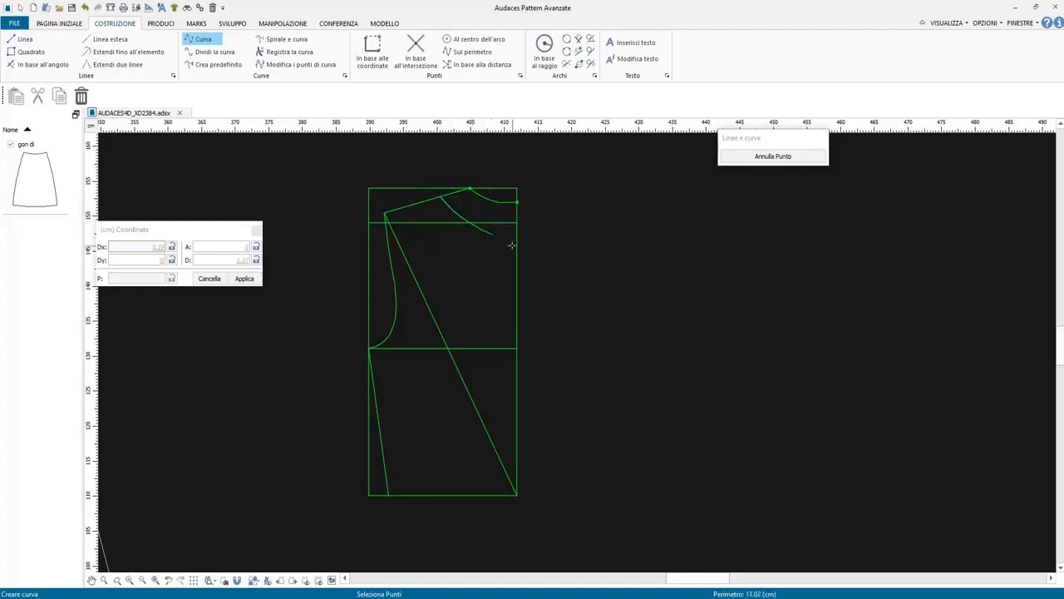
Draw a straight line from the end of the curved style line down to the rectangle's right edge.
click(205, 40)
click(23, 39)
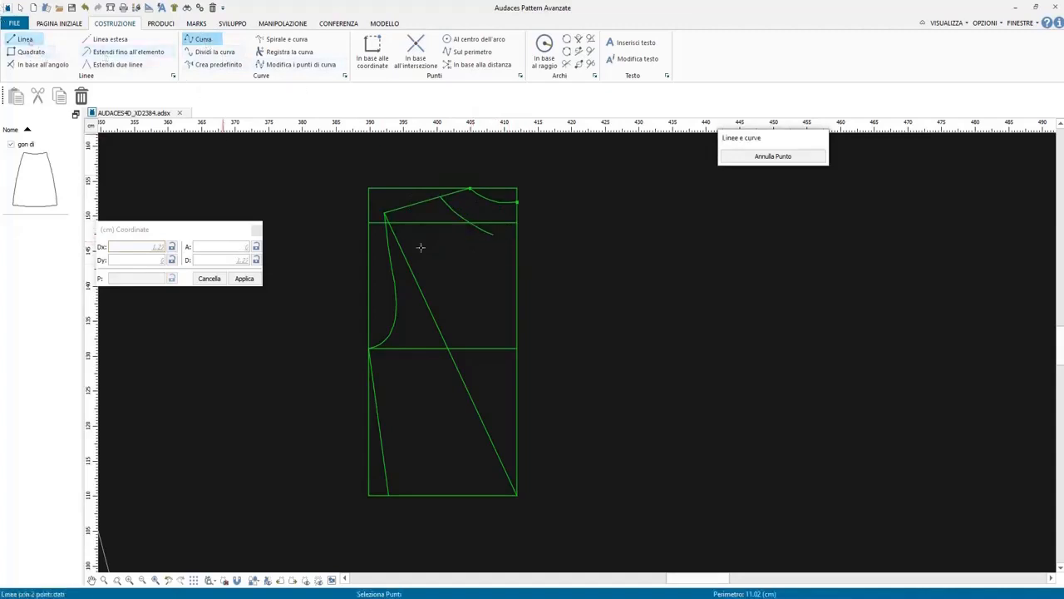
click(494, 235)
click(517, 288)
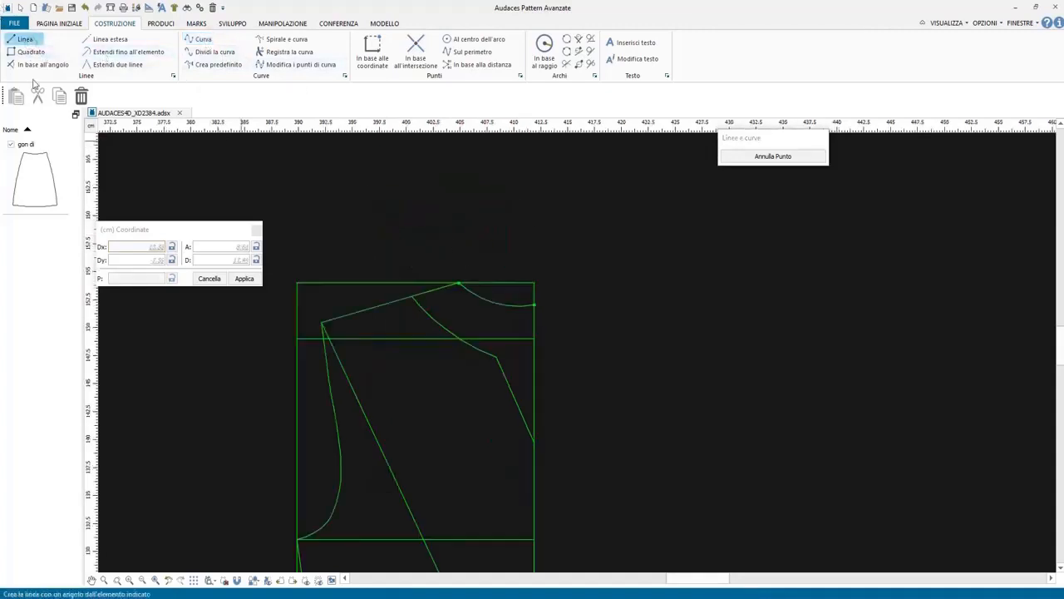
Draw a second, wider neckline curve from the style line's shoulder point to the rectangle's right edge, just below the first neckline.
click(203, 39)
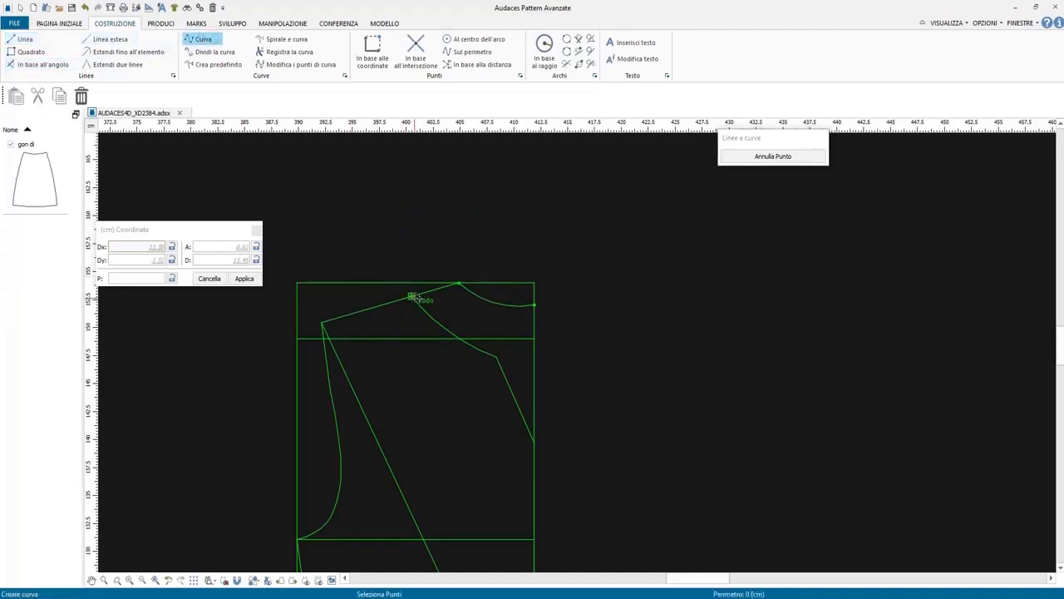
click(413, 296)
click(534, 306)
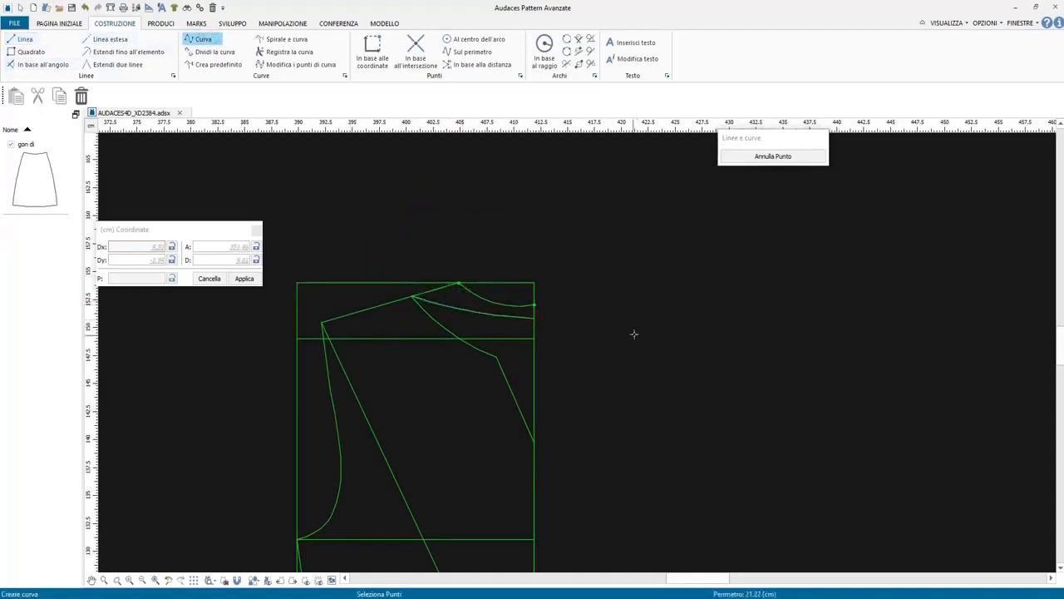
Extract a V-neck bodice piece from the draft, bounded by the shoulder, armhole, side seam, waist, centre edge and lower style line.
scroll(592, 319, down, 10)
scroll(574, 501, up, 7)
scroll(644, 359, down, 3)
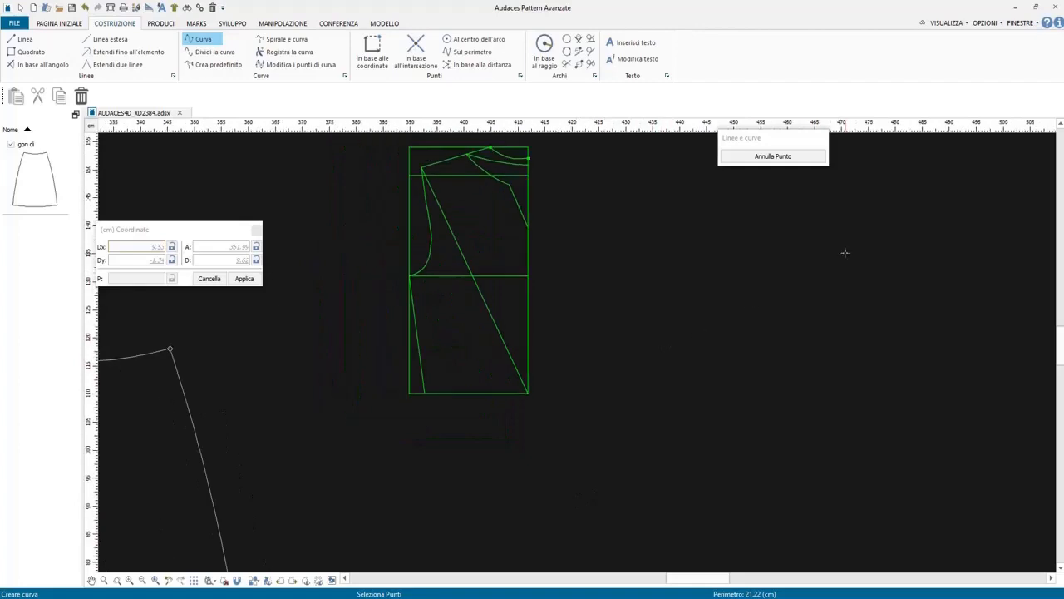
scroll(836, 191, up, 1)
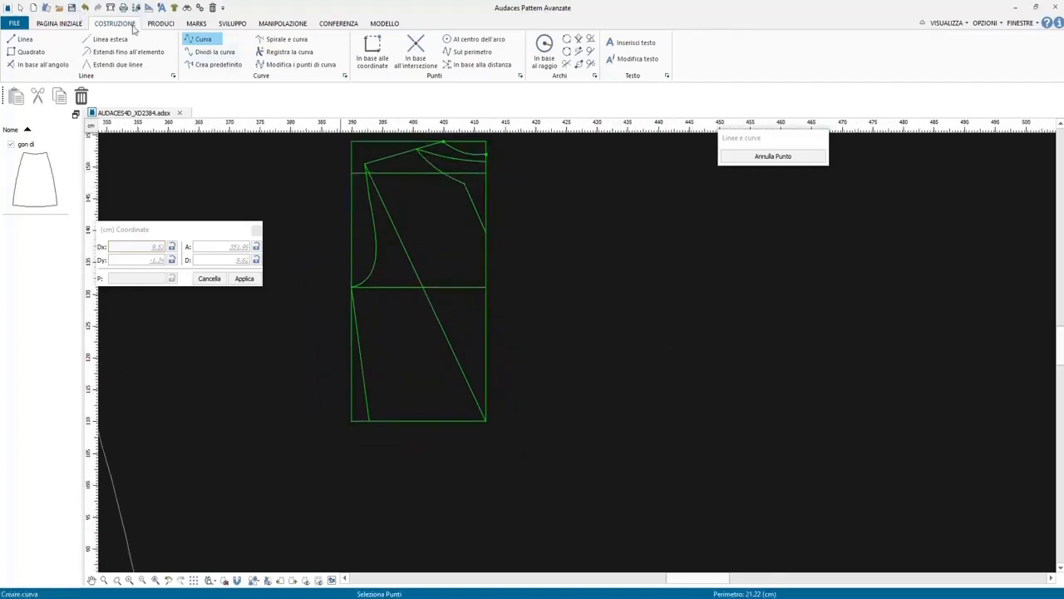
click(158, 25)
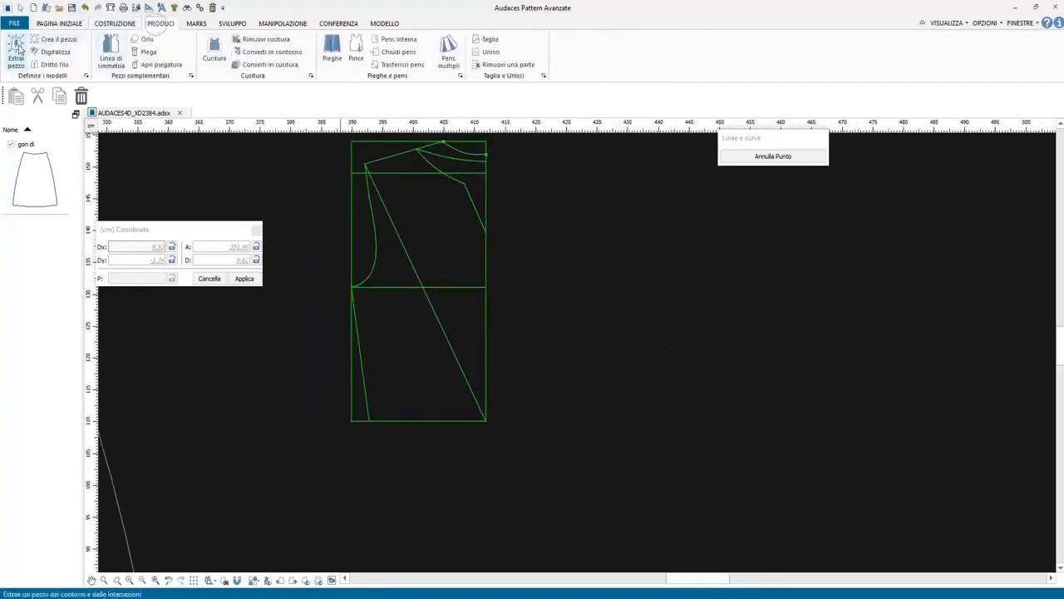
click(15, 51)
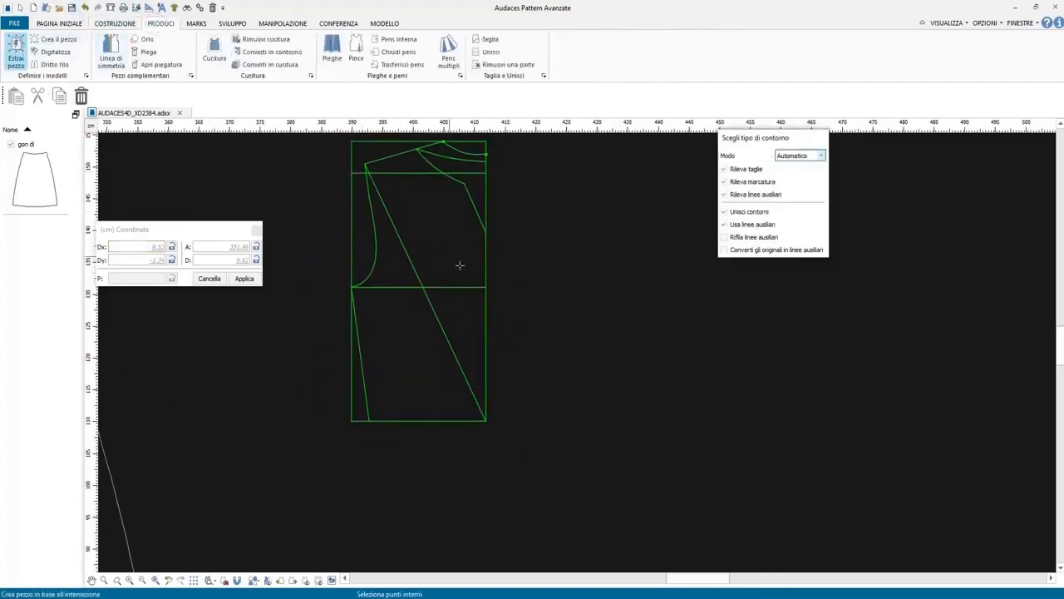
click(469, 325)
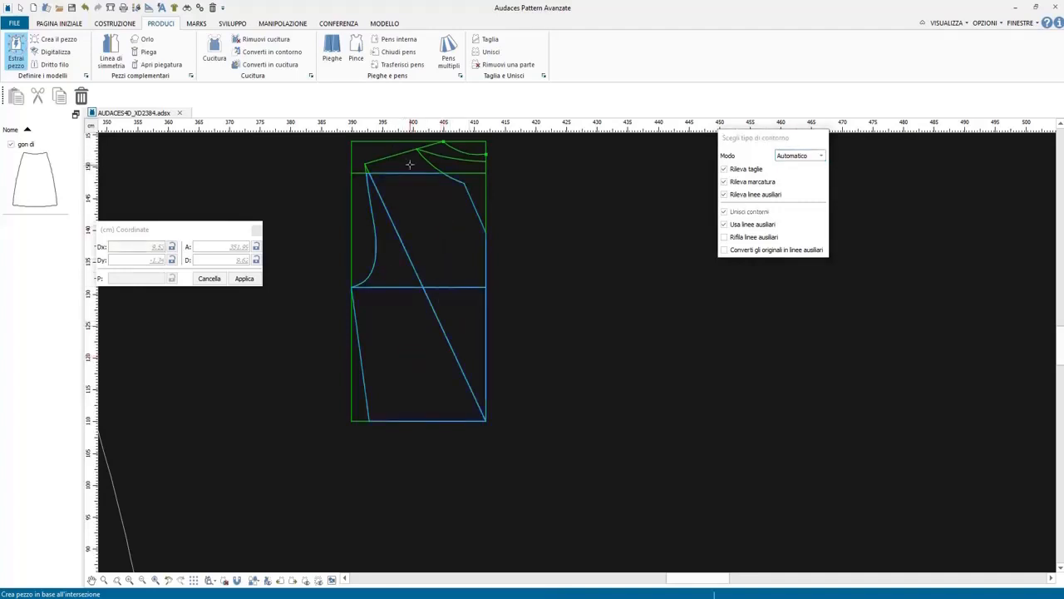
scroll(369, 169, up, 2)
scroll(471, 380, down, 2)
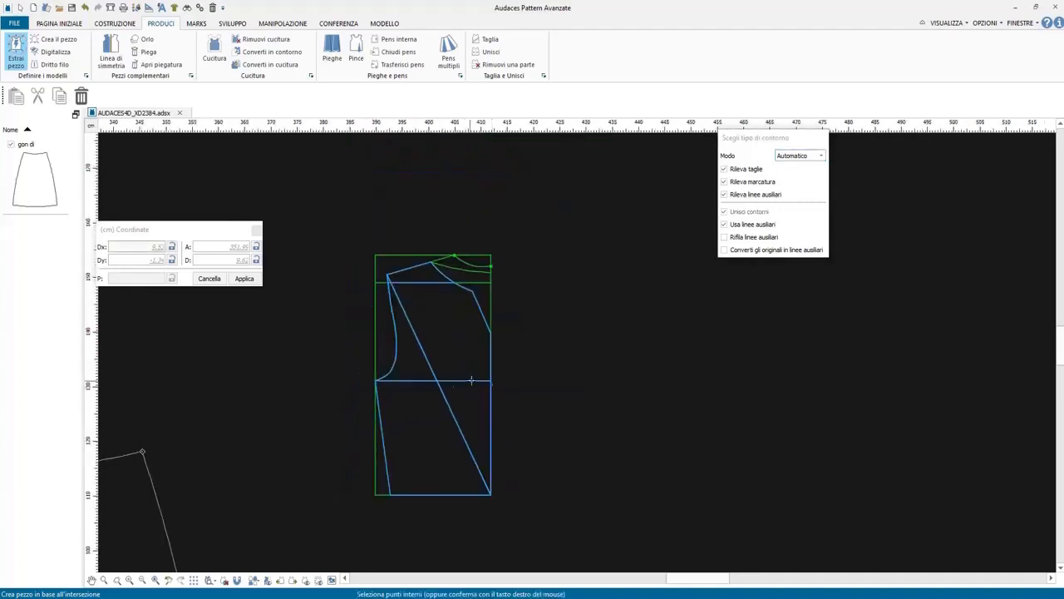
right_click(482, 401)
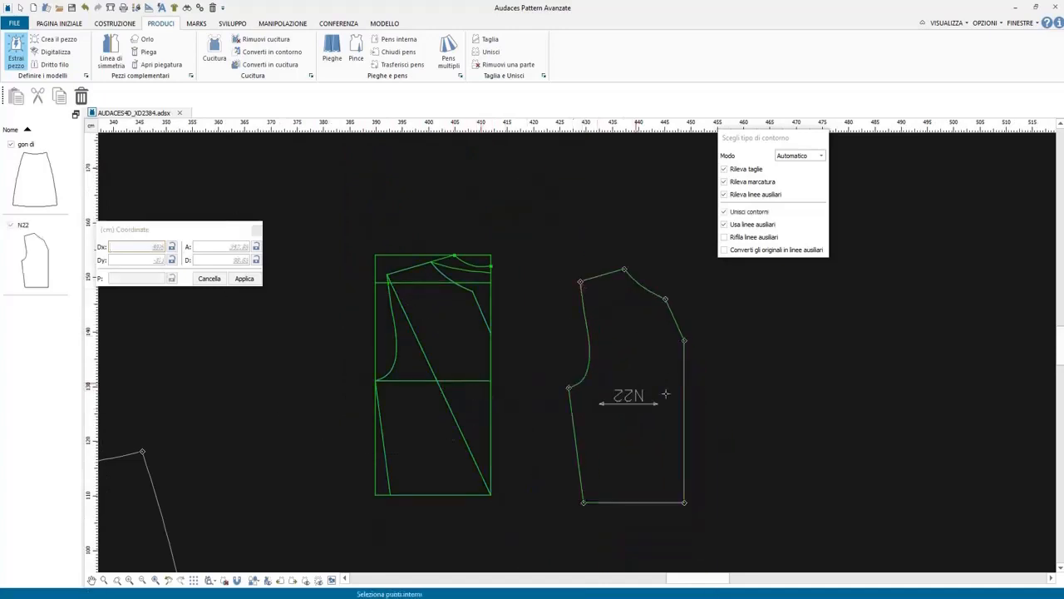
Extract a second bodice piece that includes the areas up to the wider neckline curve and place it beside the V-neck piece.
click(468, 281)
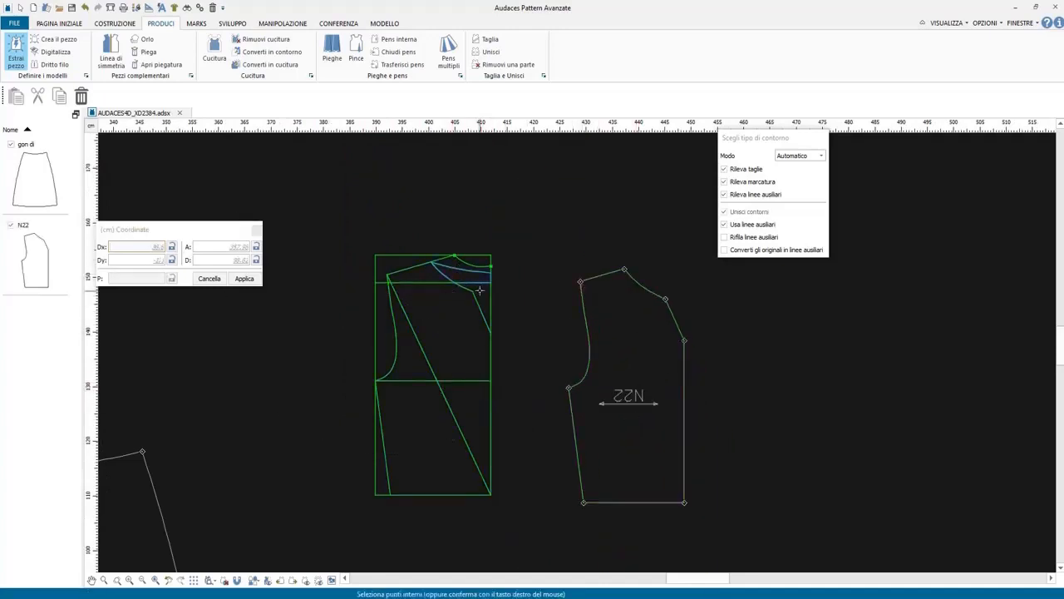
click(480, 291)
click(444, 295)
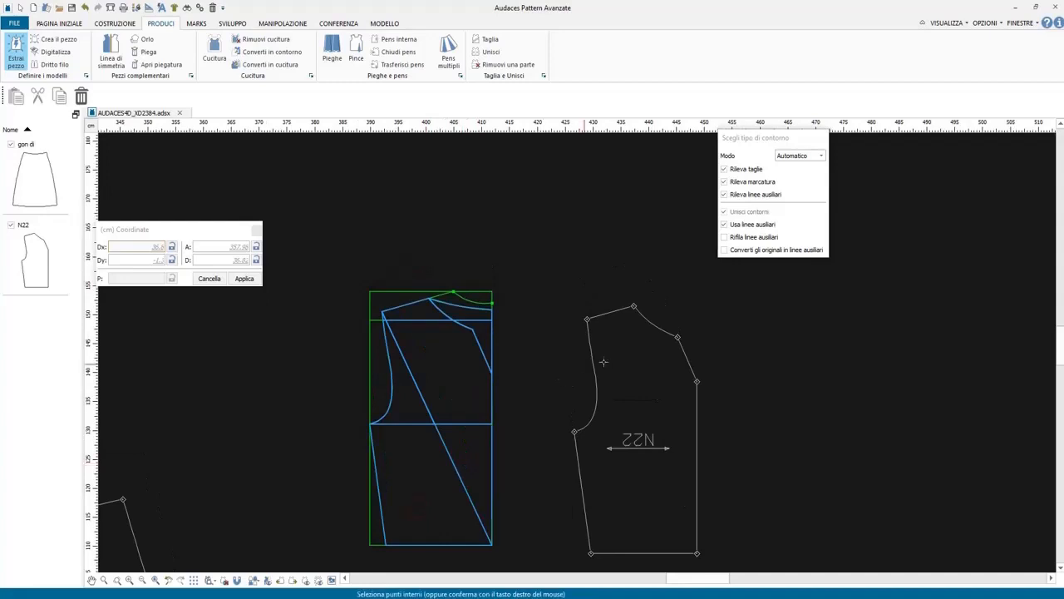
right_click(492, 420)
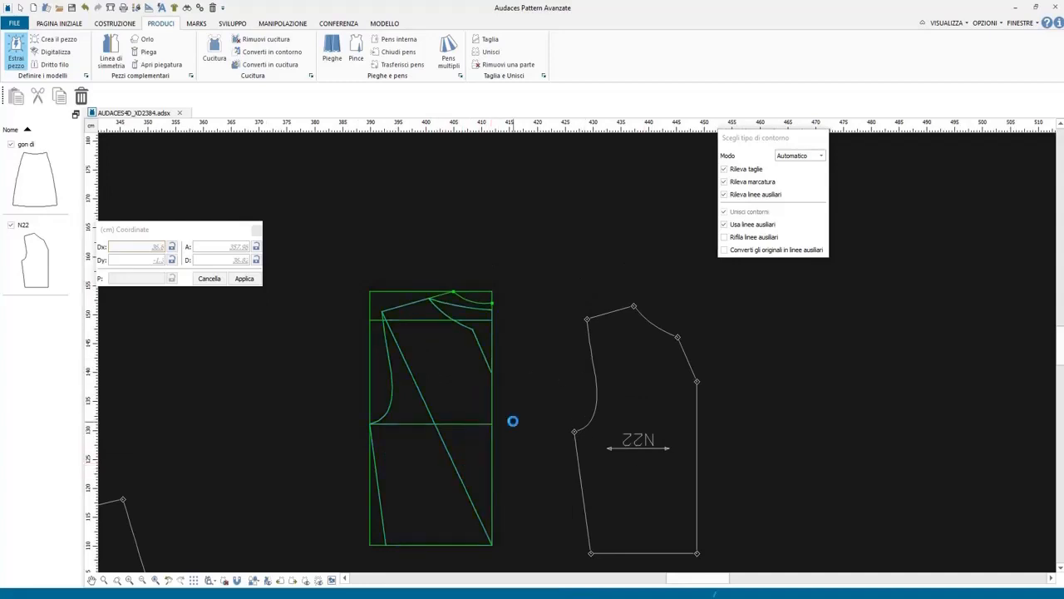
click(830, 453)
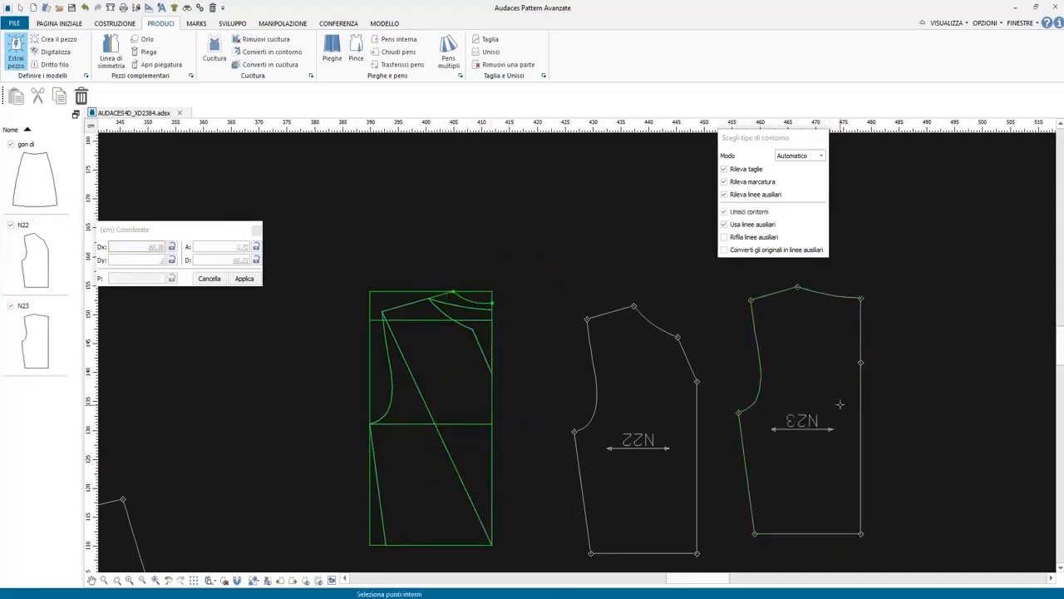
Move the higher-necked bodice piece farther away from the V-neck piece, leaving a wide gap between them.
scroll(894, 333, down, 5)
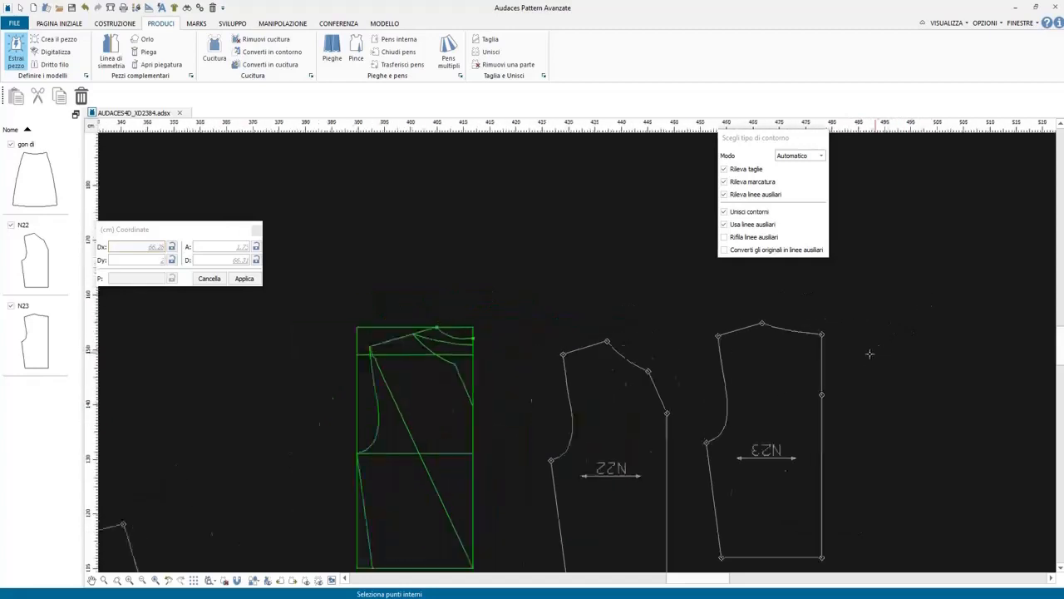
scroll(889, 434, up, 3)
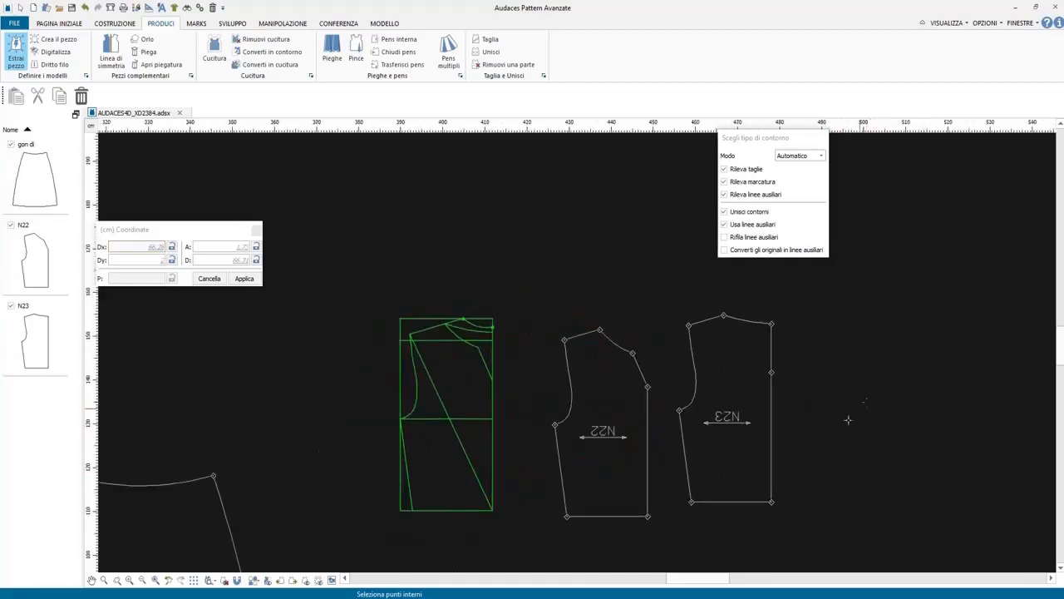
scroll(819, 480, up, 2)
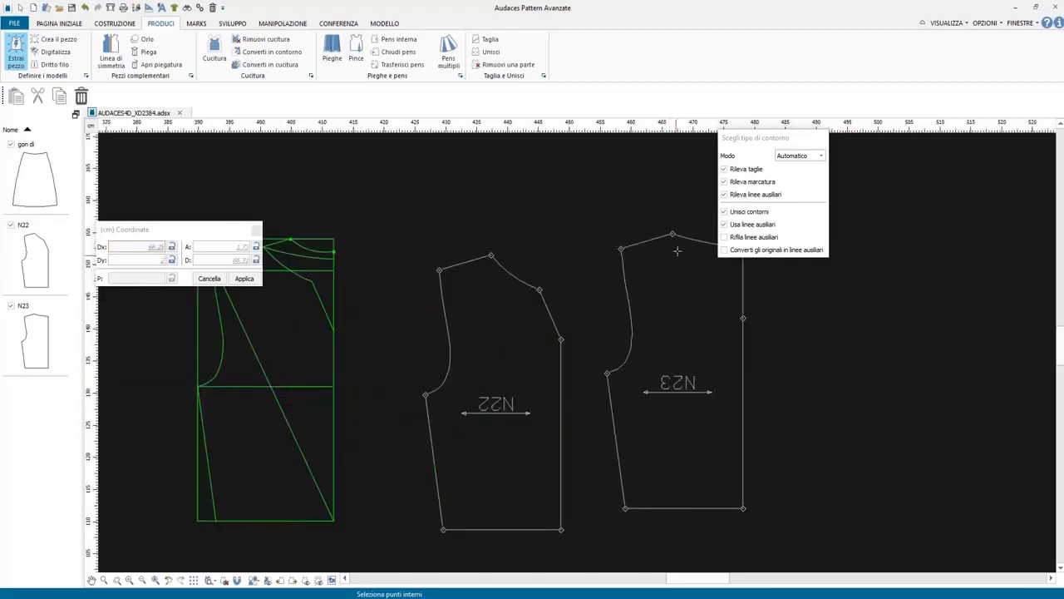
click(707, 254)
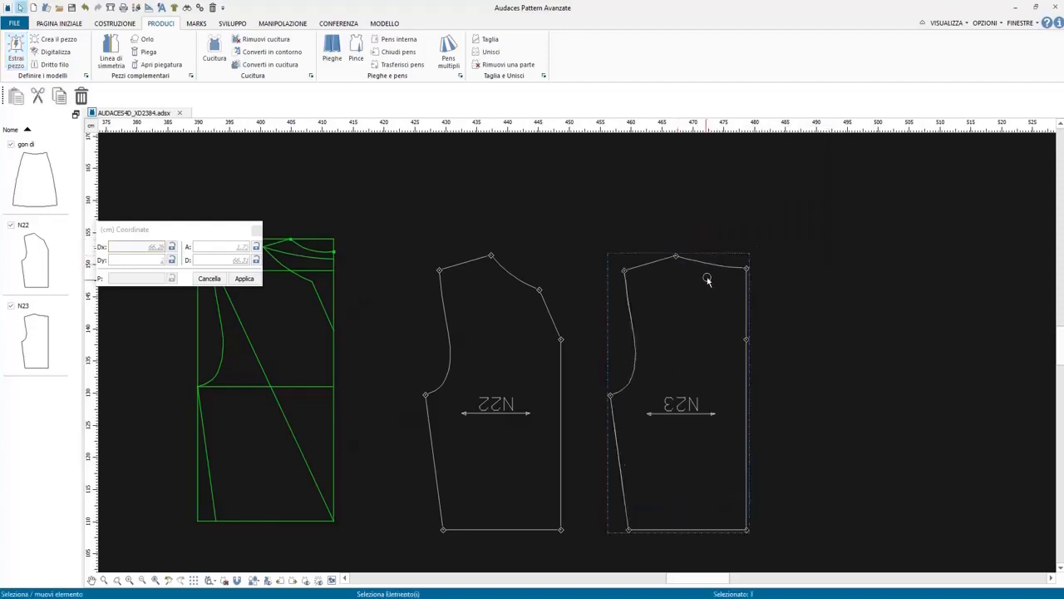
scroll(459, 256, down, 5)
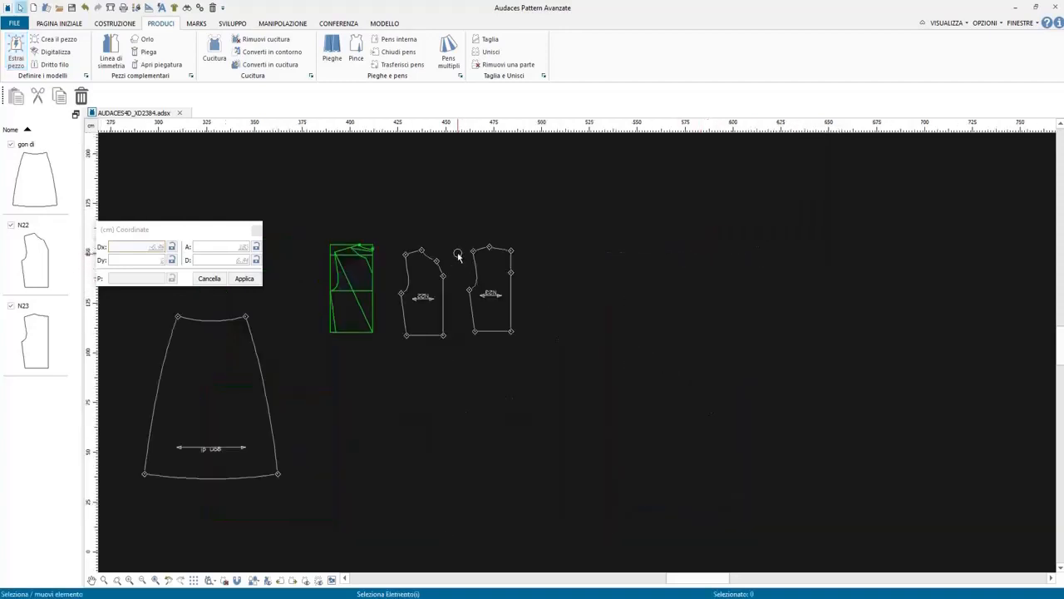
click(515, 267)
scroll(514, 262, up, 3)
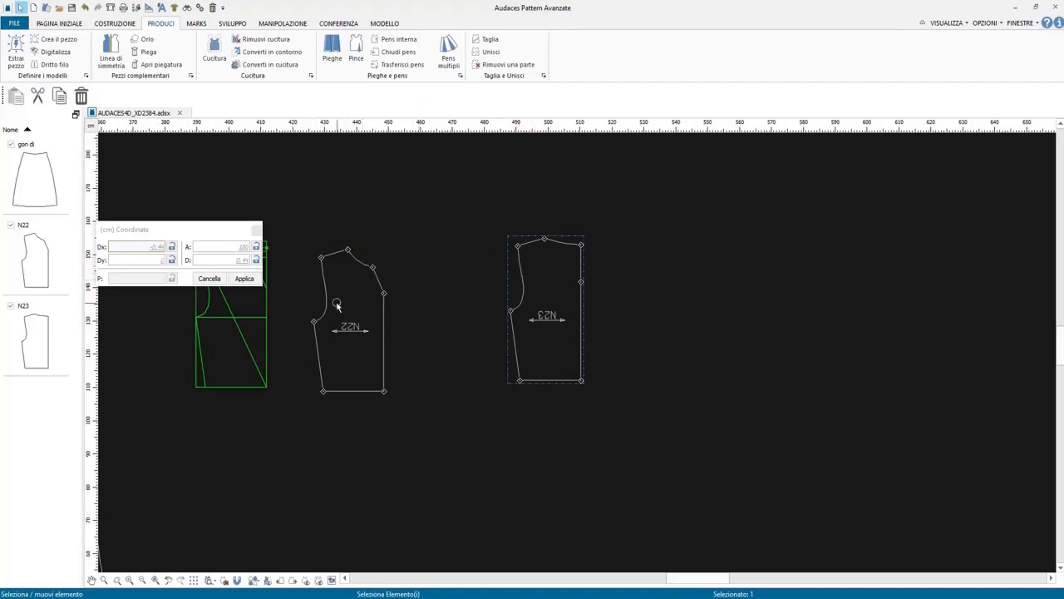
Try unfolding the V-neck bodice piece along its straight centre edge, and undo the unfolding.
scroll(278, 333, up, 2)
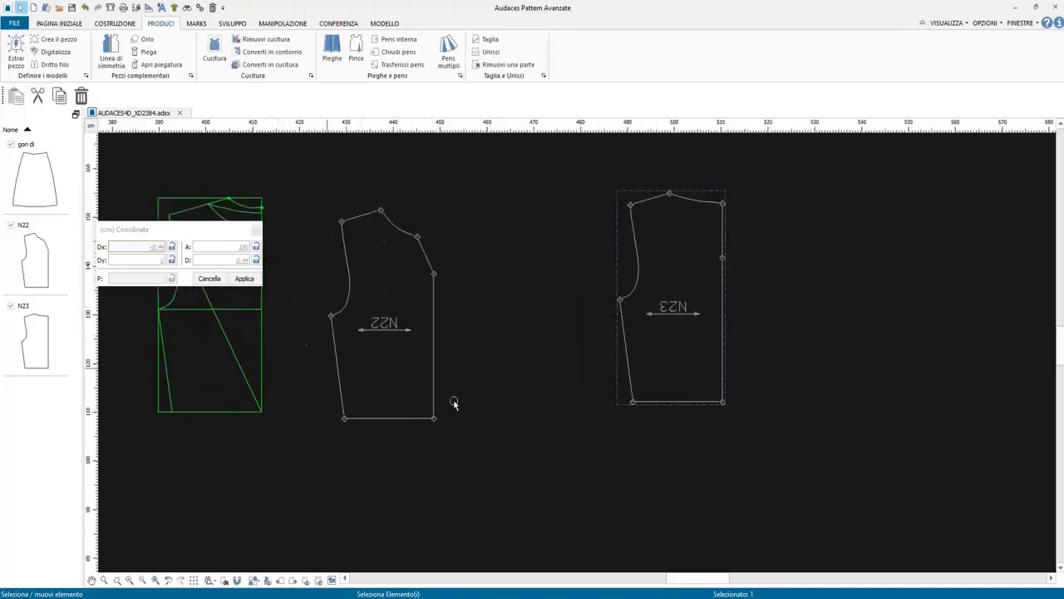
click(388, 223)
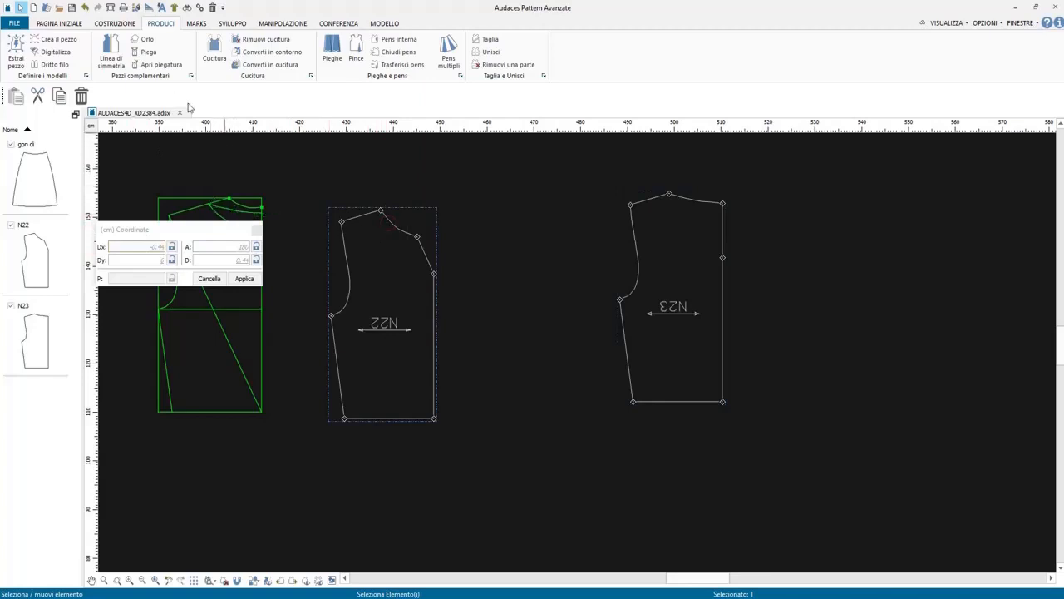
click(155, 64)
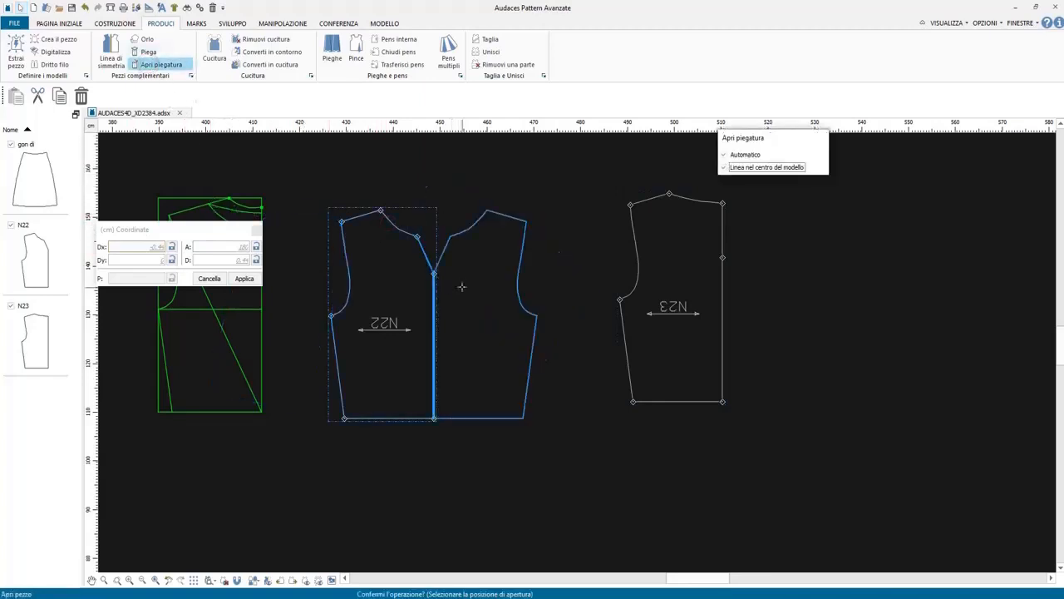
click(465, 322)
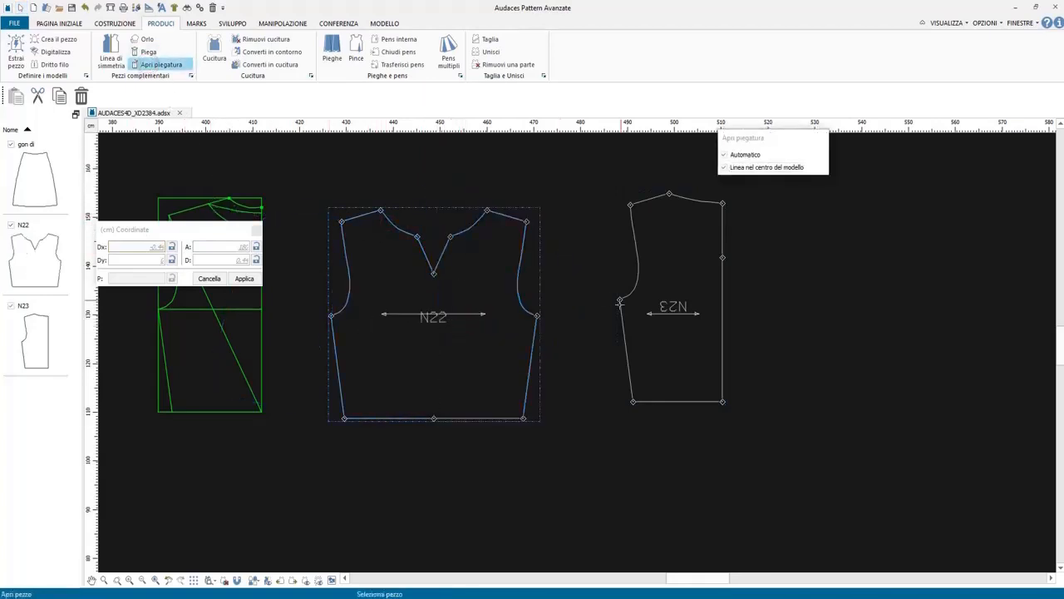
scroll(288, 321, up, 1)
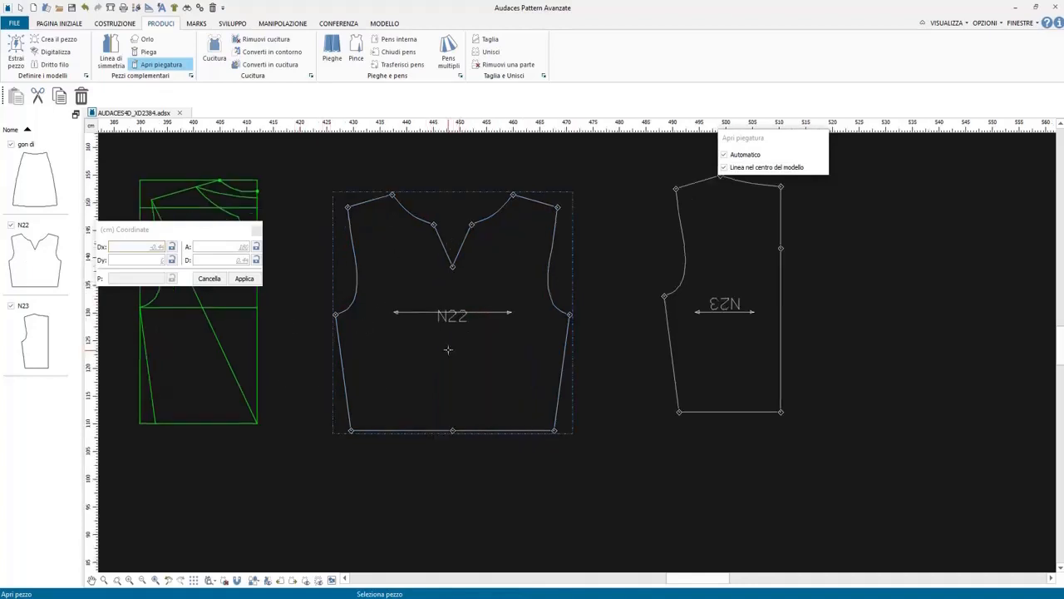
click(482, 299)
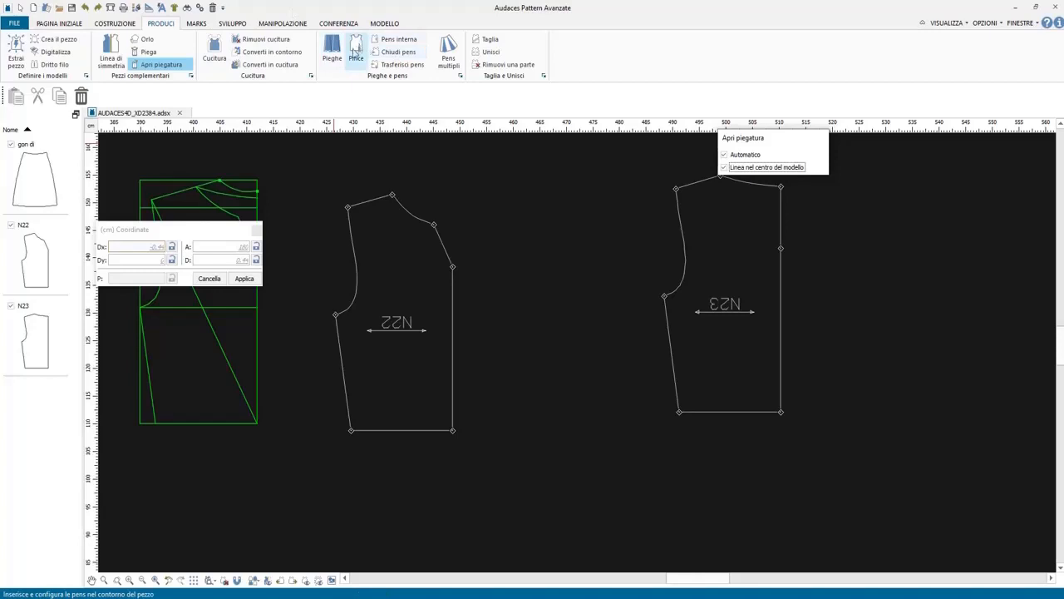
Insert a dart with 5 cm opening, 9 cm depth and I side notches on the V-neck piece's side seam, pivoting on its centre edge.
click(356, 53)
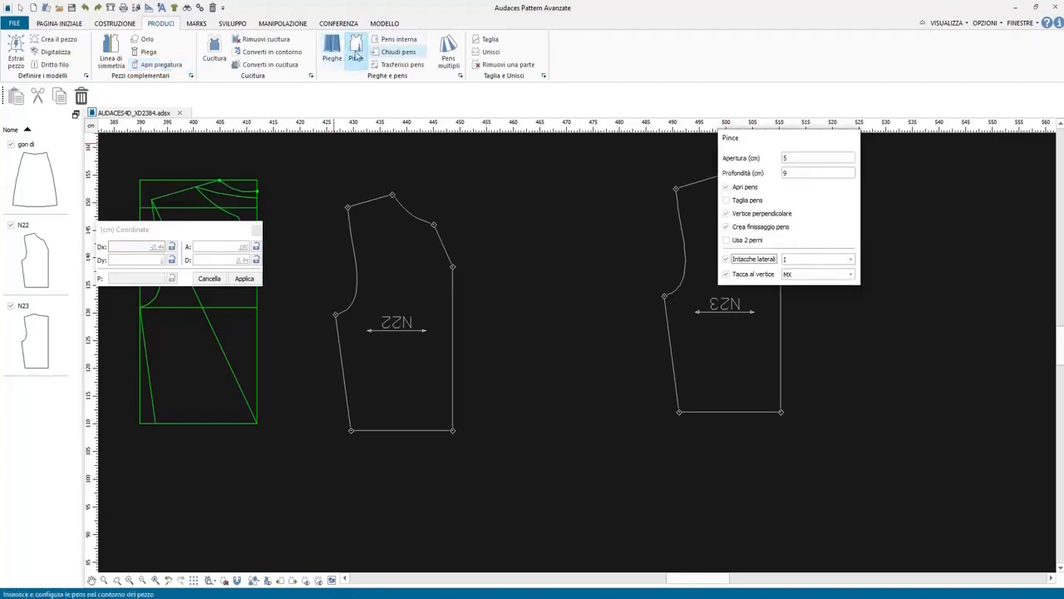
drag(763, 146, 565, 132)
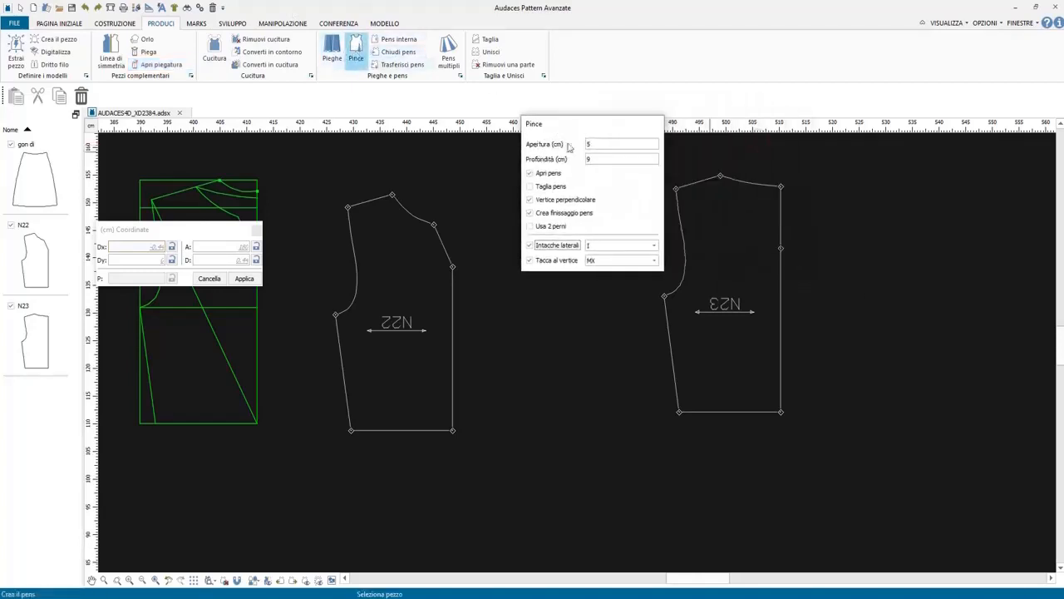
click(589, 144)
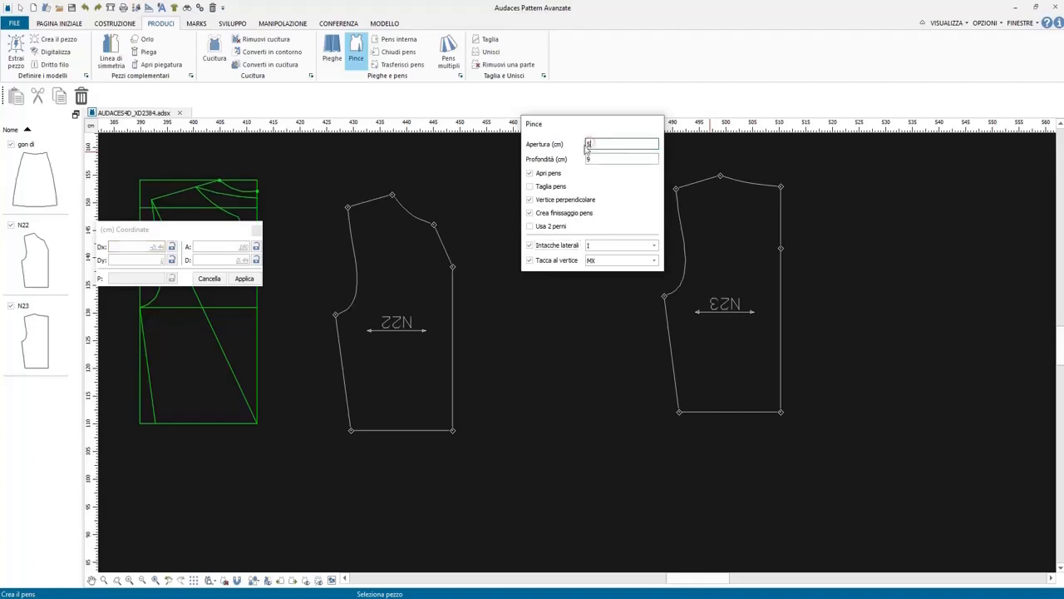
click(593, 158)
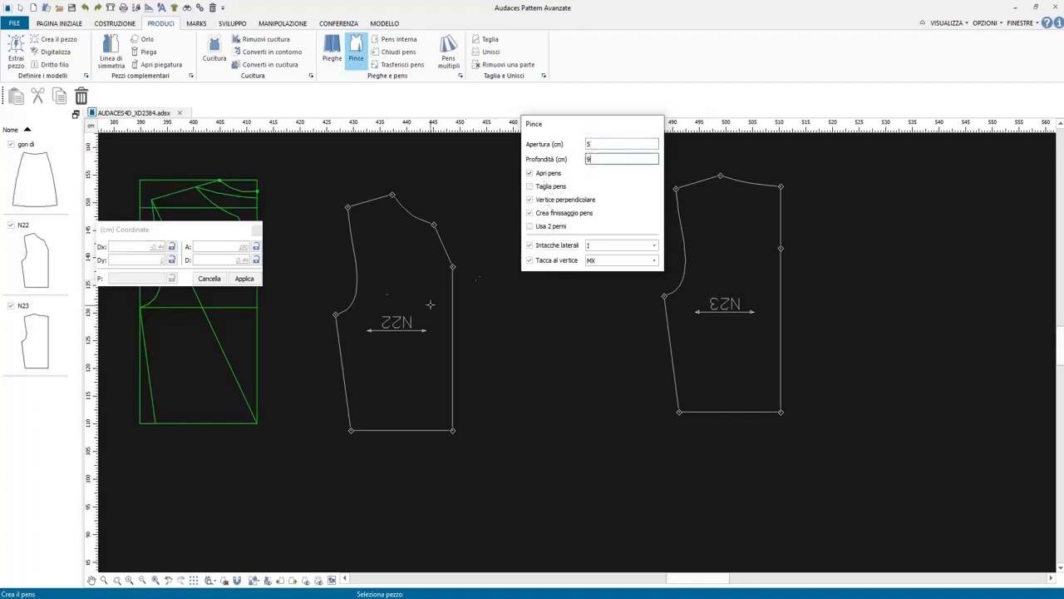
text(9)
click(598, 246)
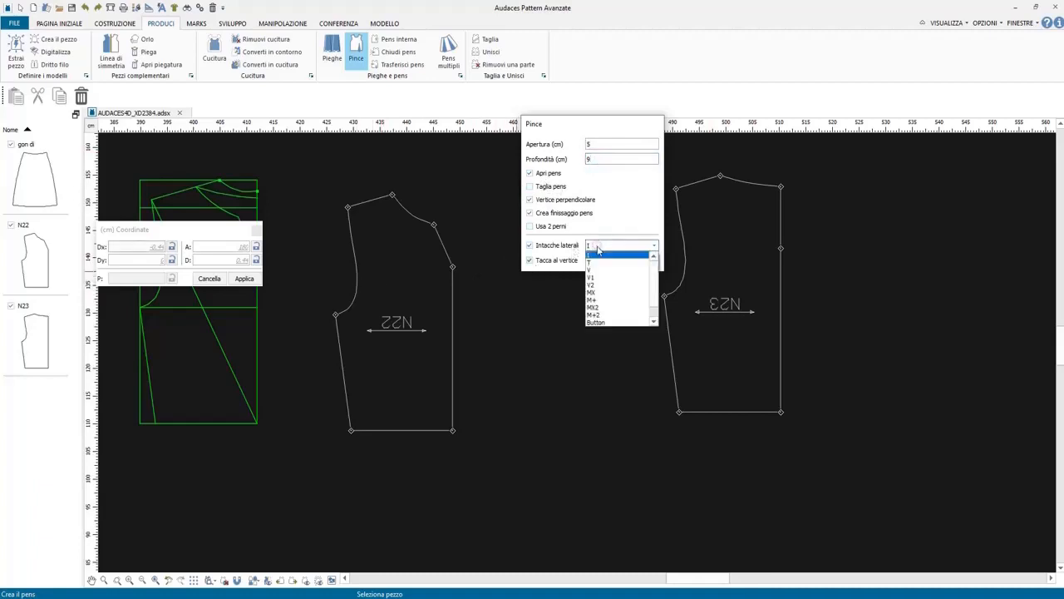
click(599, 256)
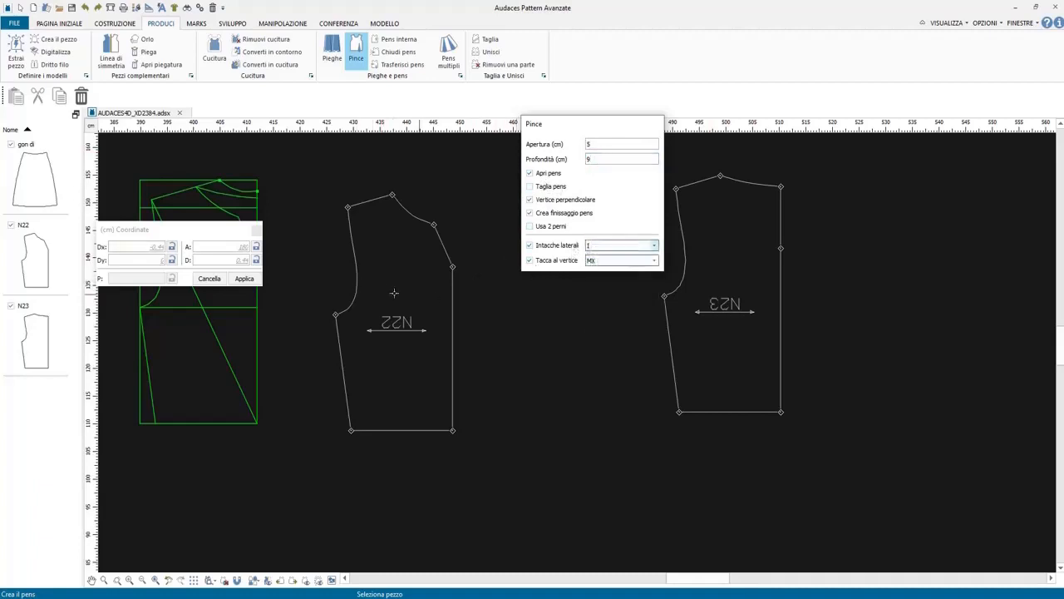
click(353, 306)
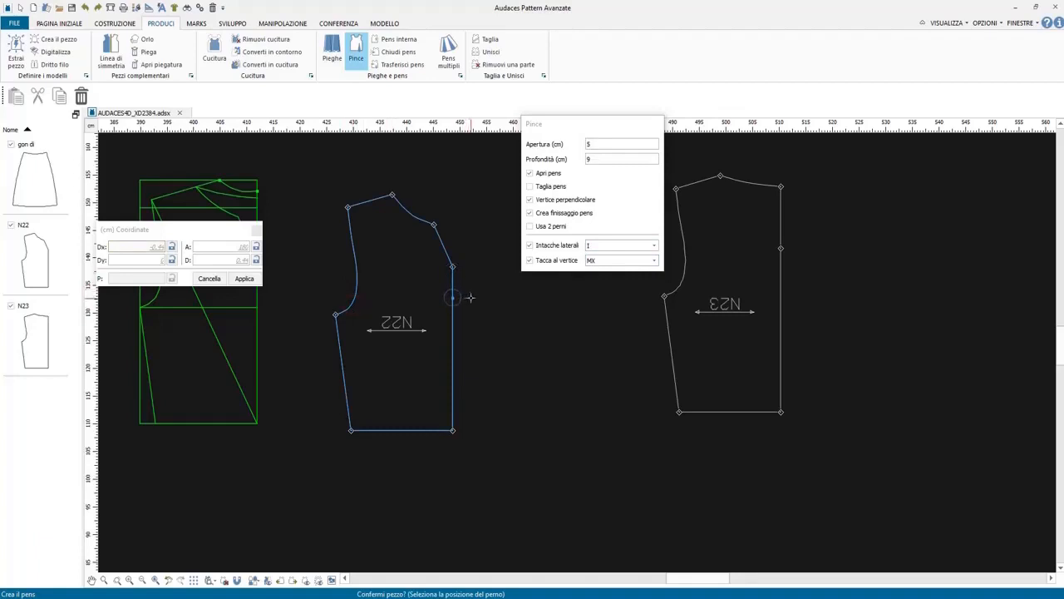
click(474, 288)
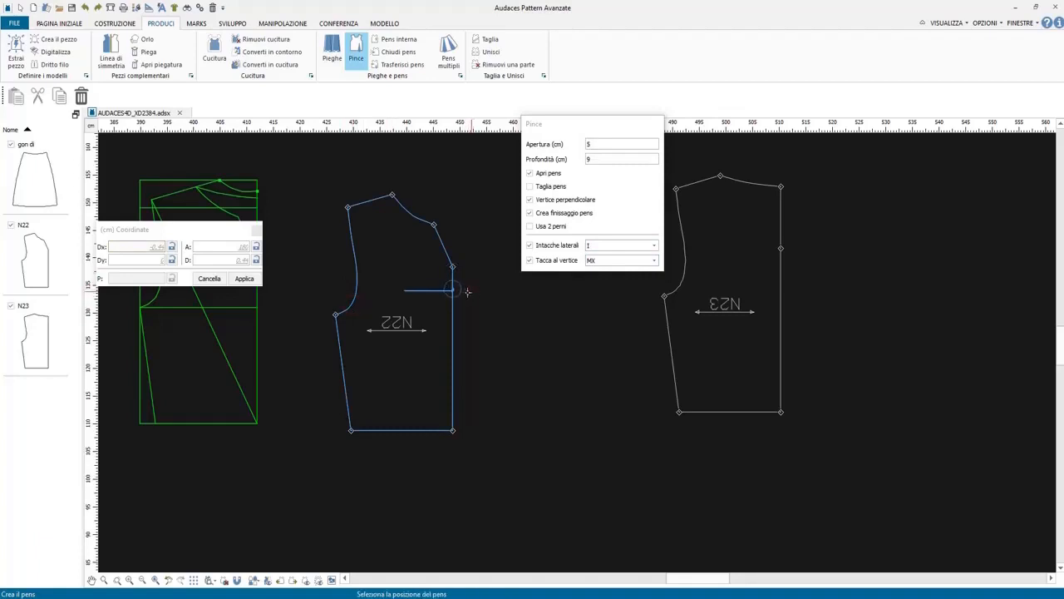
click(340, 332)
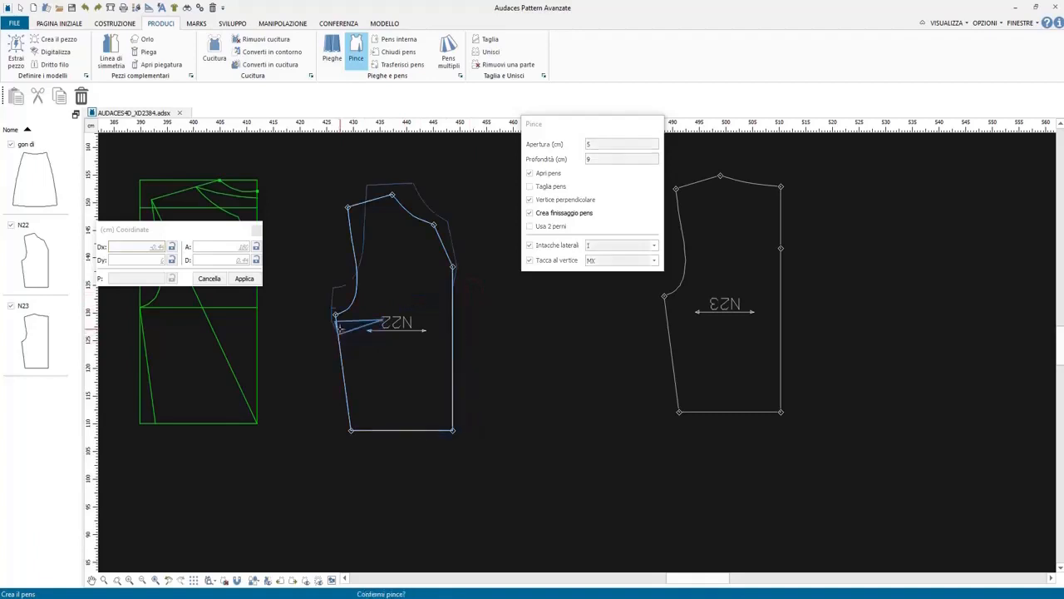
click(352, 328)
right_click(356, 325)
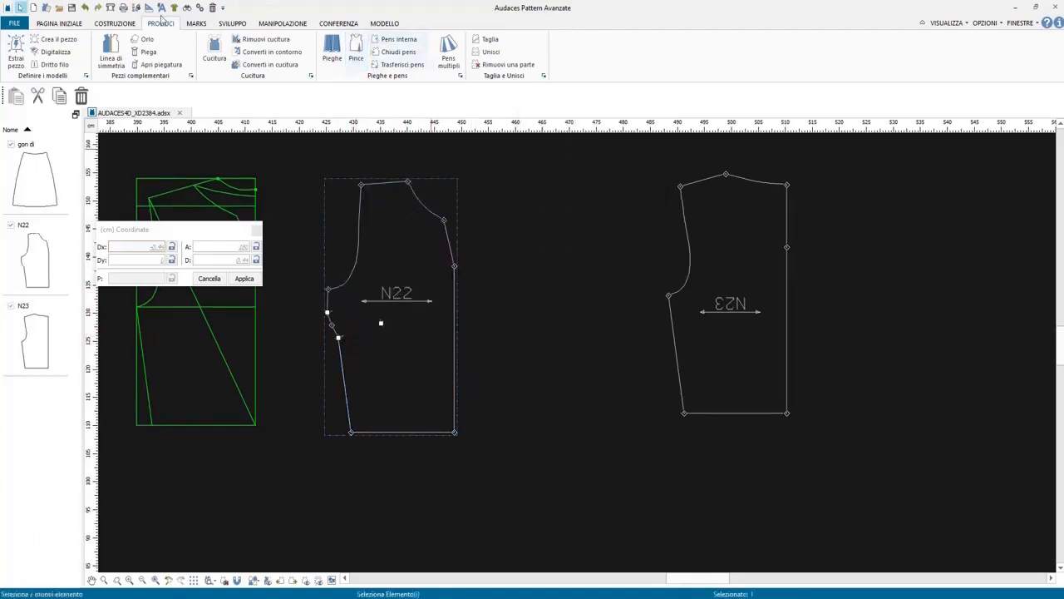
Unfold the darted V-neck half piece along its straight centre edge into a full bodice front.
click(158, 65)
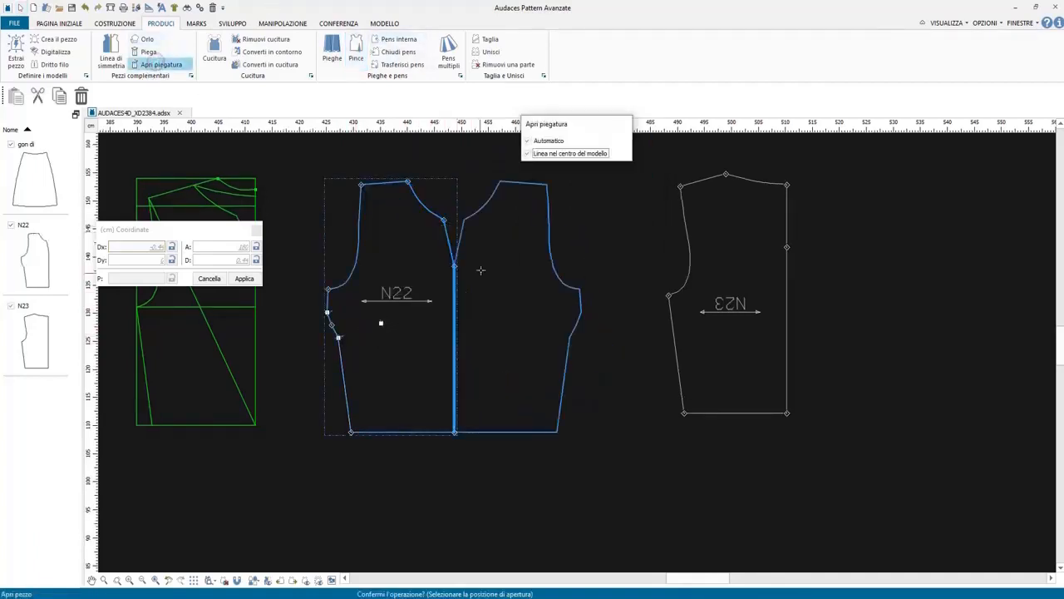
click(463, 339)
scroll(458, 331, down, 3)
scroll(457, 331, down, 1)
scroll(449, 331, up, 1)
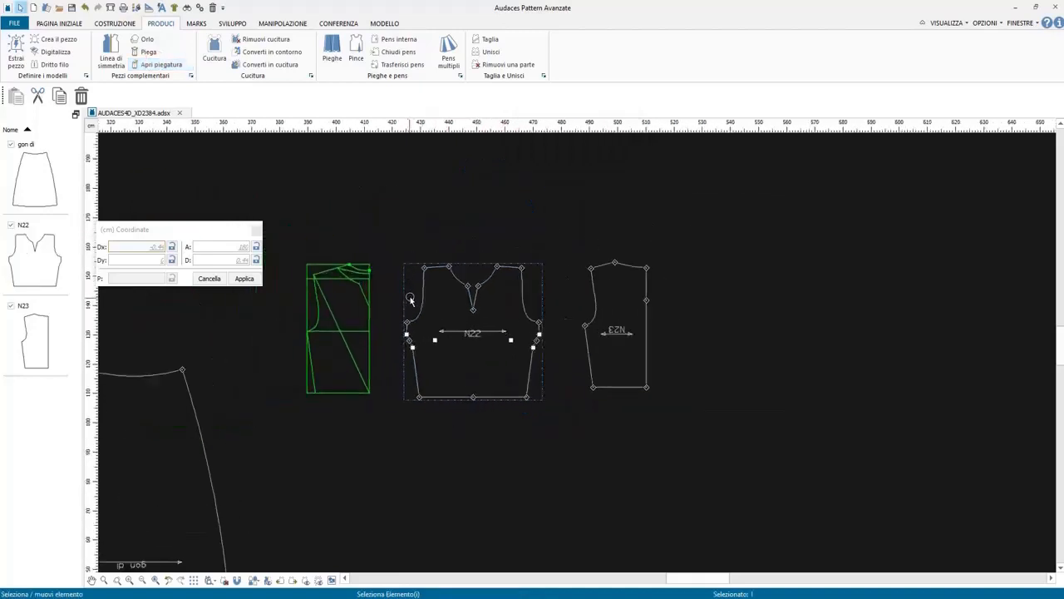
Redefine the grainline of the full V-neck bodice front with the Verticale mode.
scroll(431, 331, up, 2)
scroll(374, 265, down, 1)
scroll(372, 225, up, 1)
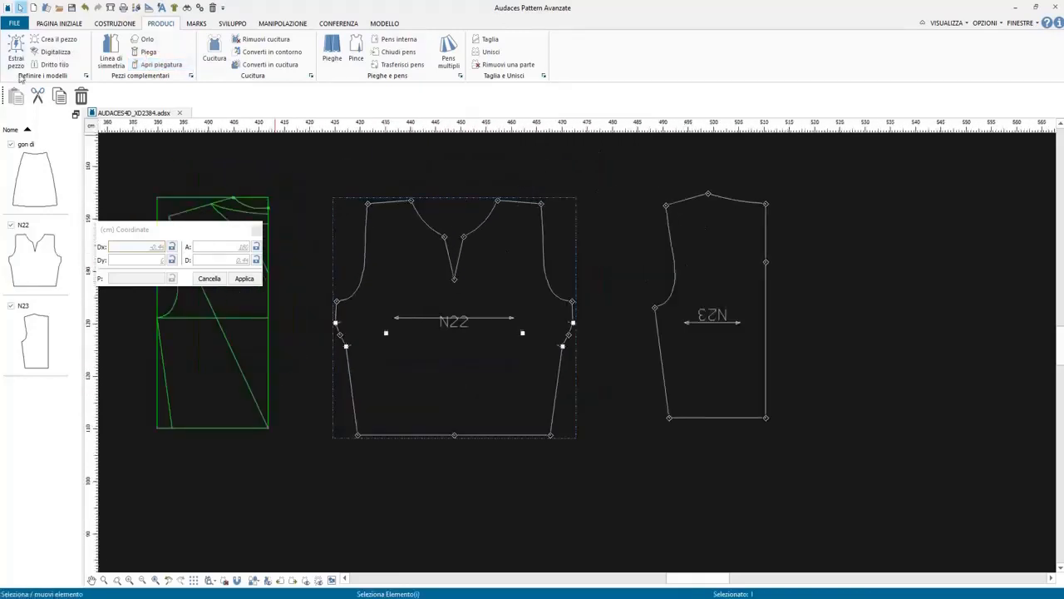
click(52, 65)
click(615, 142)
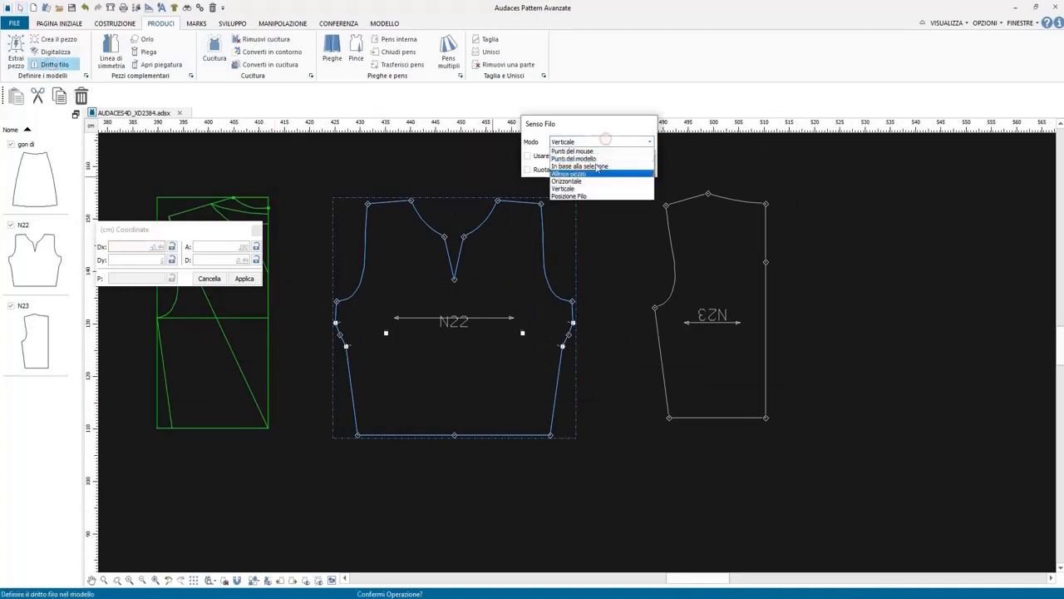
click(580, 189)
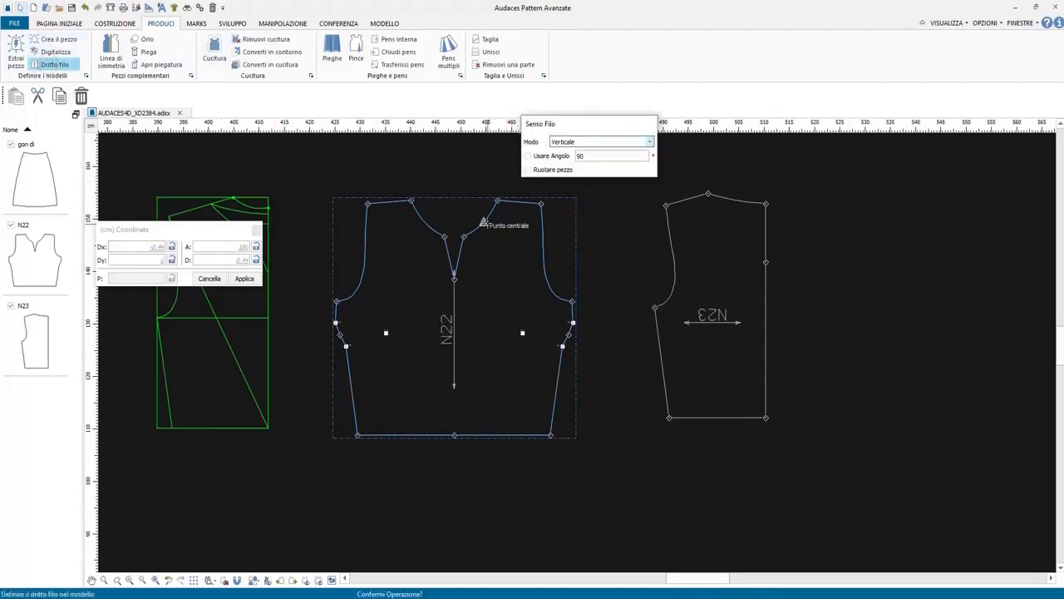
right_click(487, 224)
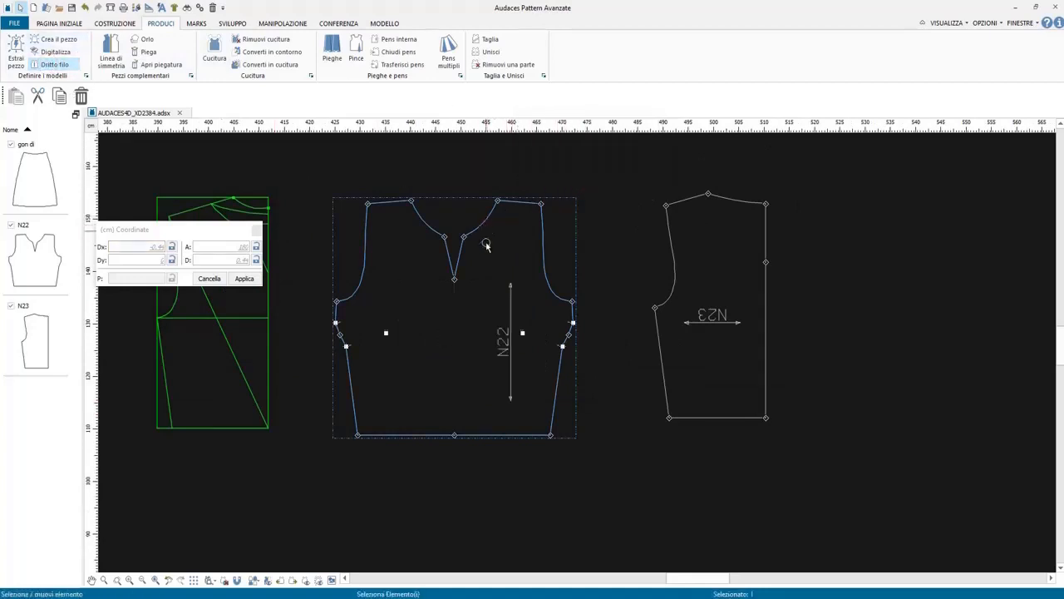
click(674, 273)
scroll(674, 274, down, 8)
scroll(407, 389, up, 5)
scroll(466, 441, up, 1)
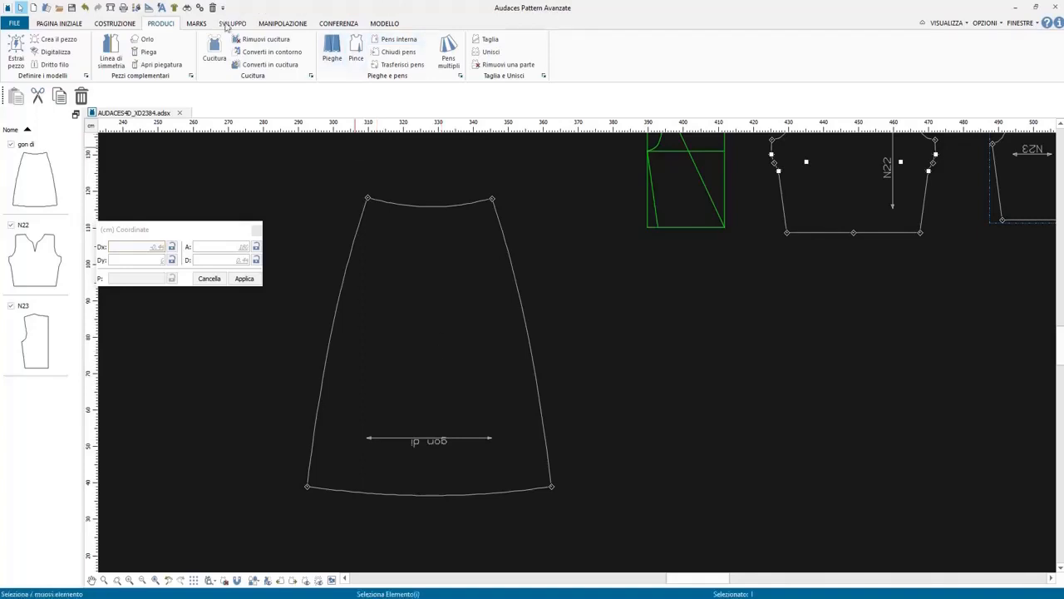
click(284, 24)
click(234, 23)
click(197, 23)
click(160, 24)
click(450, 51)
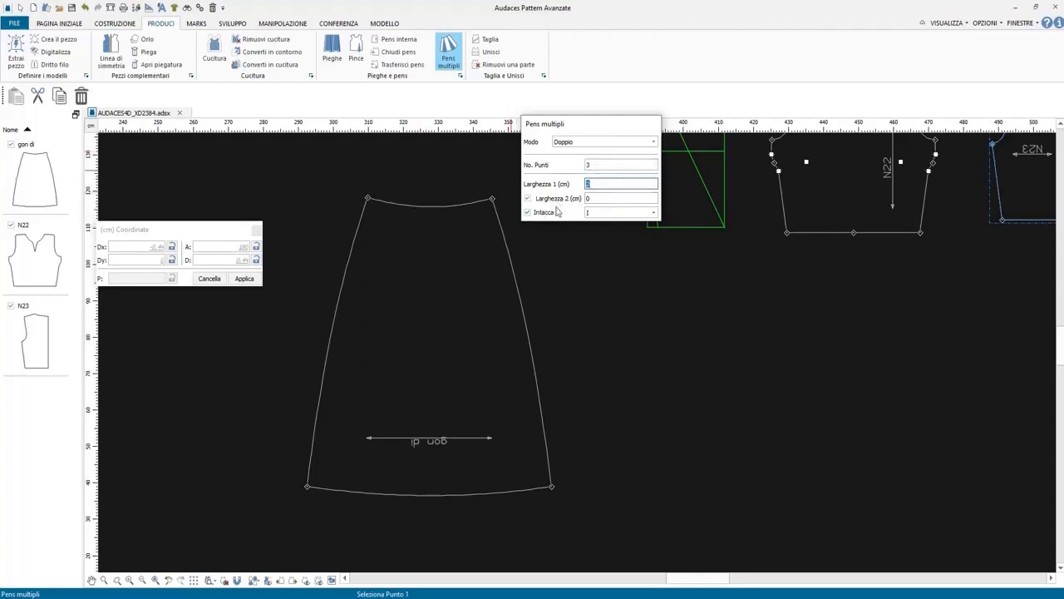
click(369, 198)
click(493, 199)
Add 3 multiple pleats to the gon di skirt in Doppio mode, 2 cm wide at the hem and 0 at the waist, with I notches.
click(449, 53)
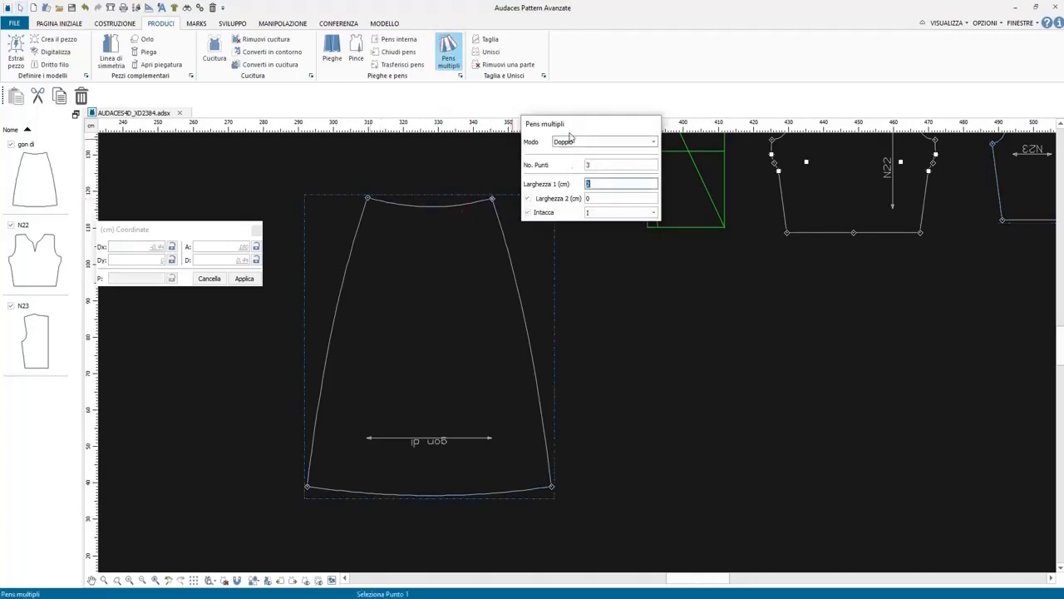
click(492, 198)
click(548, 485)
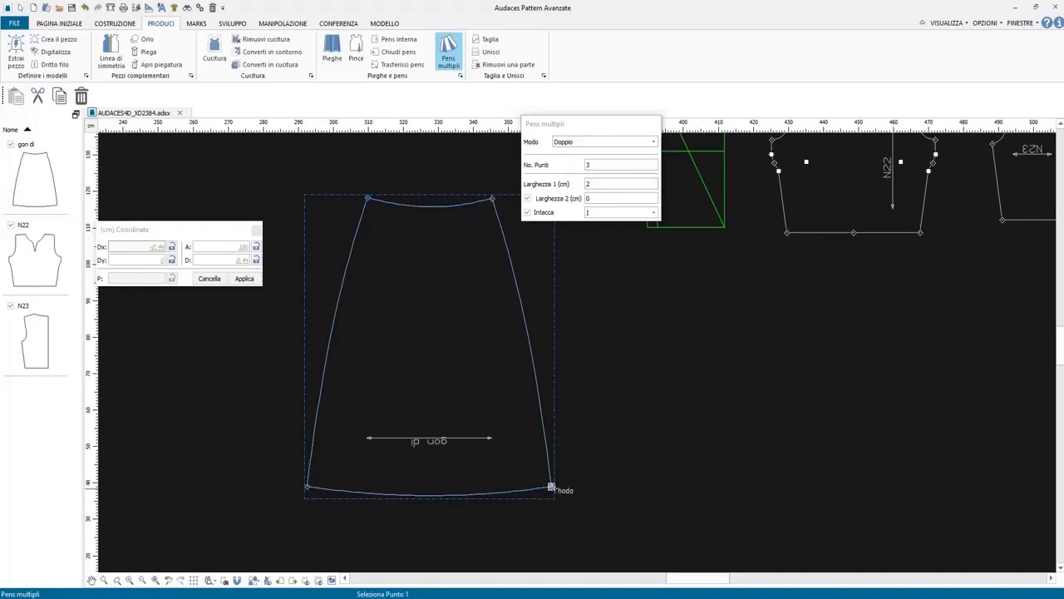
click(306, 486)
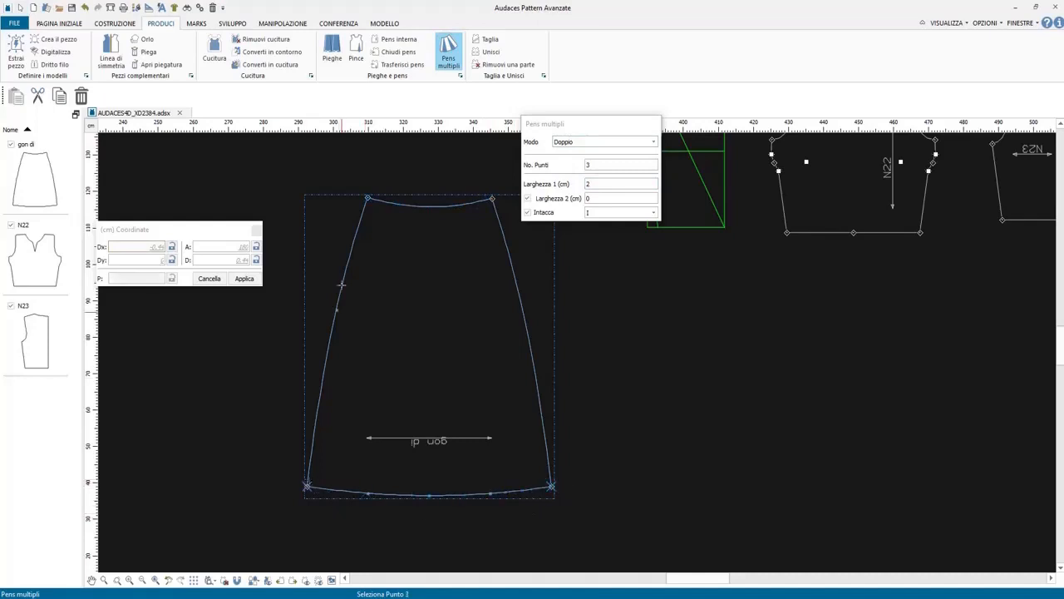
click(367, 198)
scroll(444, 513, up, 4)
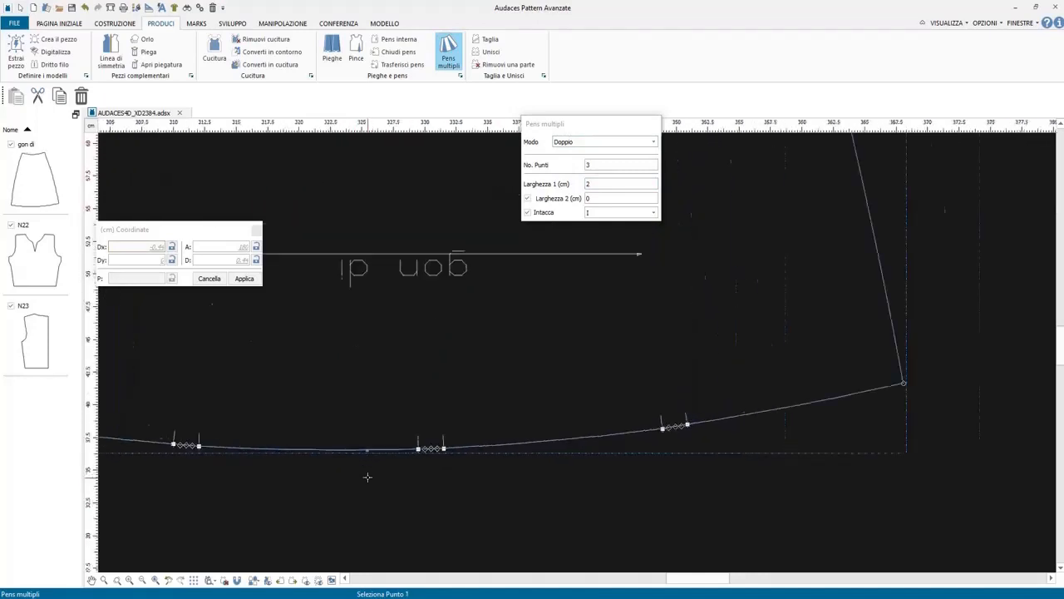
scroll(369, 470, down, 6)
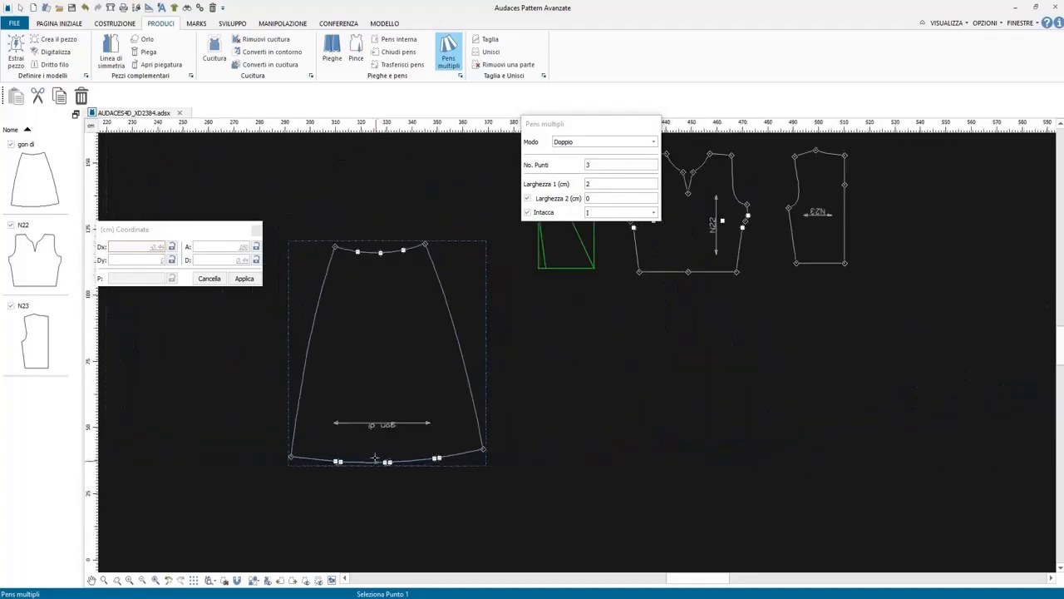
Redefine the skirt's hem curve with 5 points between its two lower corner nodes.
scroll(285, 184, up, 3)
click(283, 23)
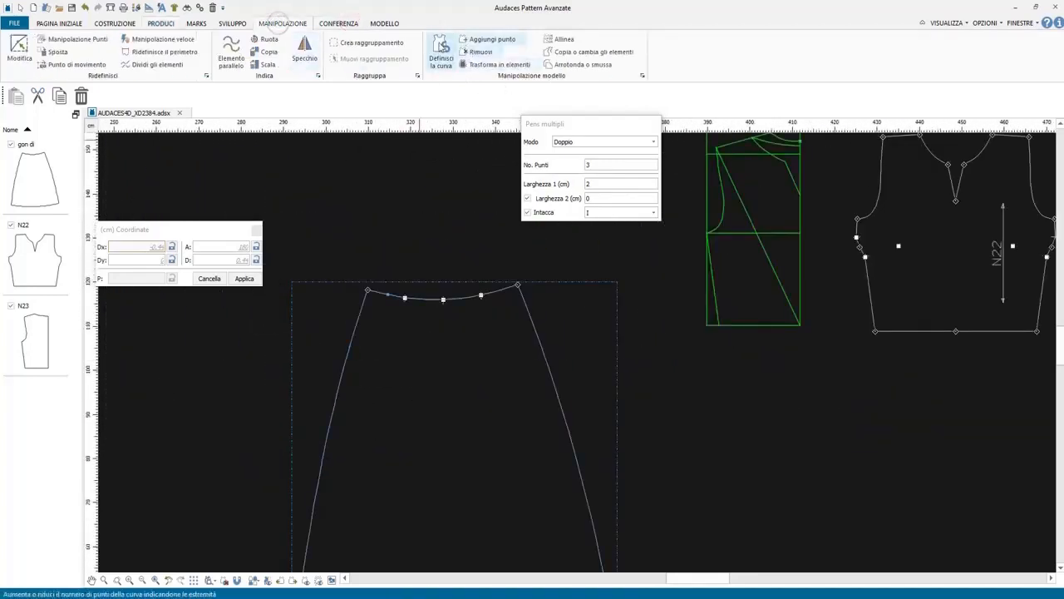
click(443, 48)
scroll(437, 244, down, 4)
click(509, 399)
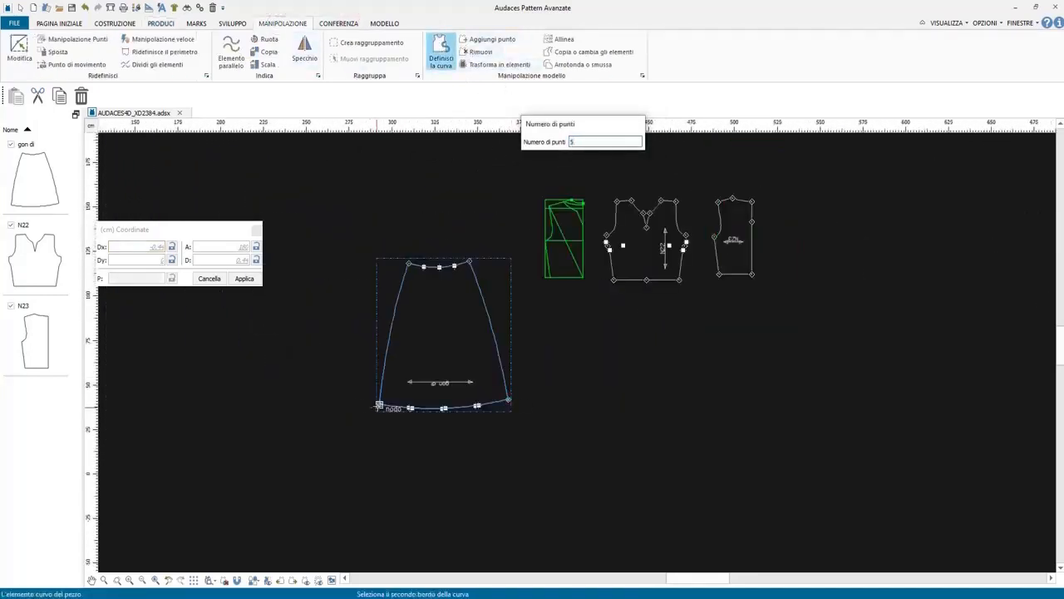
click(379, 405)
scroll(441, 424, up, 3)
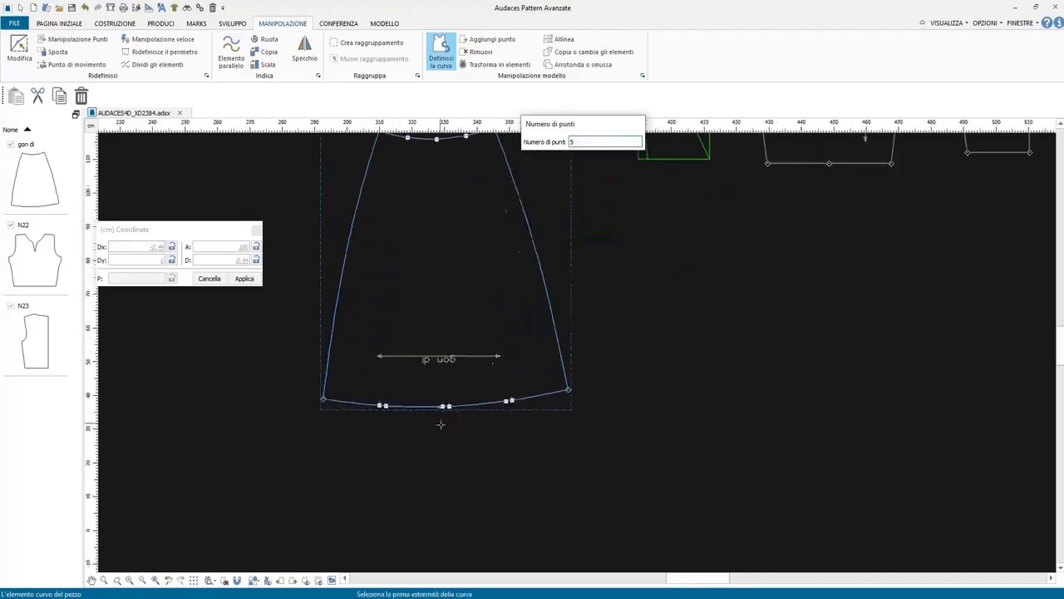
scroll(444, 406, up, 5)
key(Escape)
scroll(450, 455, down, 2)
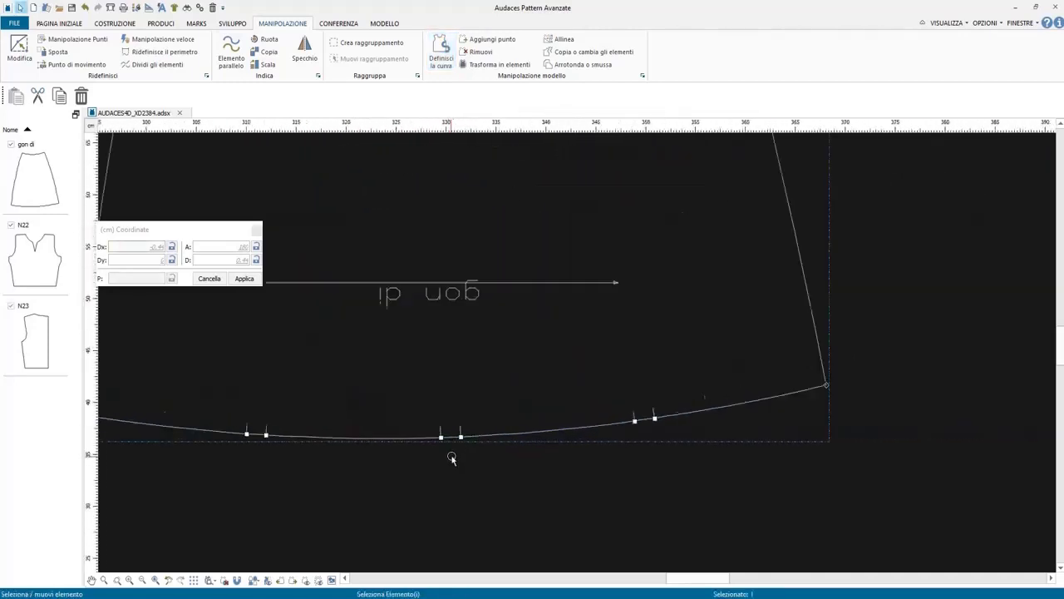
Start a 1 cm seam allowance on the V-neck bodice front, keeping the base and setting the position to Seleziona.
scroll(450, 457, down, 5)
click(644, 273)
scroll(644, 275, up, 4)
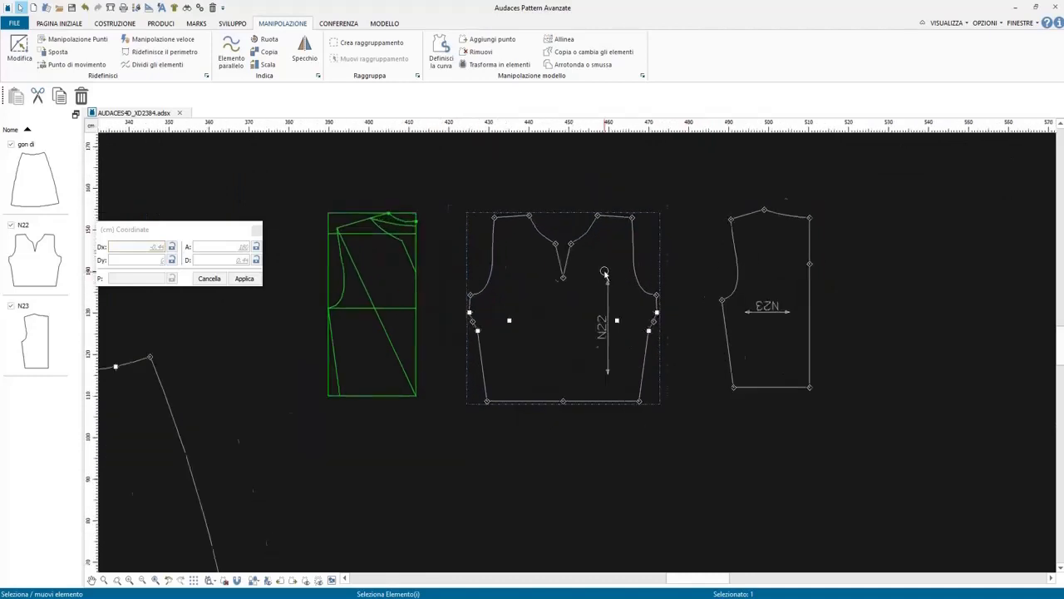
scroll(605, 272, up, 2)
click(166, 25)
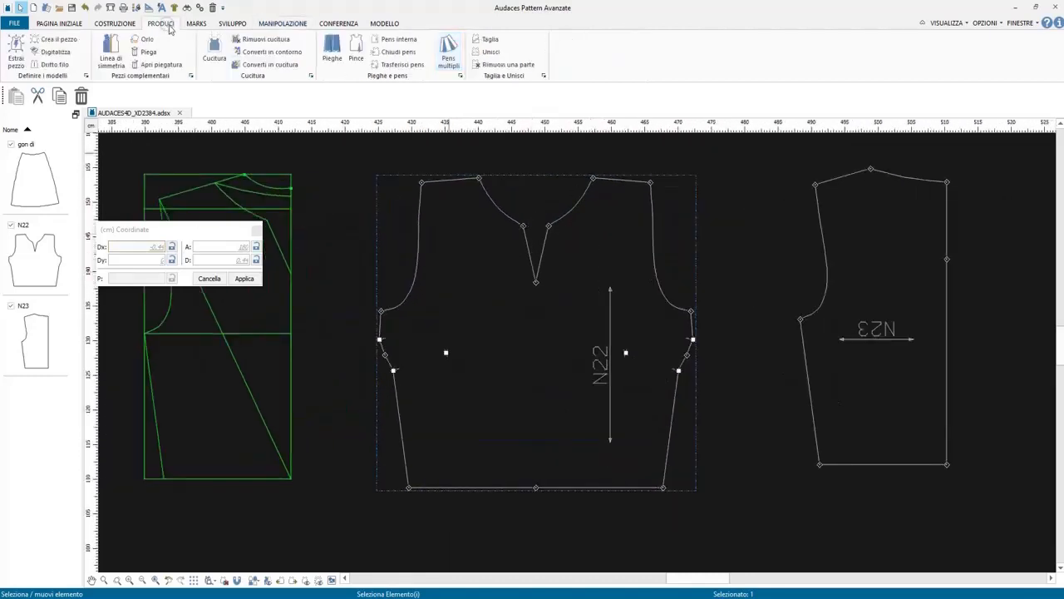
click(214, 50)
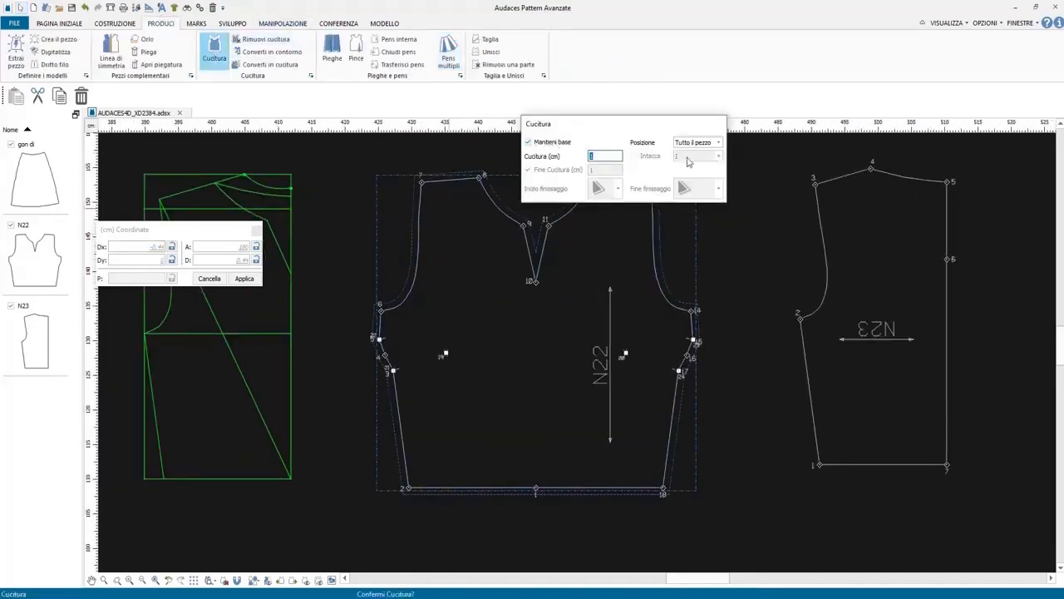
click(697, 142)
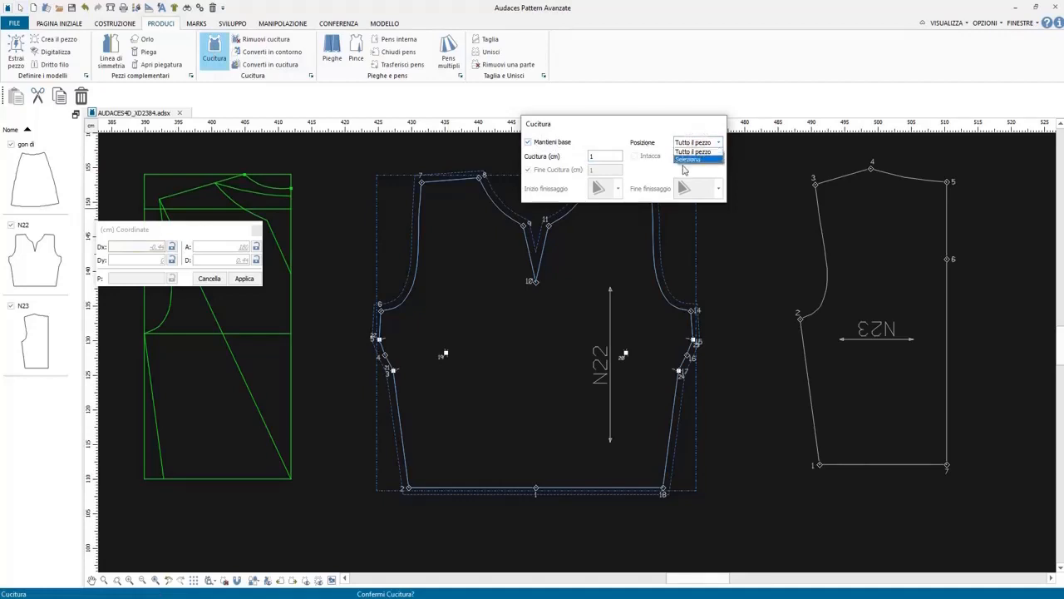
click(684, 169)
click(684, 143)
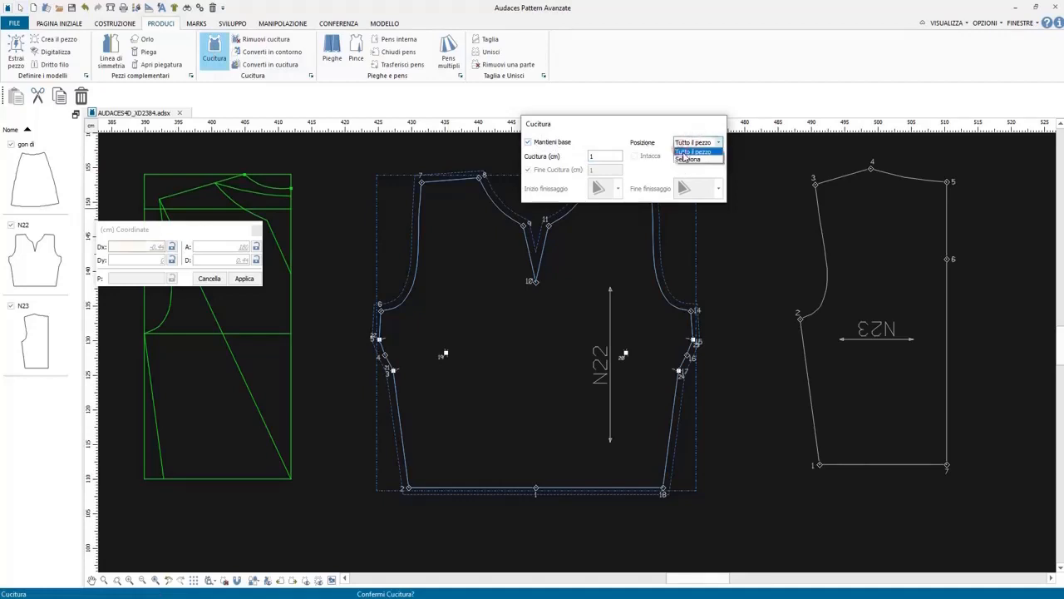
click(686, 163)
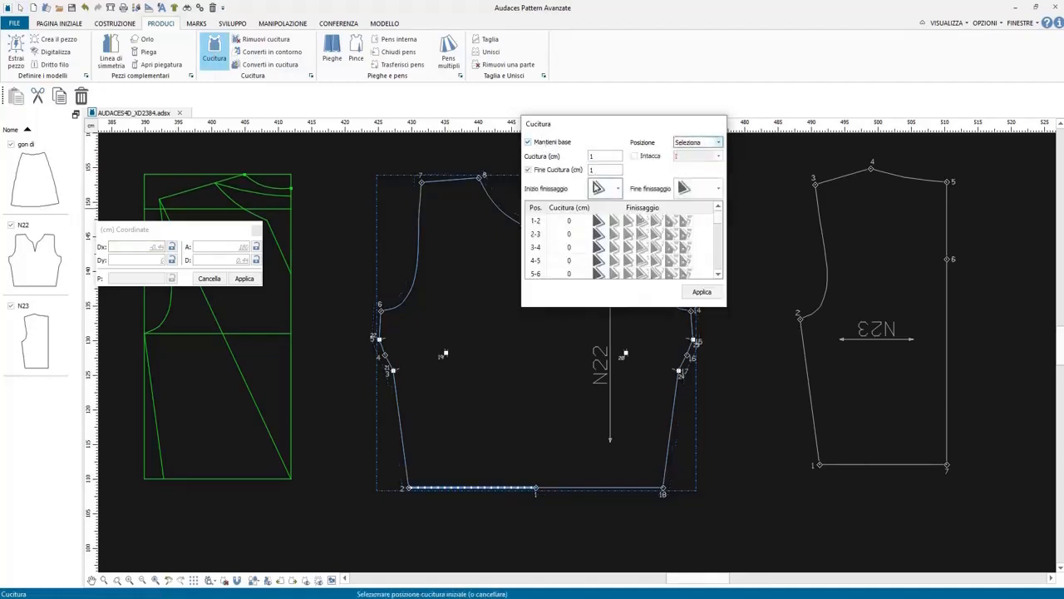
Apply the 1 cm seam allowance along the whole neckline, including the V, and along both armholes.
click(503, 201)
drag(594, 120, 817, 96)
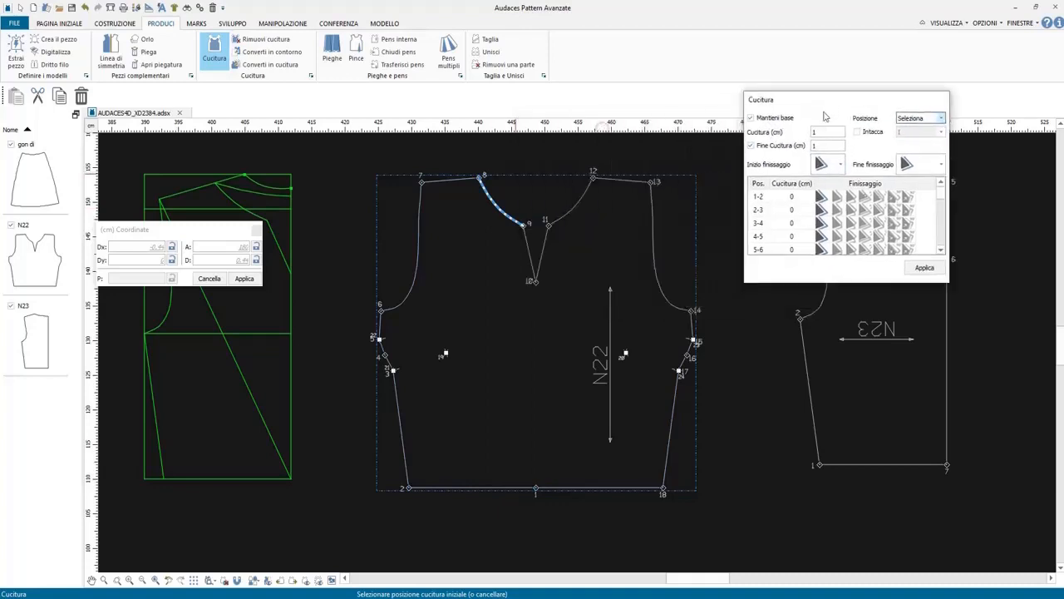
click(517, 215)
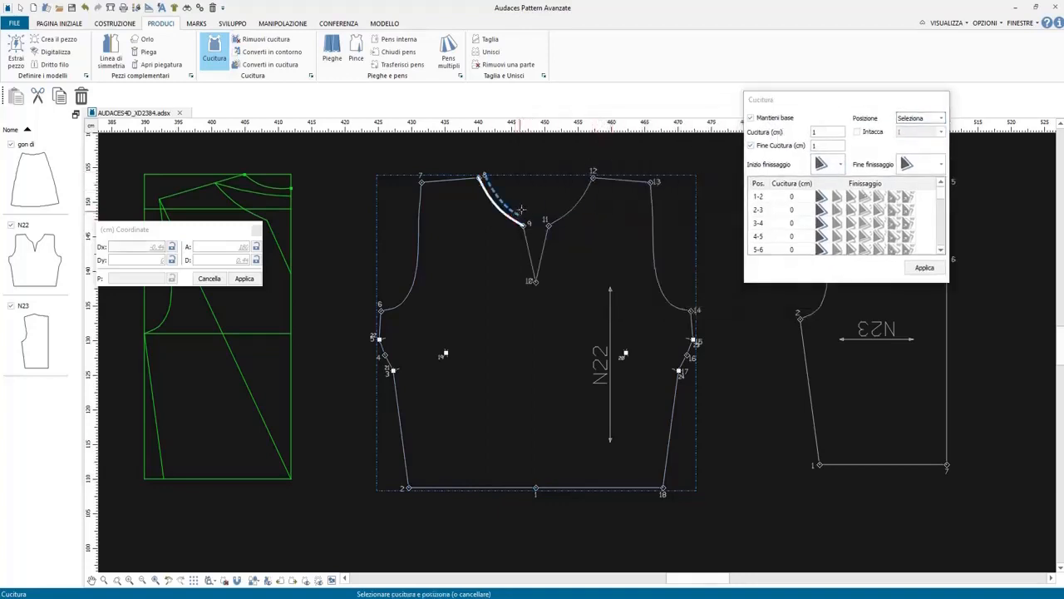
click(559, 211)
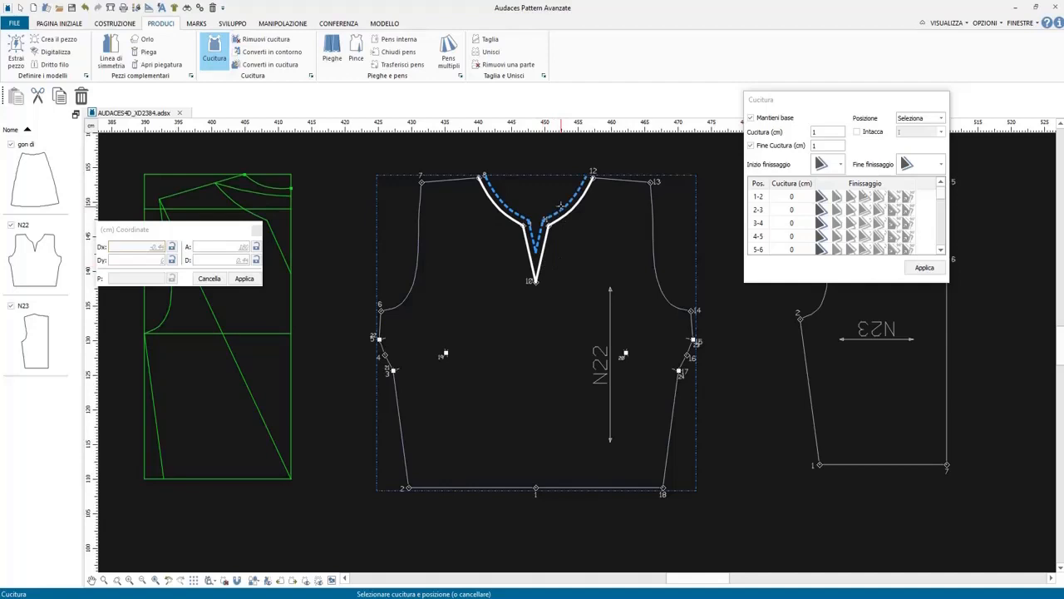
click(657, 223)
click(657, 223)
click(417, 242)
click(414, 241)
Apply the 1 cm seam allowance to the full width of the bodice front's hem.
click(401, 428)
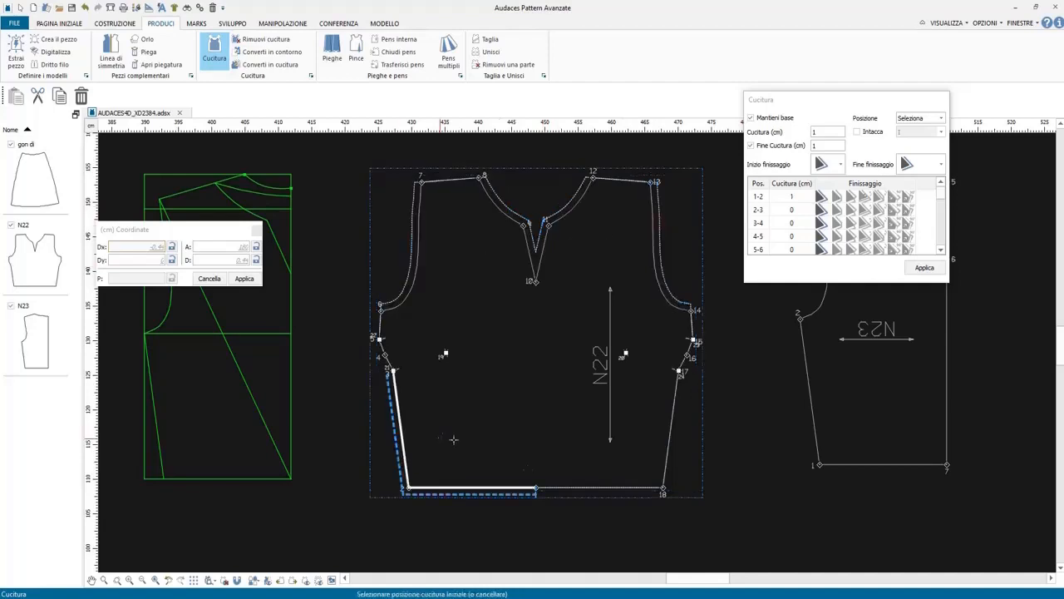
click(445, 437)
click(578, 492)
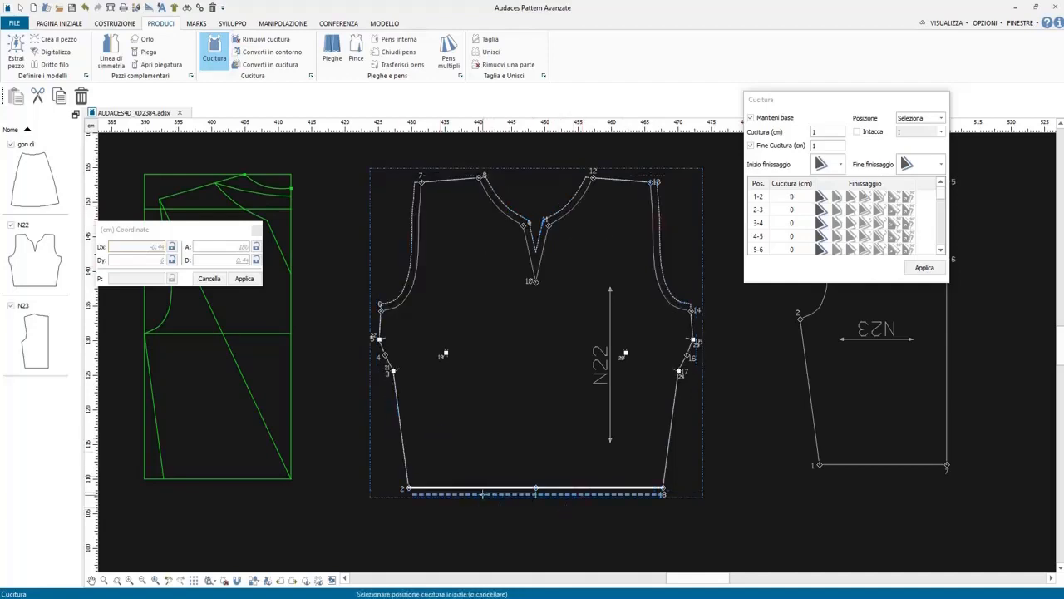
click(482, 494)
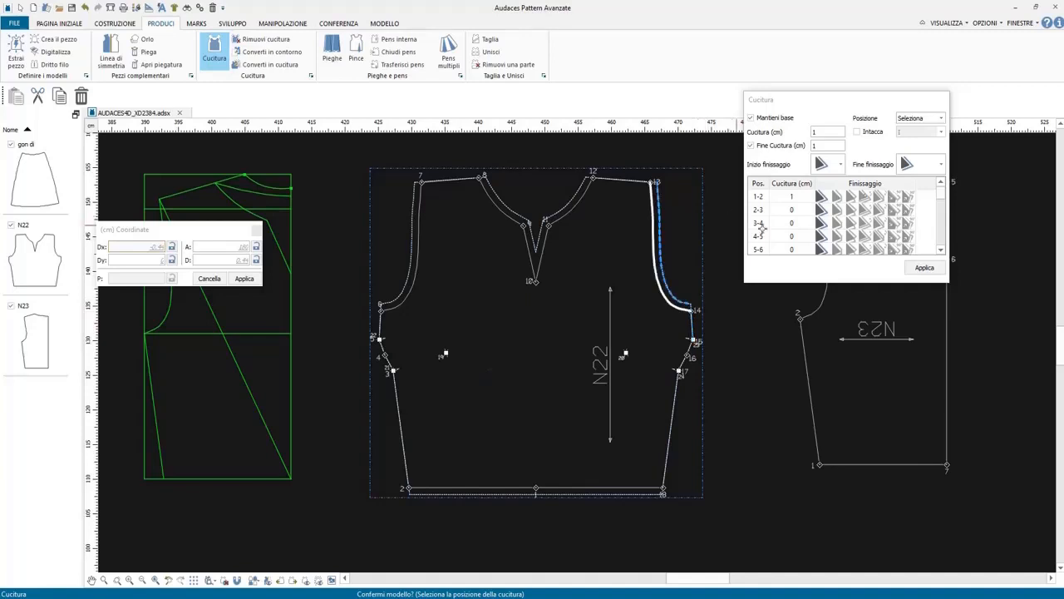
Set the seam allowance to 1.5 cm and apply it to the bodice front's shoulders and both darted side seams.
click(829, 131)
text(.5)
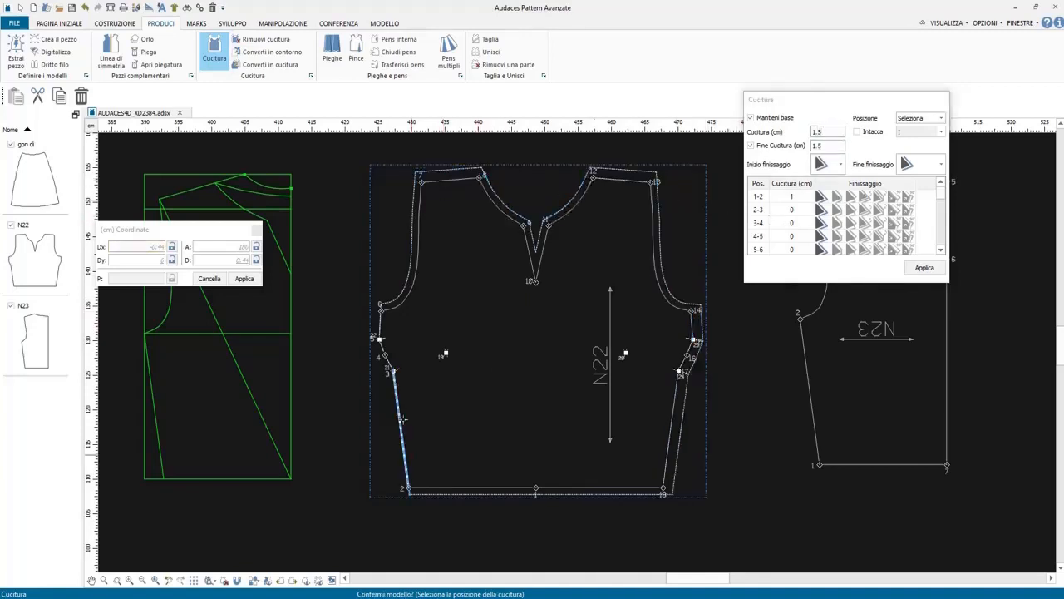
click(402, 423)
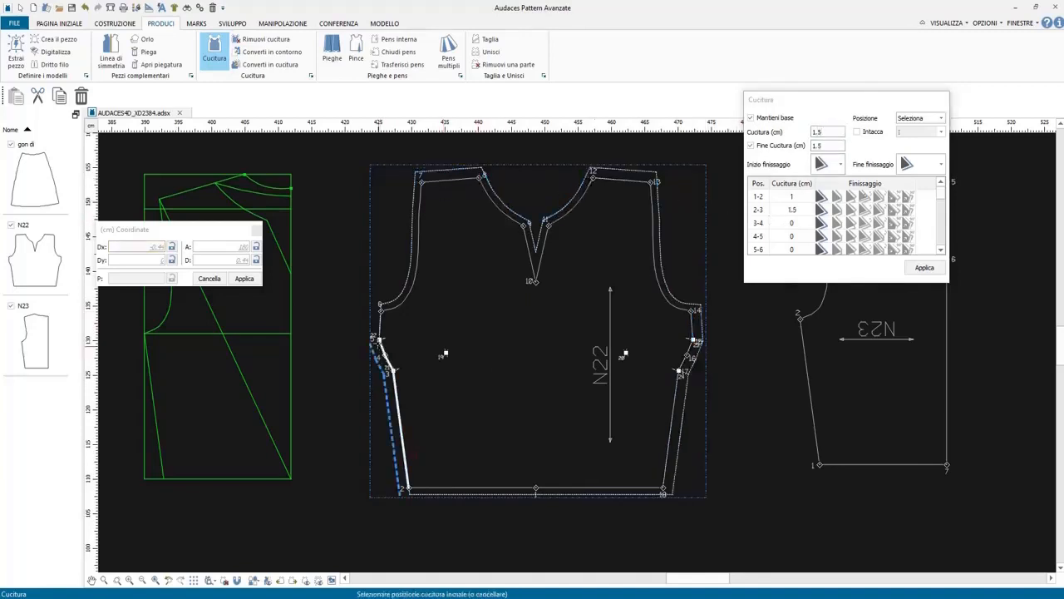
click(400, 329)
key(Escape)
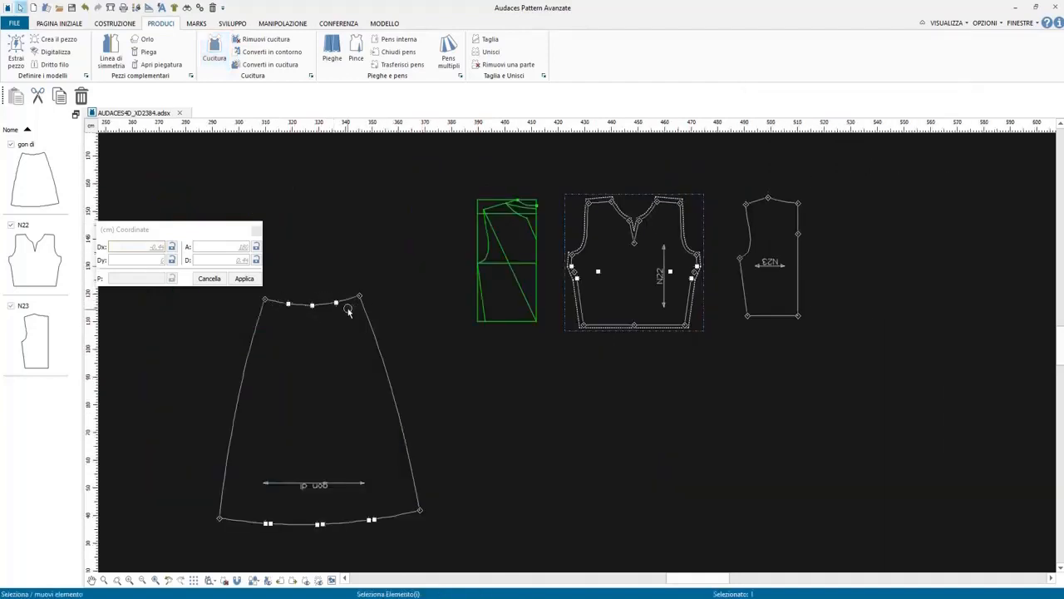
click(346, 304)
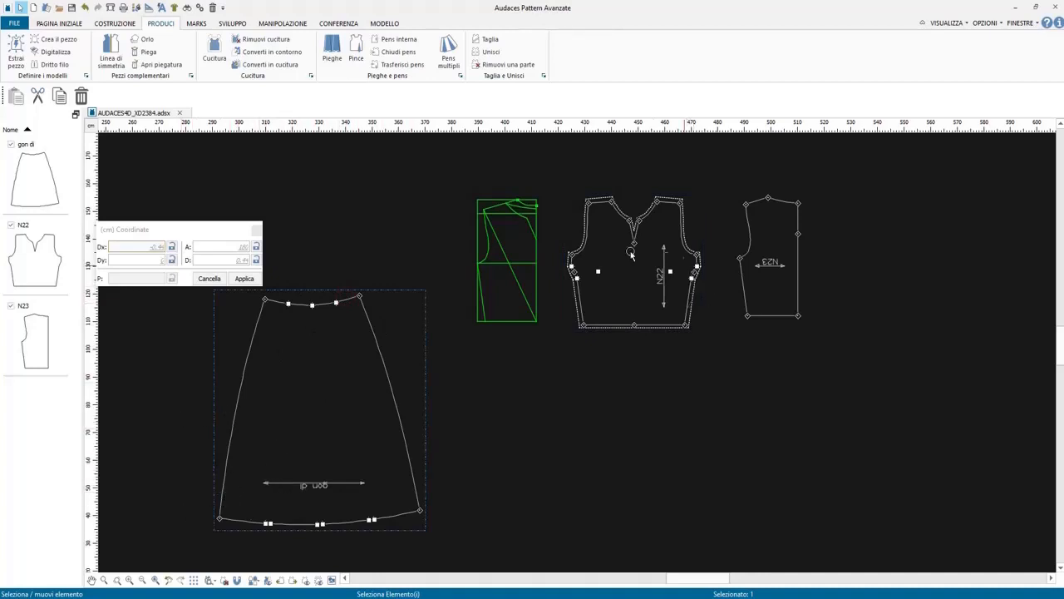
scroll(632, 255, up, 2)
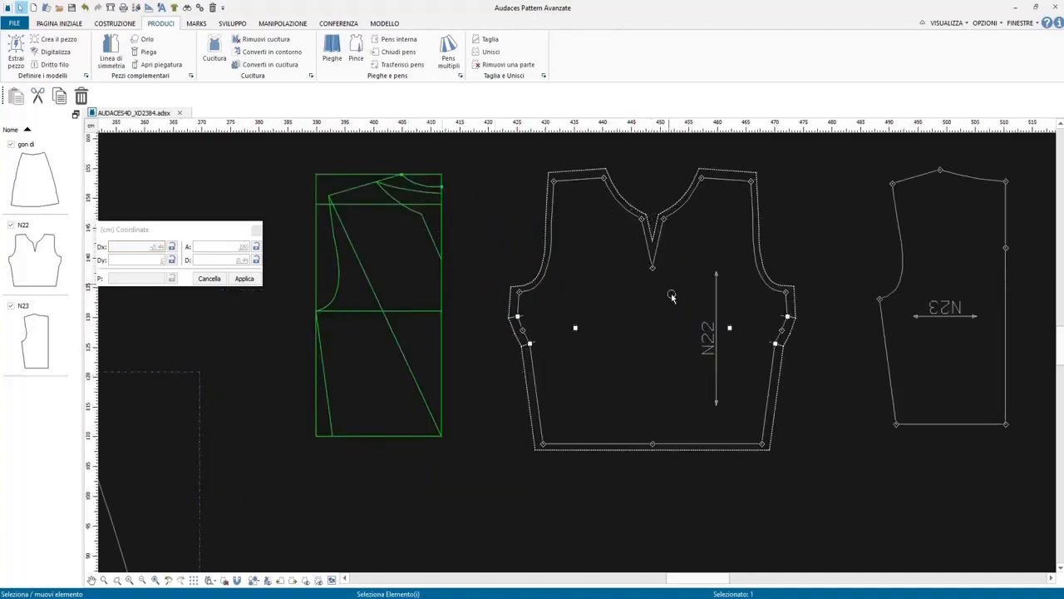
scroll(578, 219, down, 3)
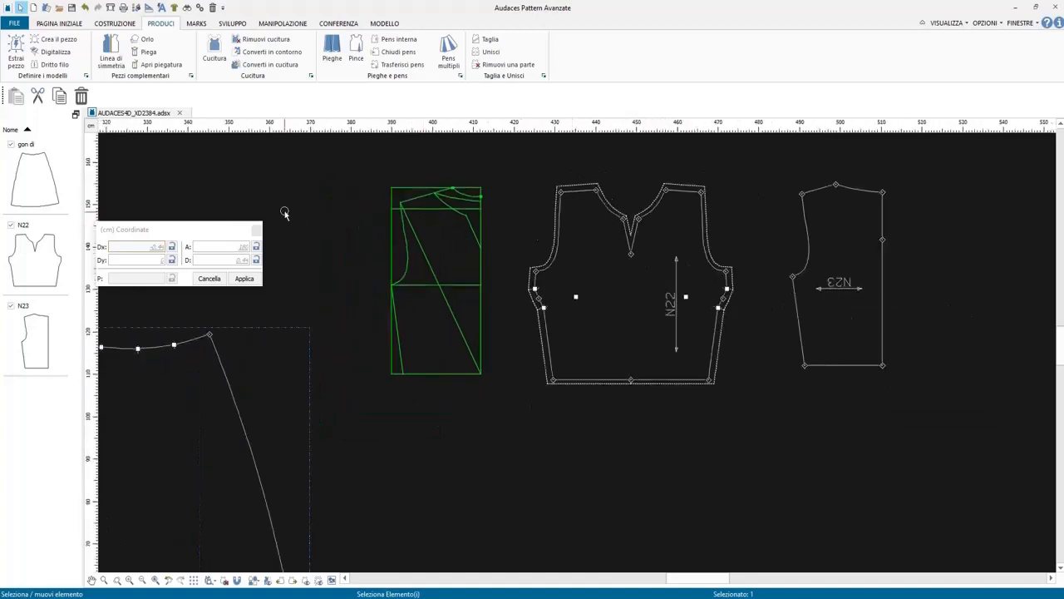
scroll(283, 211, up, 1)
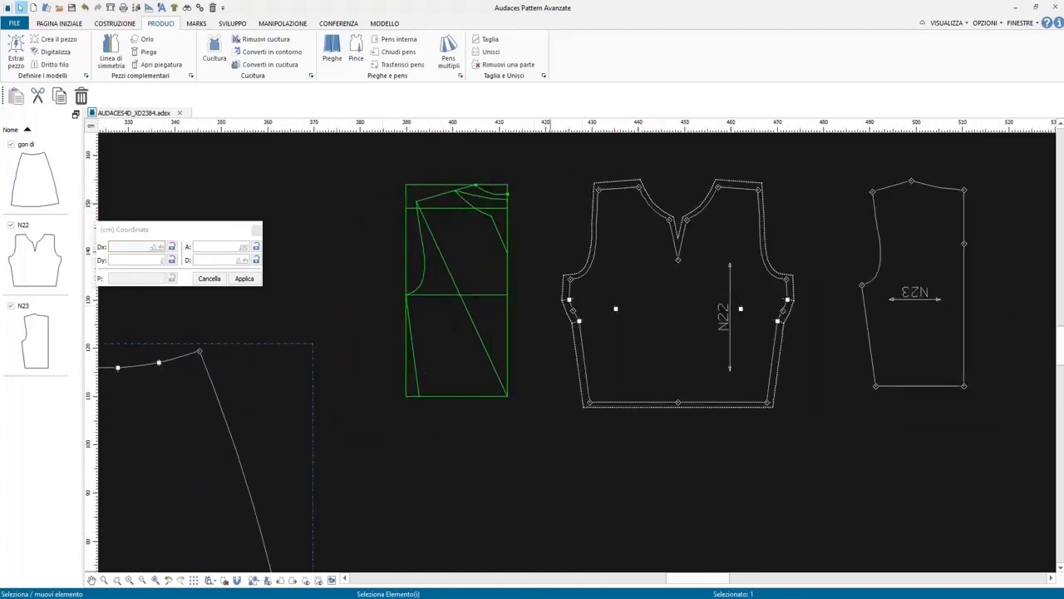
Switch to the Audaces 360 launcher and start Audaces Digiflash.
key(alt+Tab)
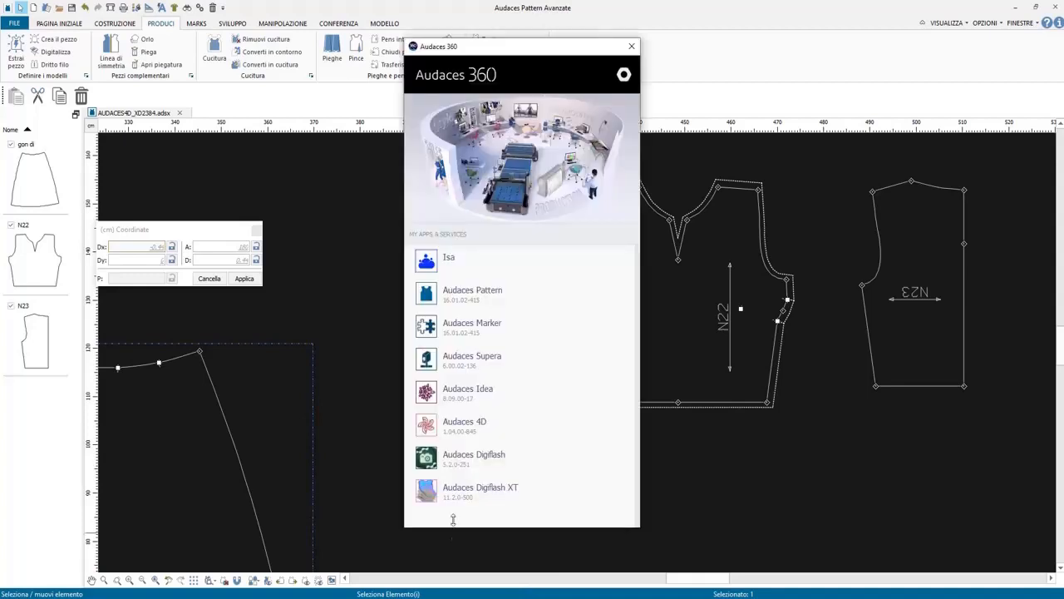
click(483, 460)
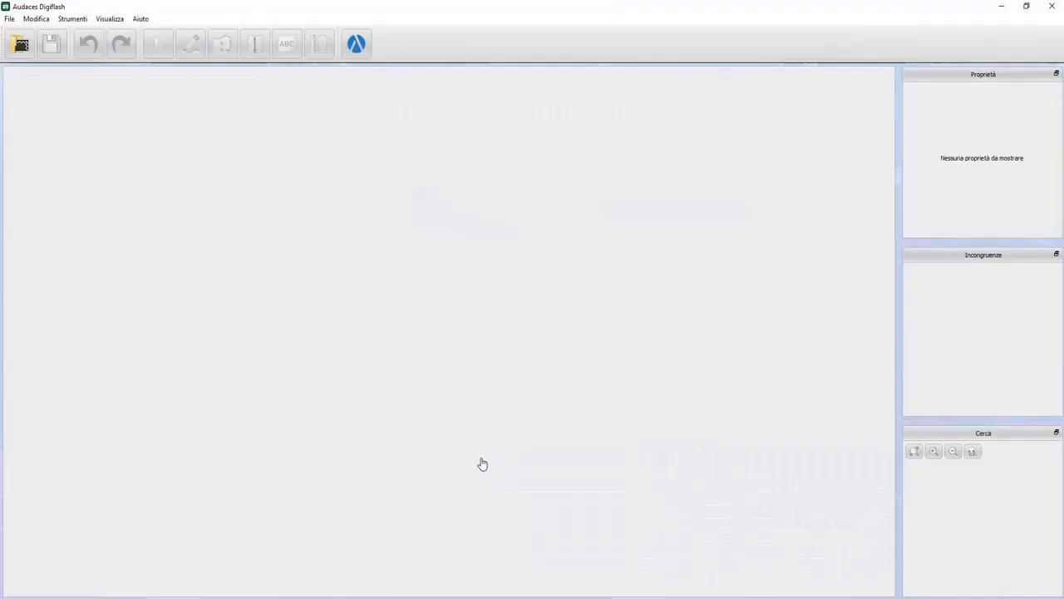
Open the Digi2 example photo of the paper pattern pieces and analyse it.
click(9, 18)
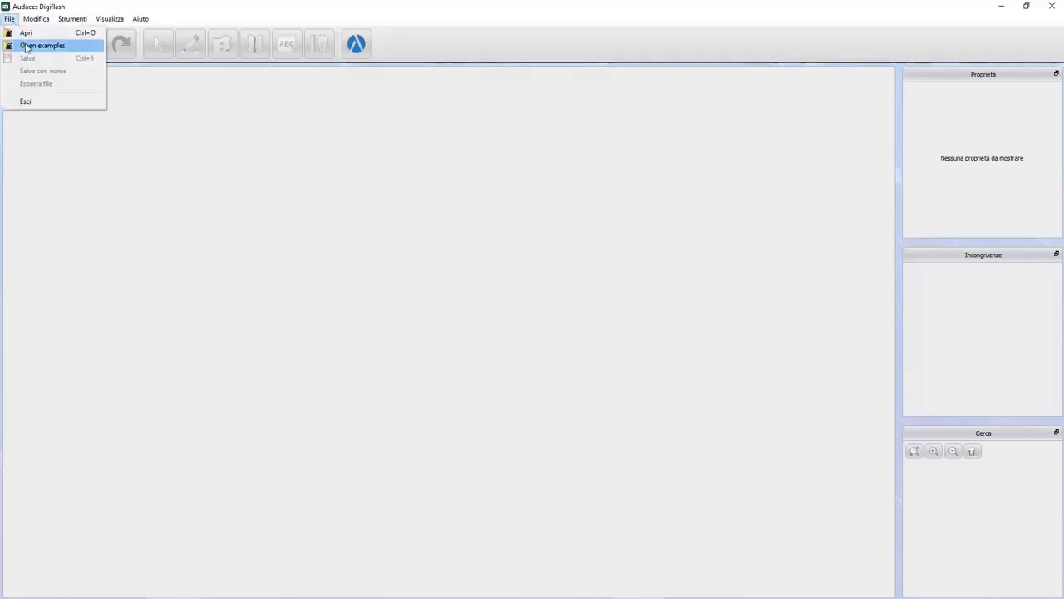
click(26, 47)
click(451, 312)
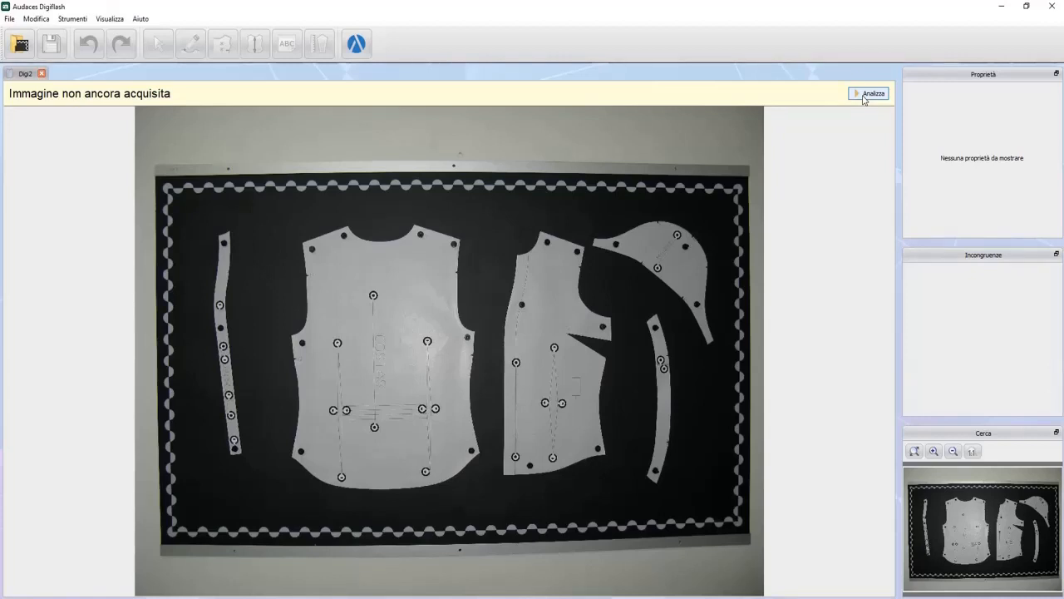
click(868, 94)
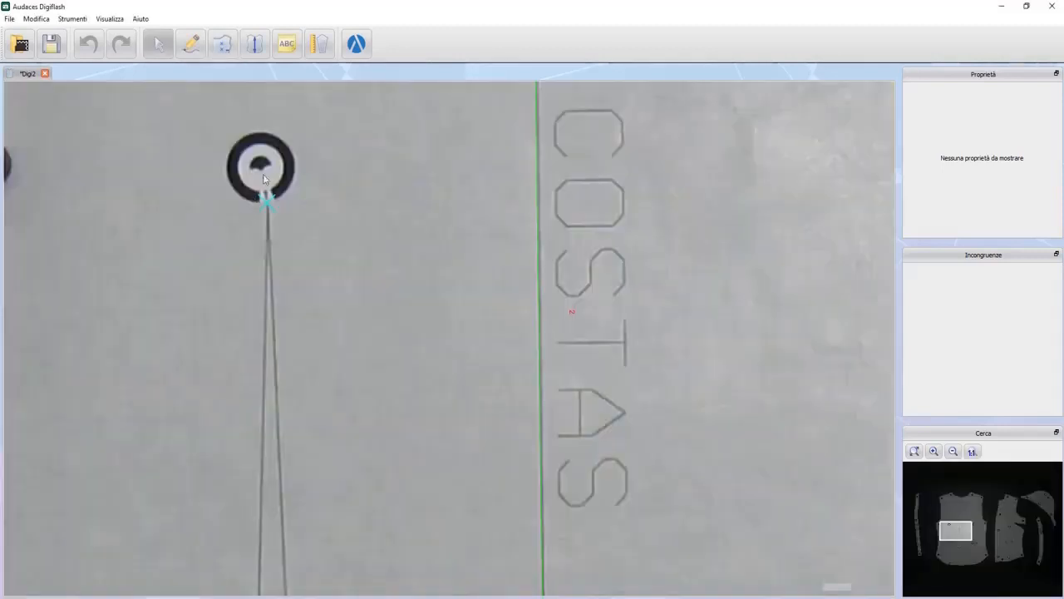
Examine the detected outlines, internal dart marks, grainlines and side notches on the COSTAS back piece and the pieces around it.
scroll(256, 204, down, 5)
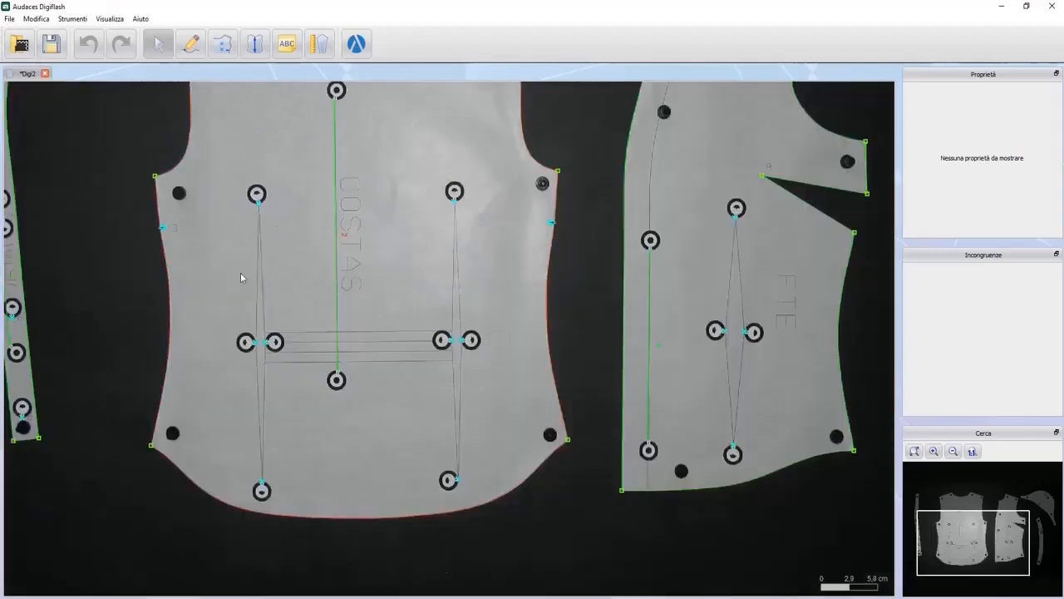
scroll(250, 349, up, 1)
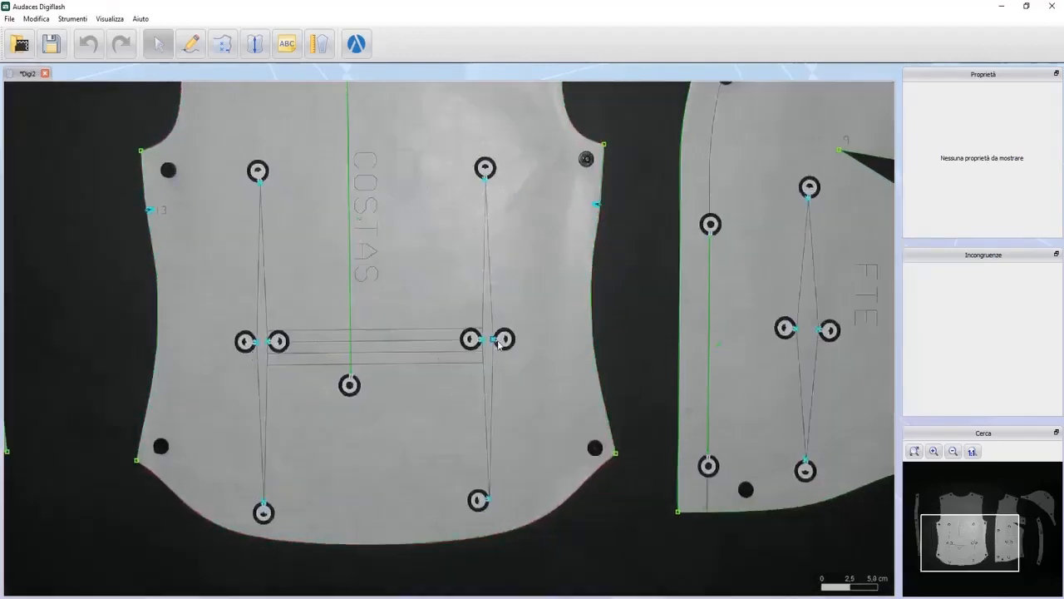
scroll(491, 344, down, 2)
scroll(490, 343, down, 1)
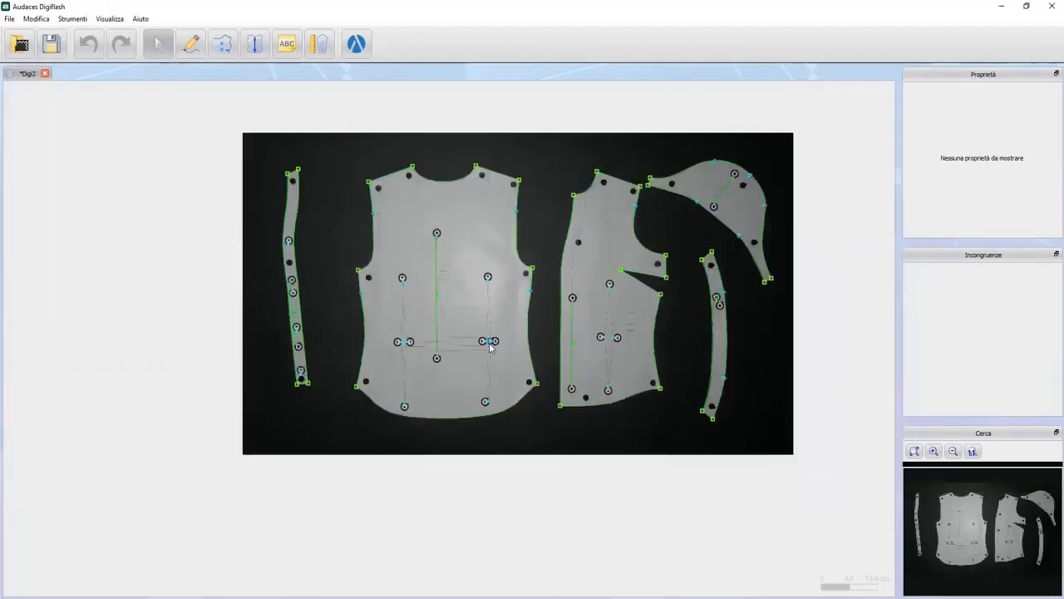
scroll(470, 291, up, 6)
scroll(620, 335, down, 3)
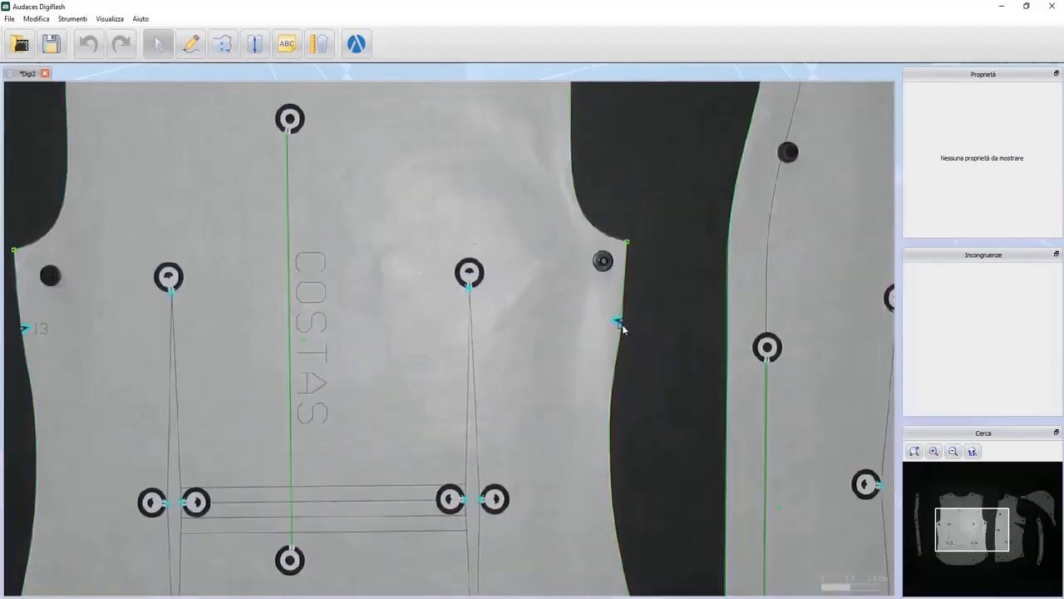
scroll(620, 326, up, 3)
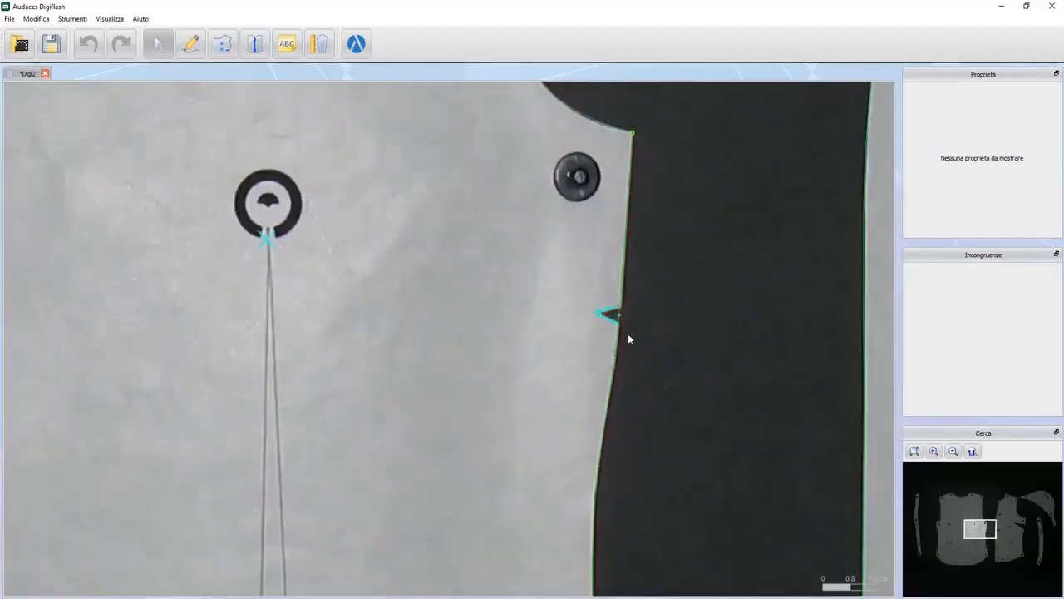
scroll(382, 335, down, 8)
scroll(307, 319, up, 2)
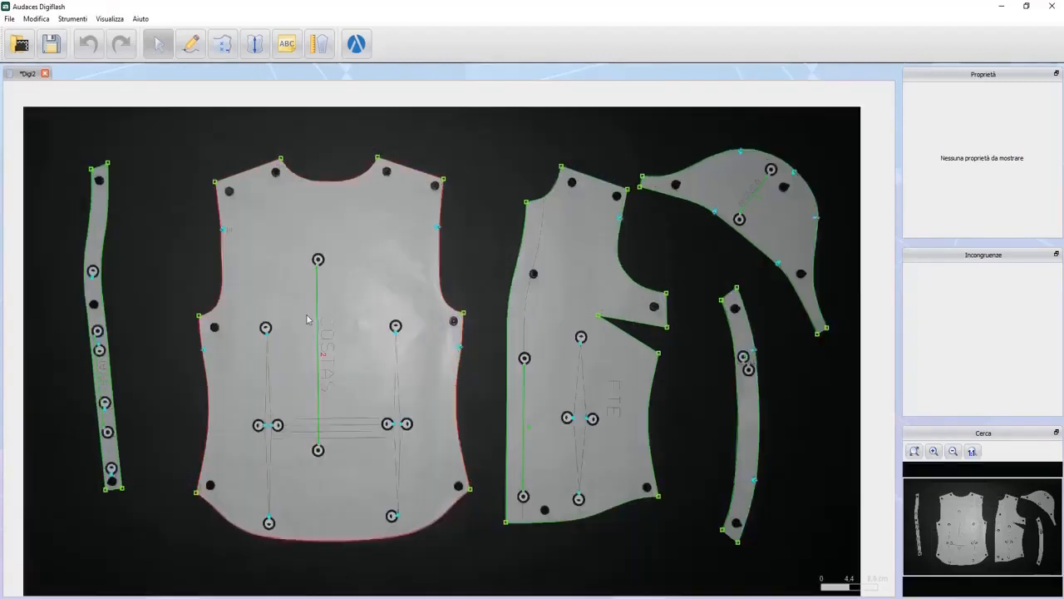
Save the digitized Digi2 pieces as an Audaces file and open it in Audaces Pattern.
click(11, 19)
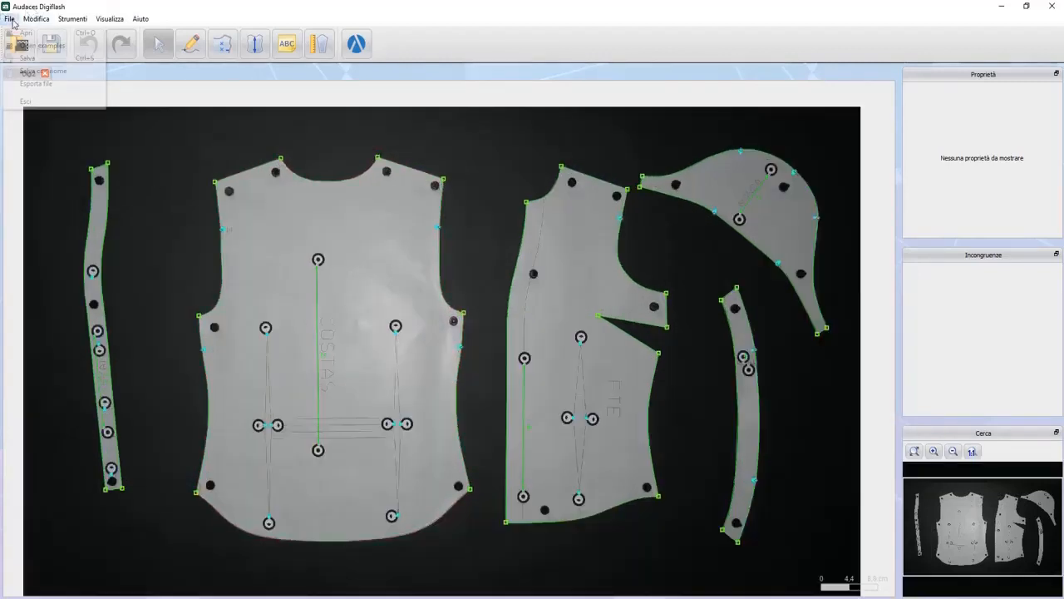
click(22, 73)
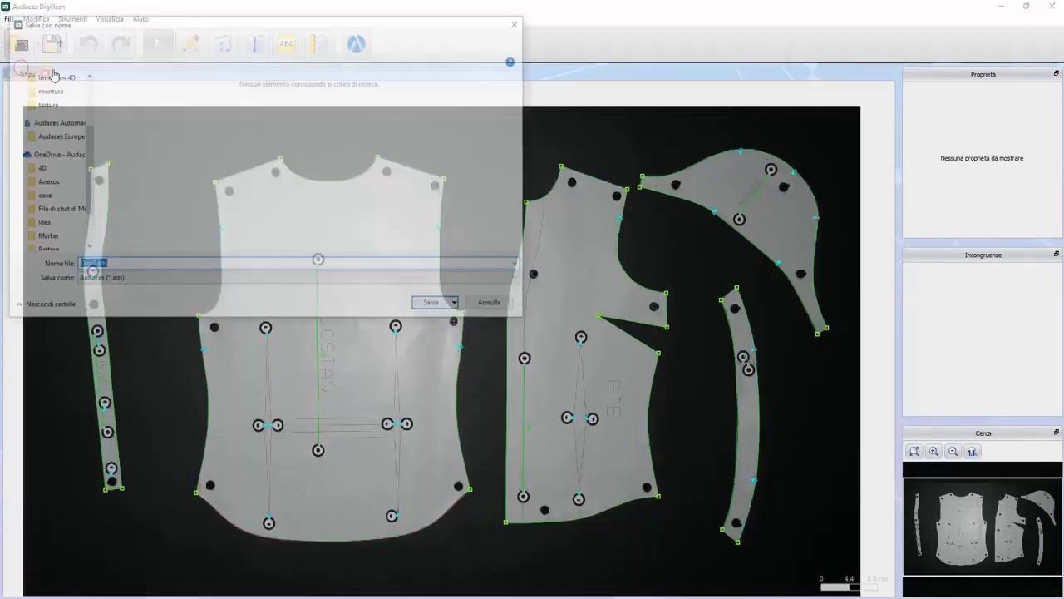
click(50, 98)
click(433, 305)
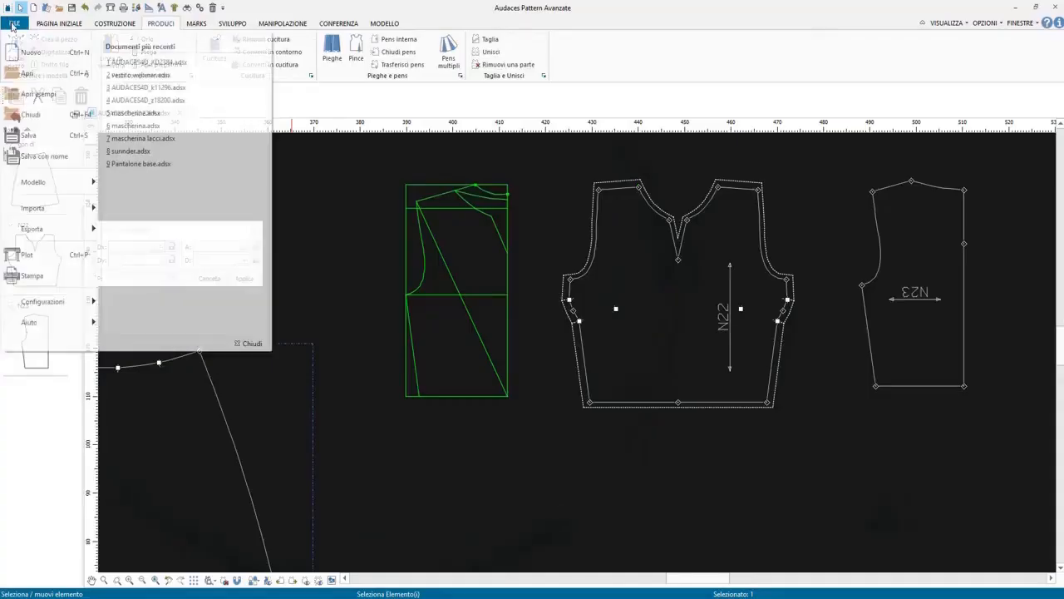
click(18, 83)
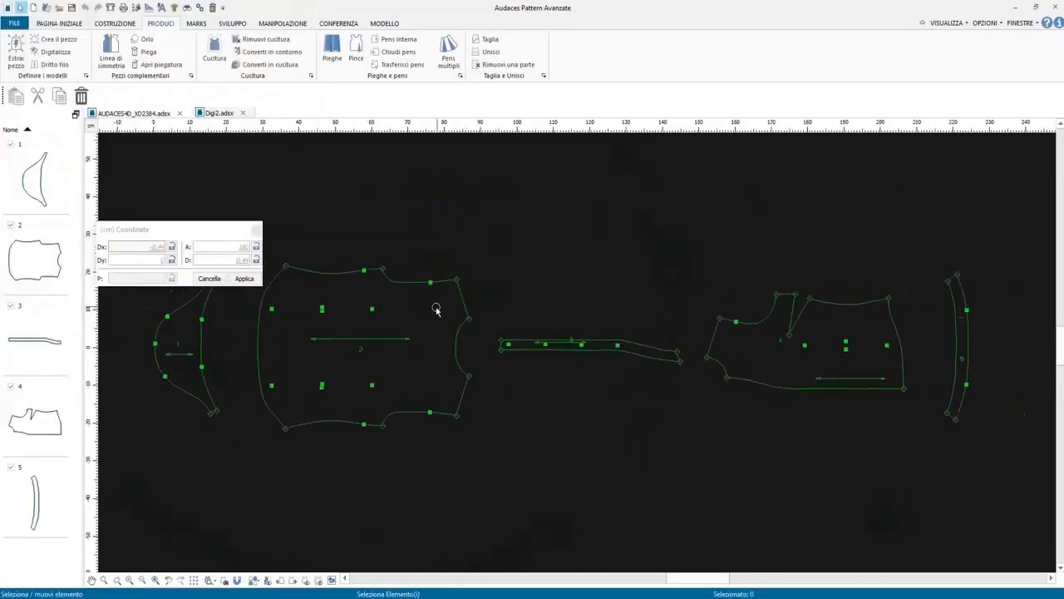
Examine the five imported Digi2 pieces, checking their contours, notches, internal points and grainlines.
scroll(435, 307, down, 2)
scroll(750, 345, up, 6)
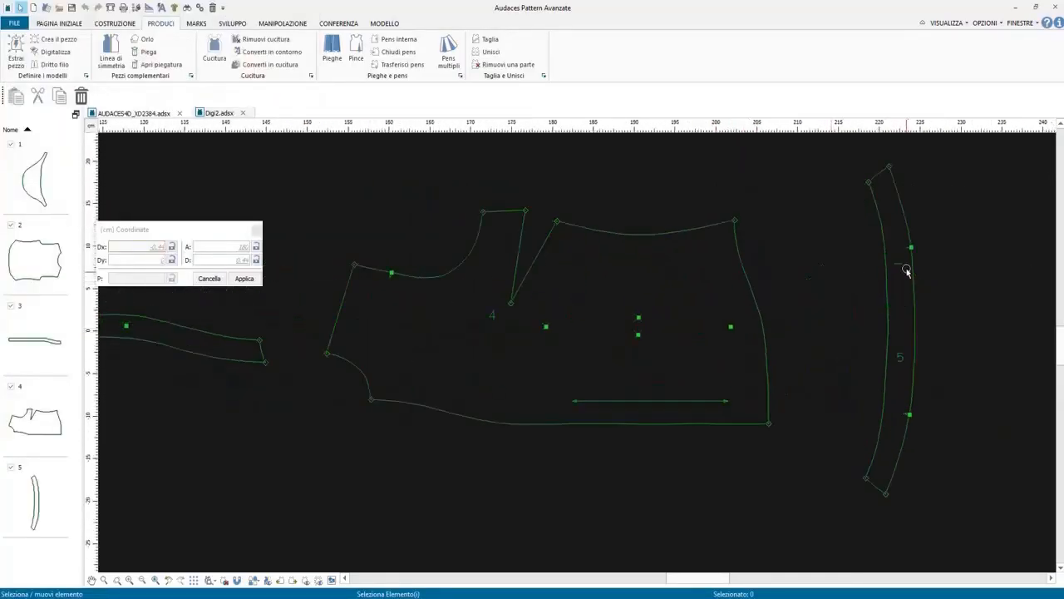
scroll(285, 273, down, 5)
scroll(278, 296, up, 3)
scroll(278, 296, up, 2)
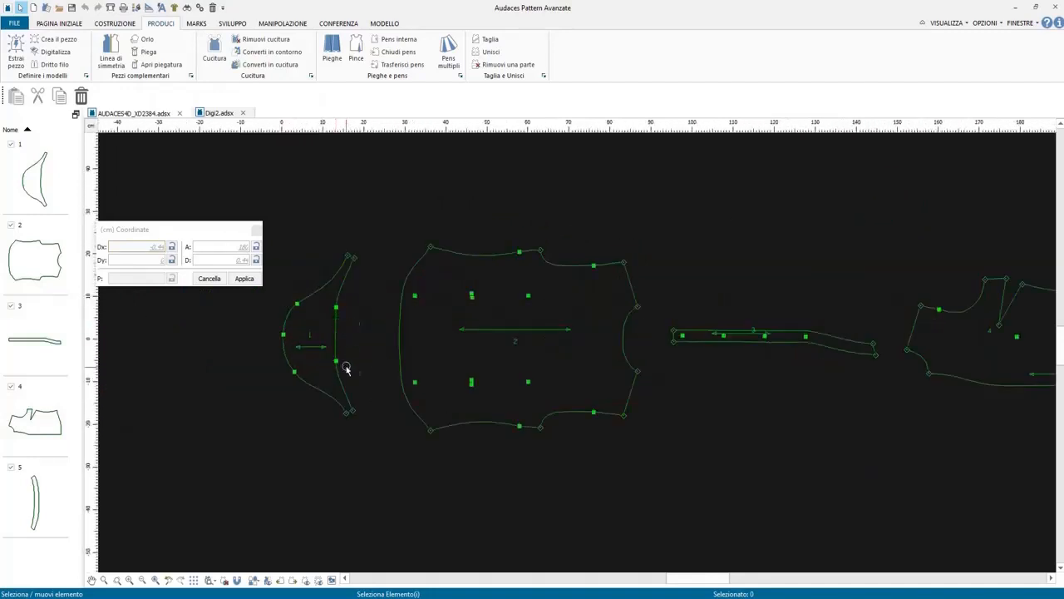
scroll(364, 346, down, 1)
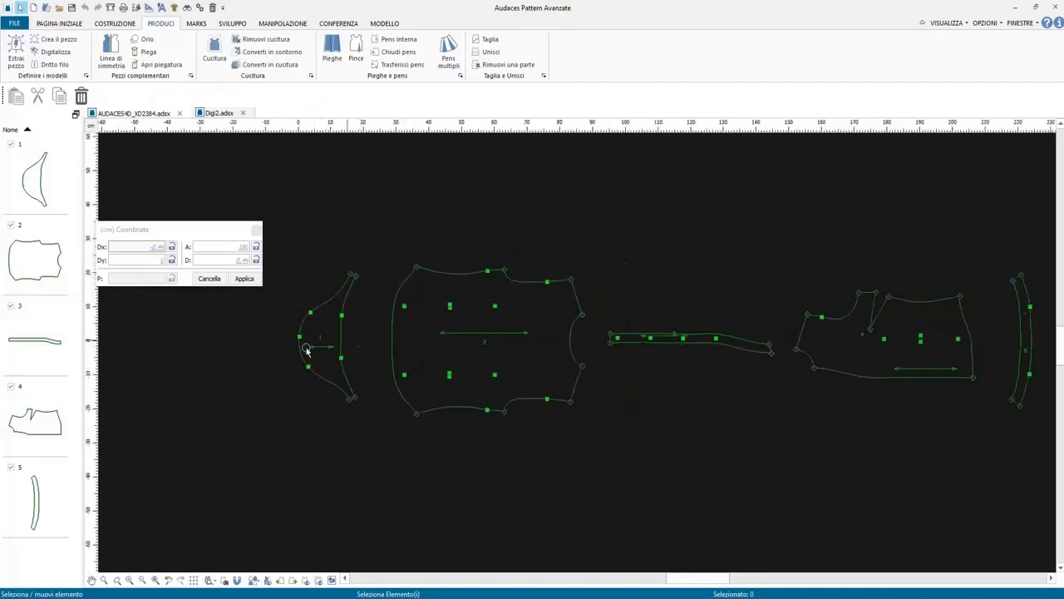
scroll(519, 325, up, 1)
scroll(422, 322, down, 1)
scroll(422, 323, down, 1)
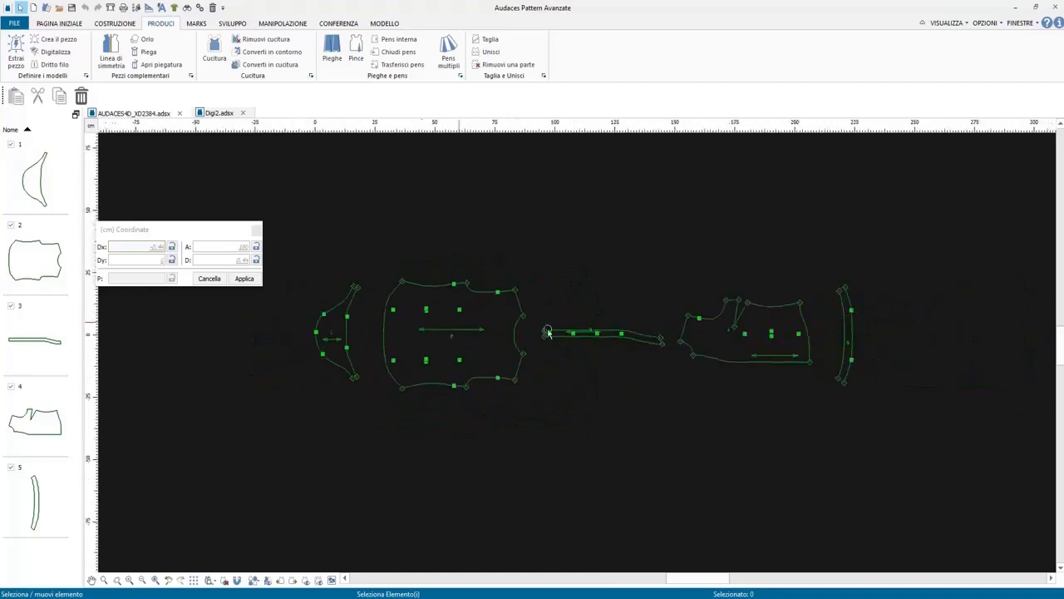
scroll(829, 328, up, 1)
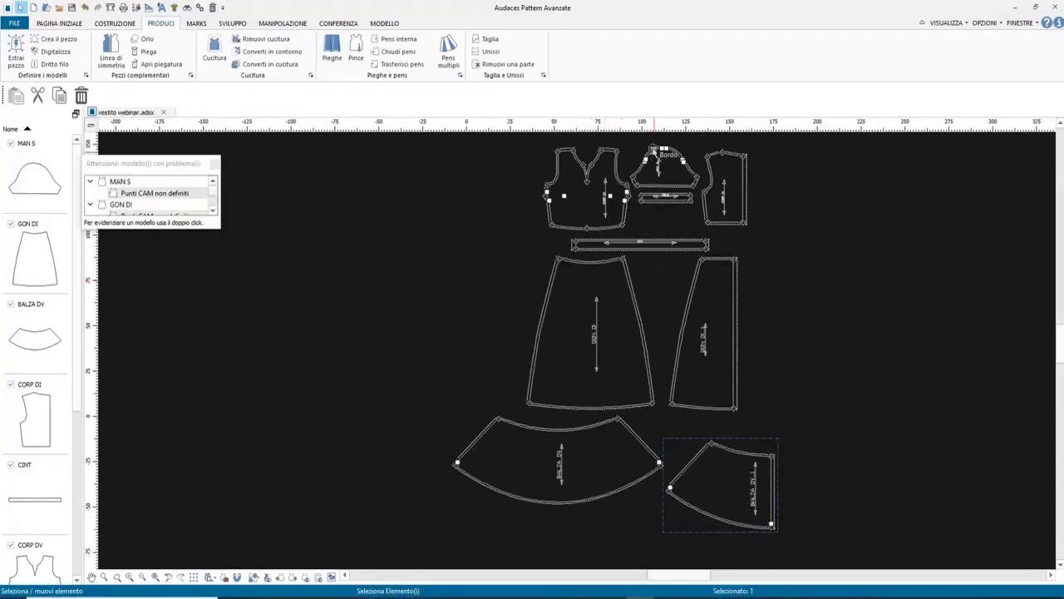
Start table grading in vestito webinar.adsx, agree to choose sizes, and add two sizes above the base and one below.
scroll(626, 142, up, 3)
scroll(247, 286, up, 1)
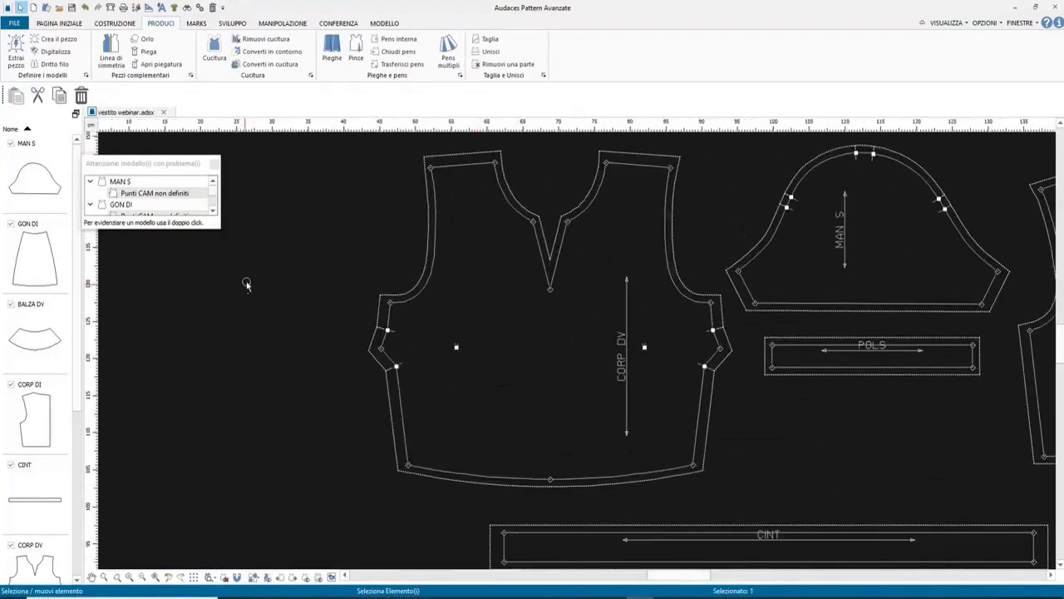
click(239, 24)
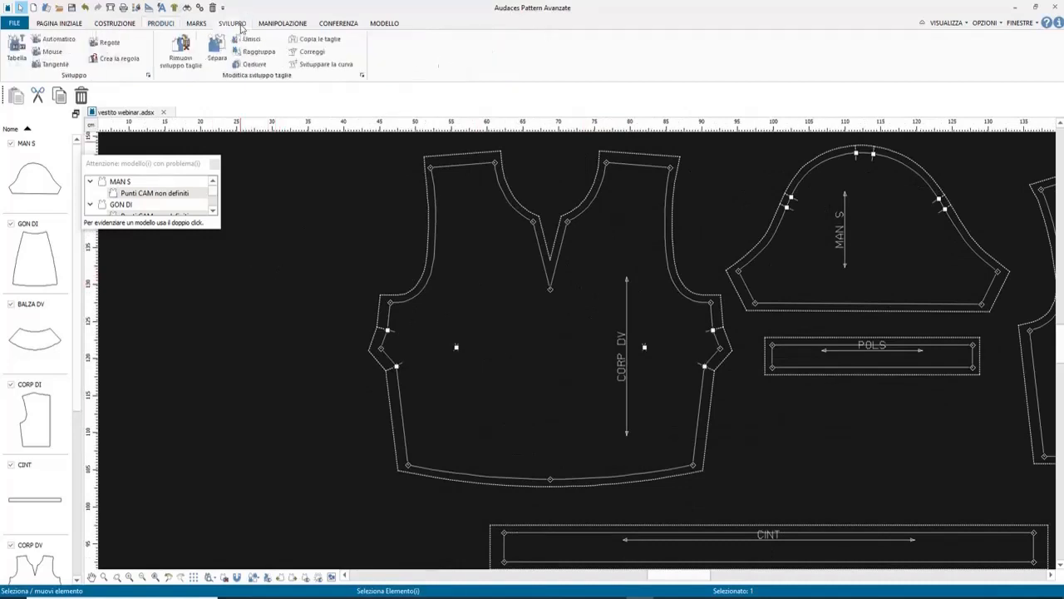
click(15, 52)
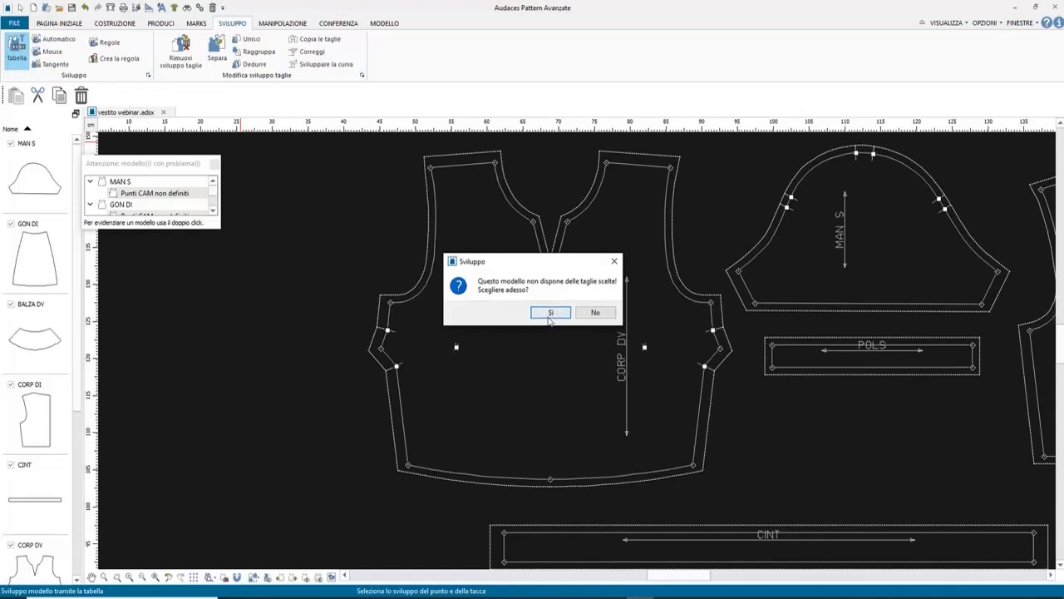
click(550, 313)
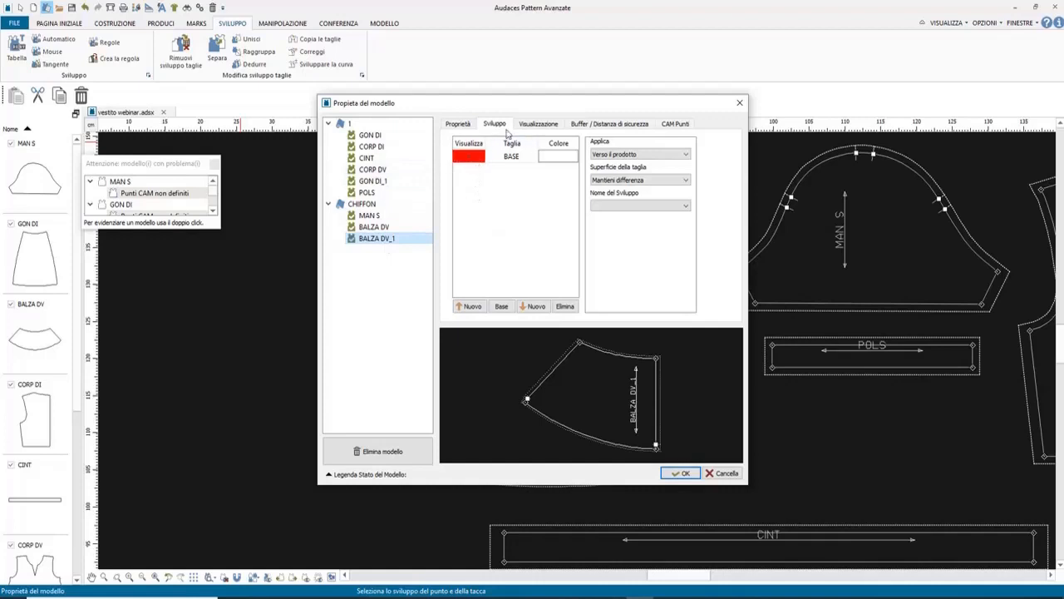
double_click(469, 306)
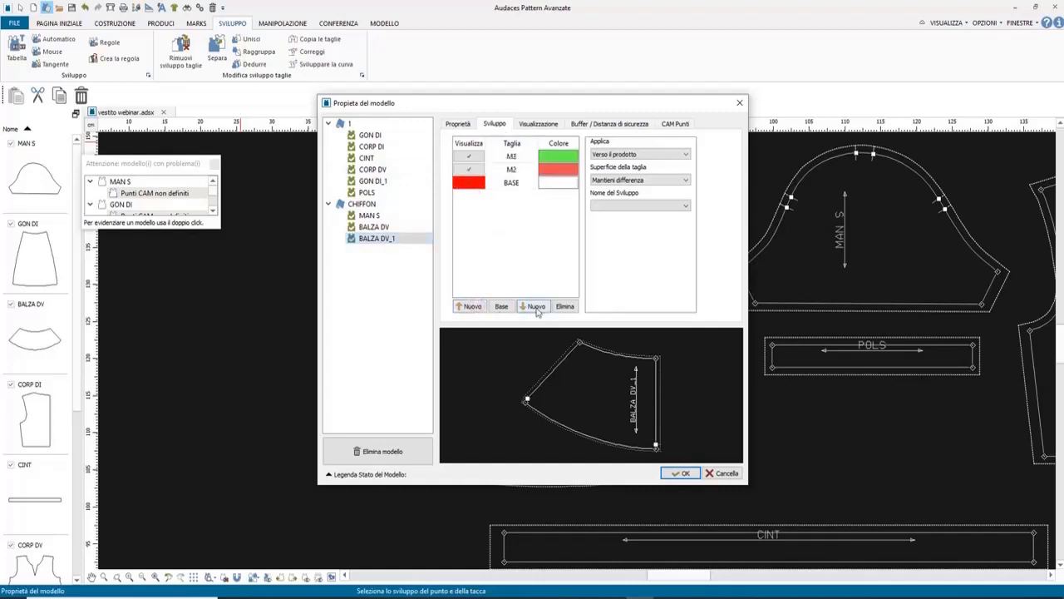
click(533, 306)
Name the sizes 40, 42, 44 for the base and 46, and confirm the model properties.
click(516, 157)
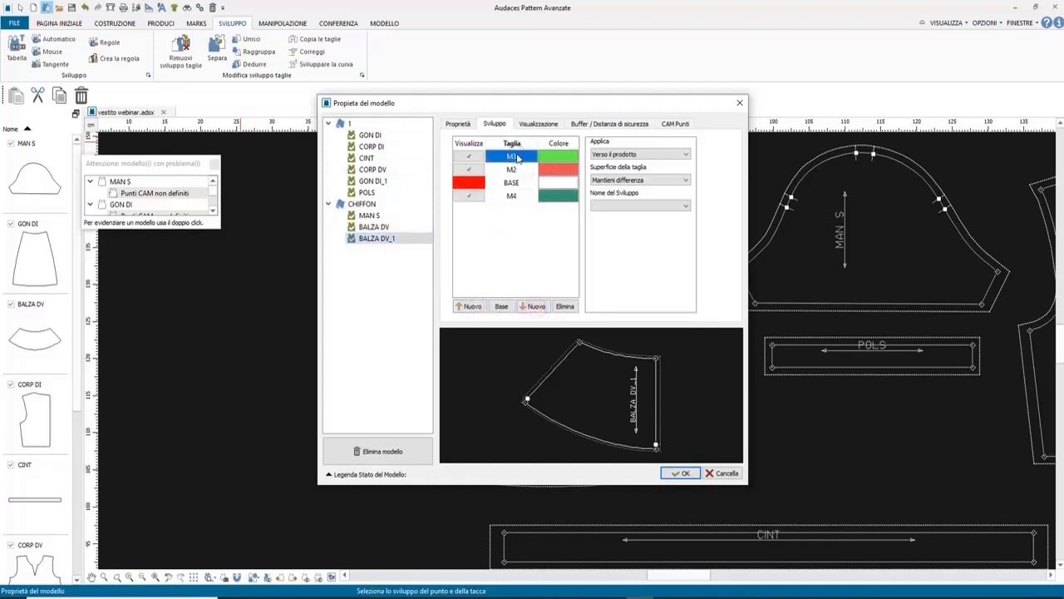
text(40)
click(522, 170)
text(42)
click(522, 184)
text(4)
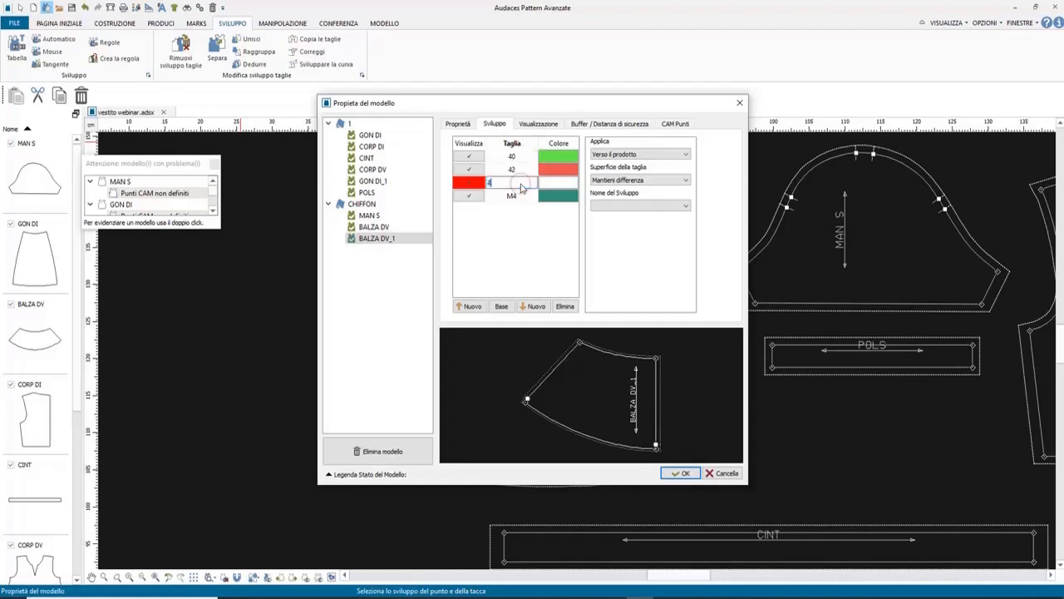
text(4)
click(521, 197)
text(46)
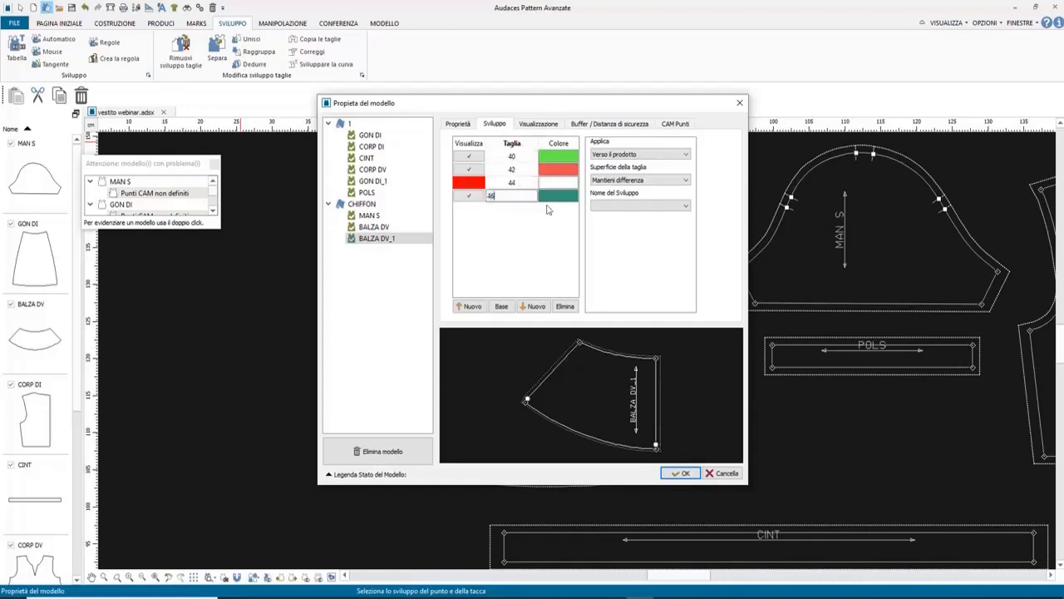
click(681, 473)
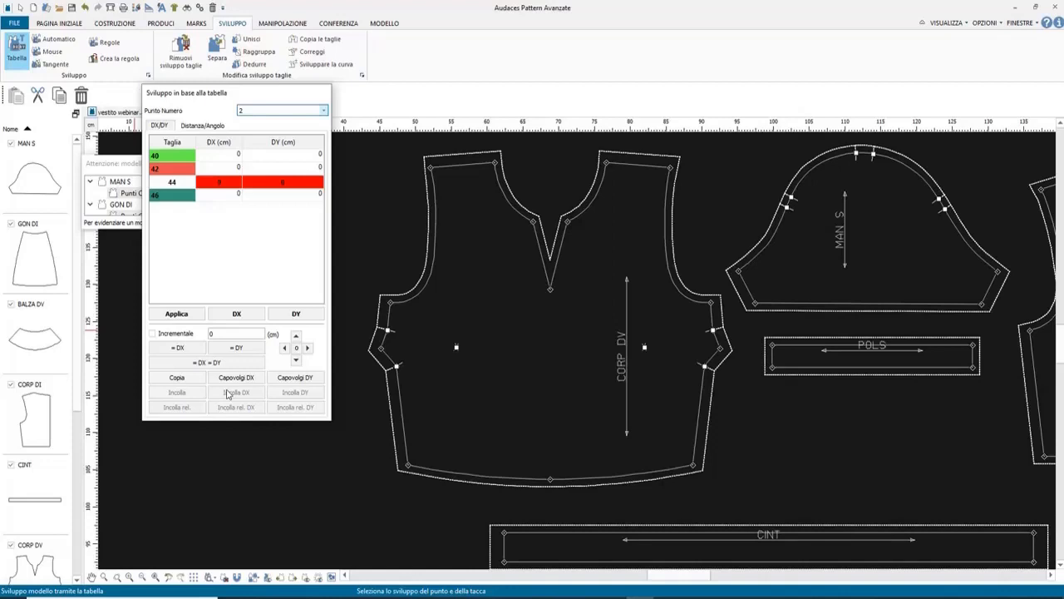
Apply a 1 cm DX grading step to the underarm, dart and hem-corner points on both side seams of CORP DV.
click(221, 333)
right_click(537, 223)
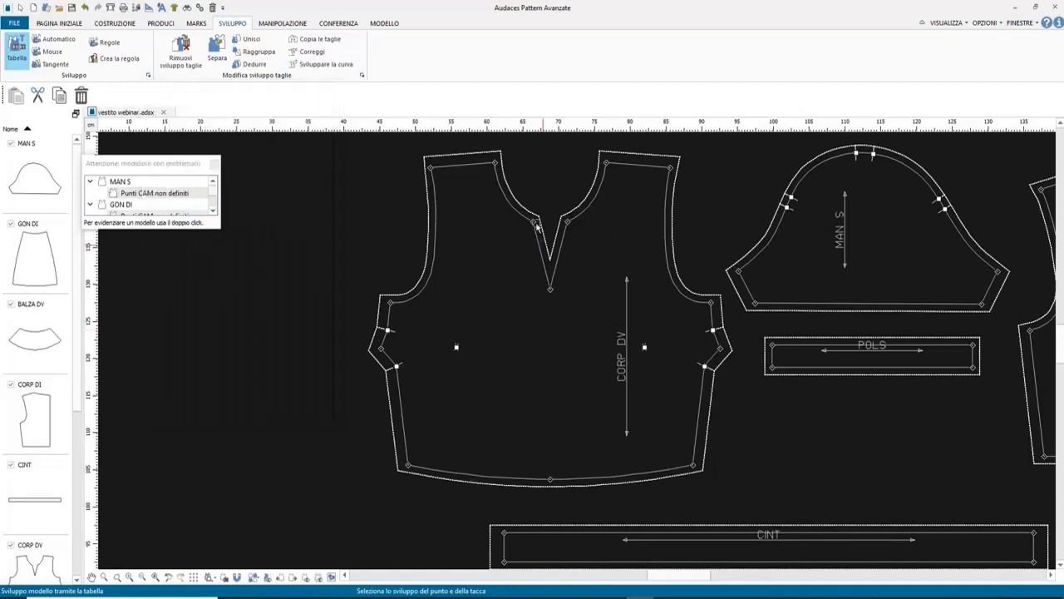
click(15, 54)
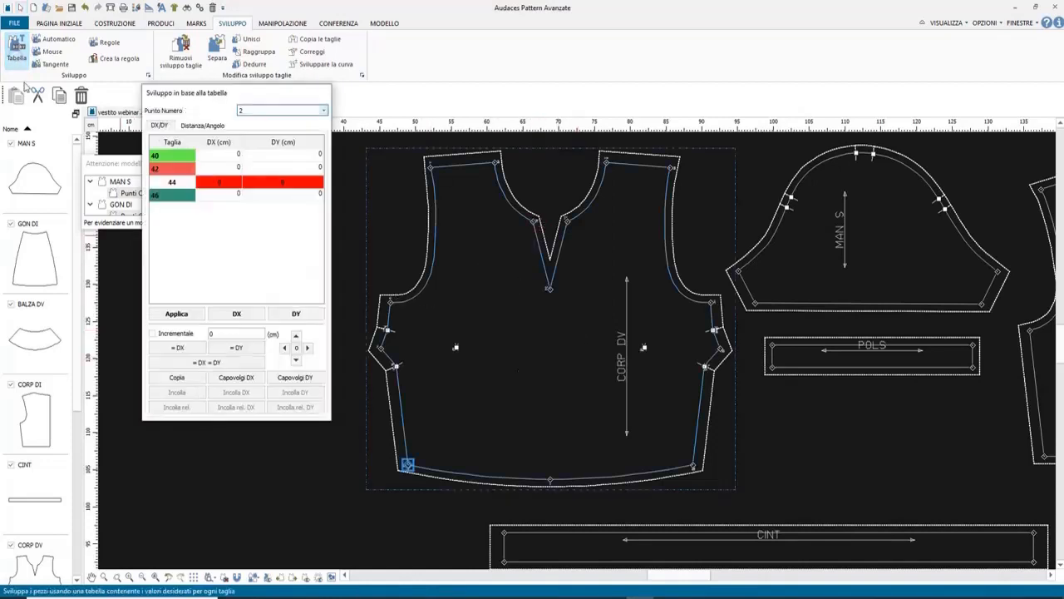
click(710, 301)
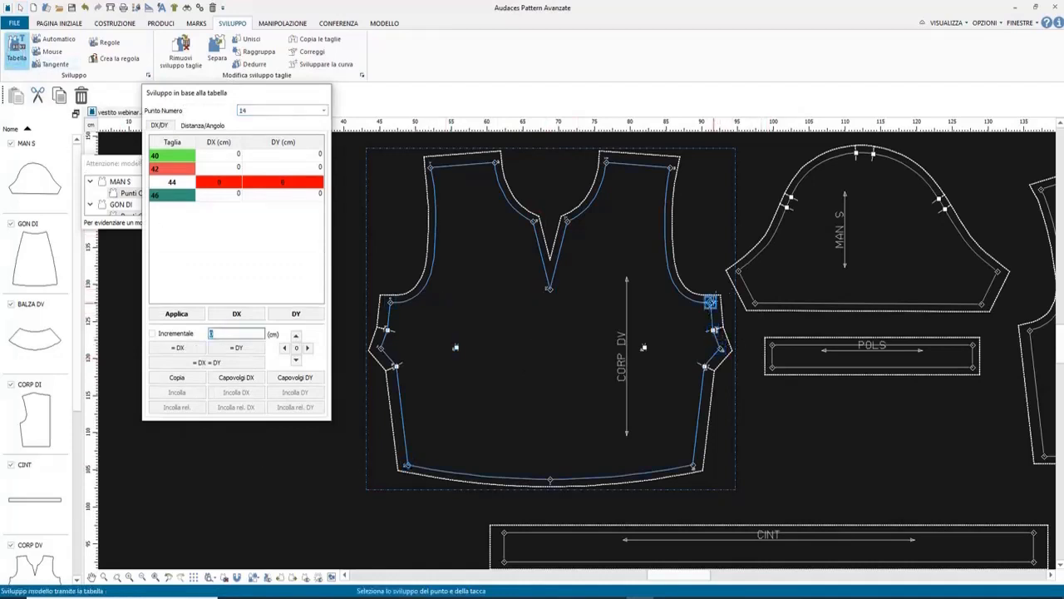
click(712, 330)
click(720, 348)
click(705, 366)
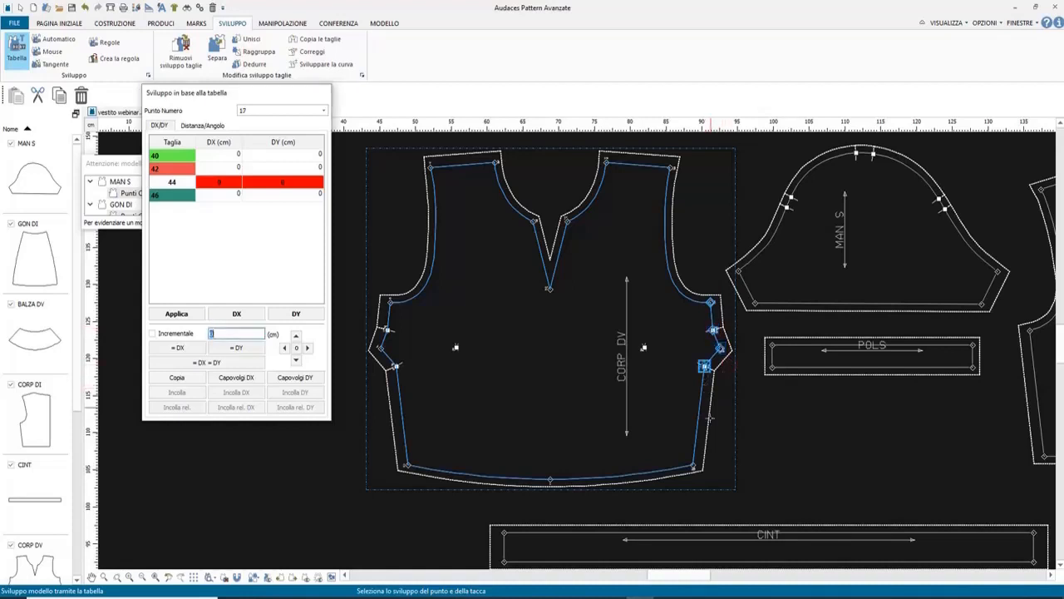
click(705, 461)
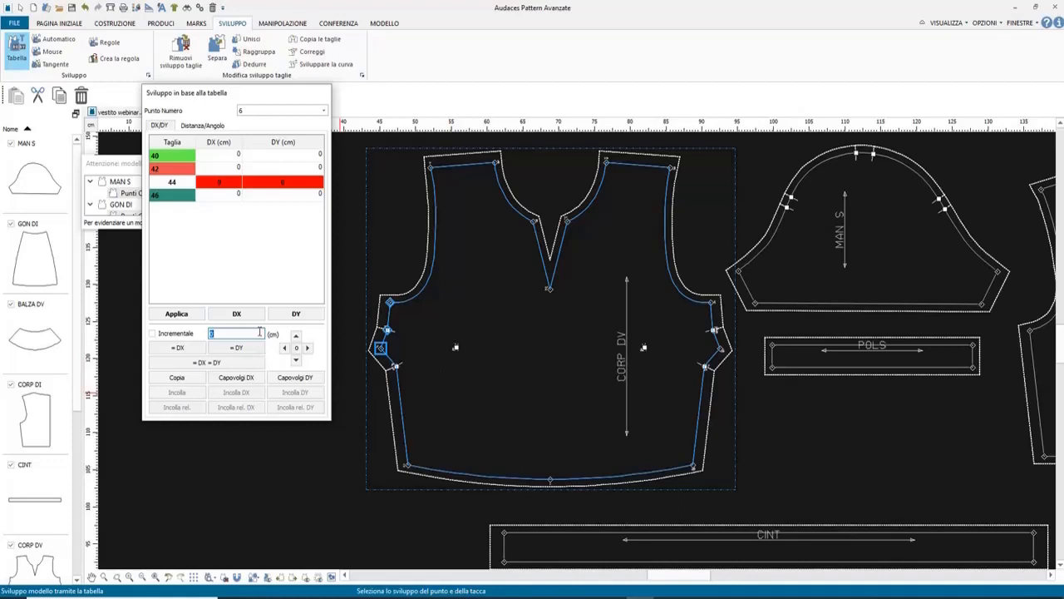
click(396, 366)
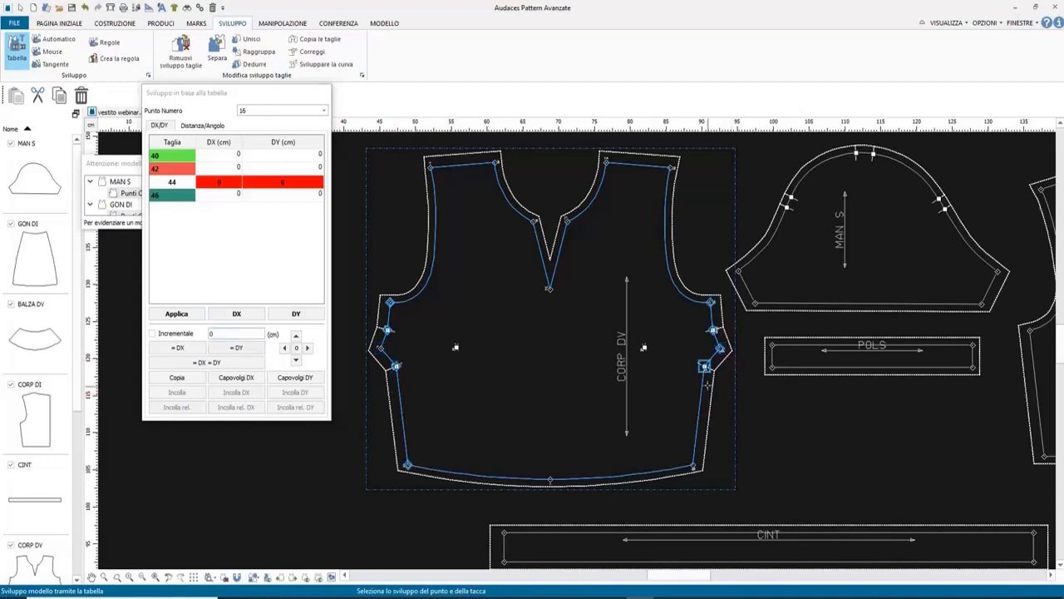
click(695, 465)
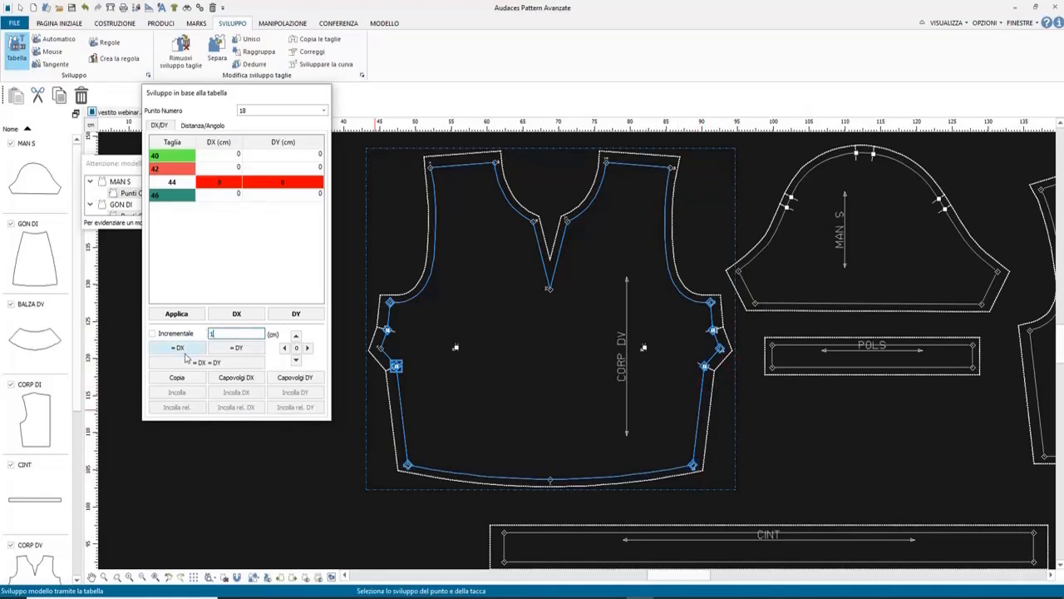
click(188, 352)
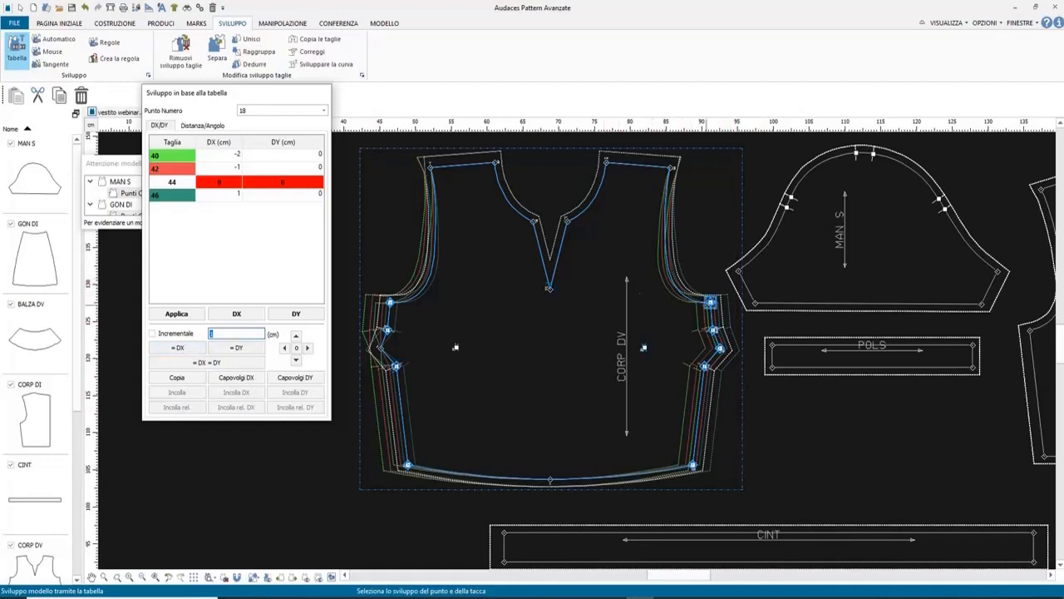
Invert the DX grading of the underarm, dart and hem-corner points along the left side seam of CORP DV.
click(390, 299)
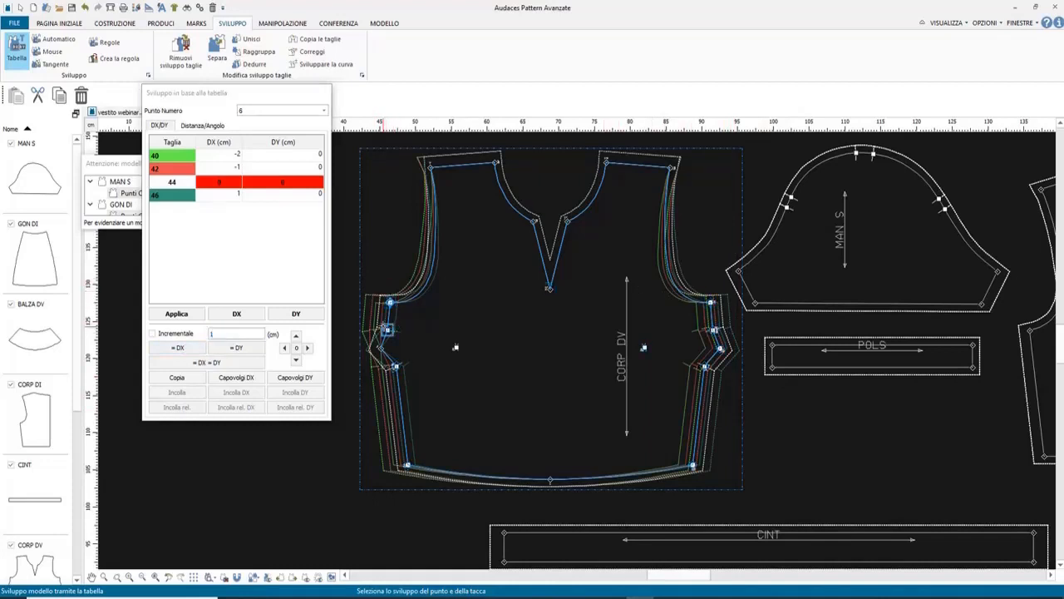
click(380, 348)
click(396, 366)
click(407, 465)
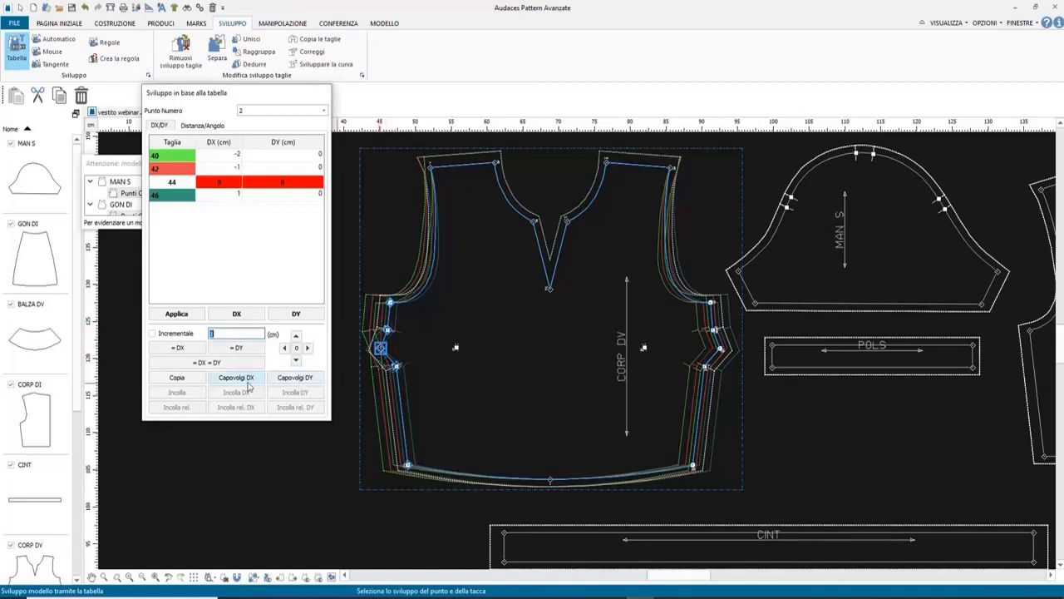
key(Escape)
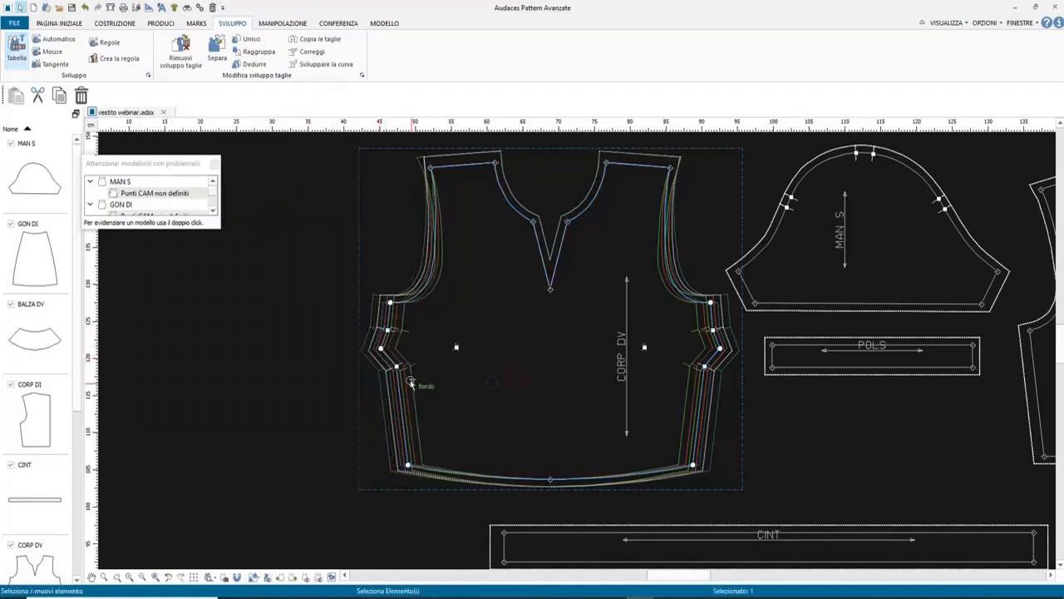
Grade the underarm and upper side-dart area of CORP DV vertically on both side seams using the grading table.
scroll(375, 350, up, 3)
scroll(375, 350, down, 3)
scroll(713, 339, up, 2)
right_click(712, 335)
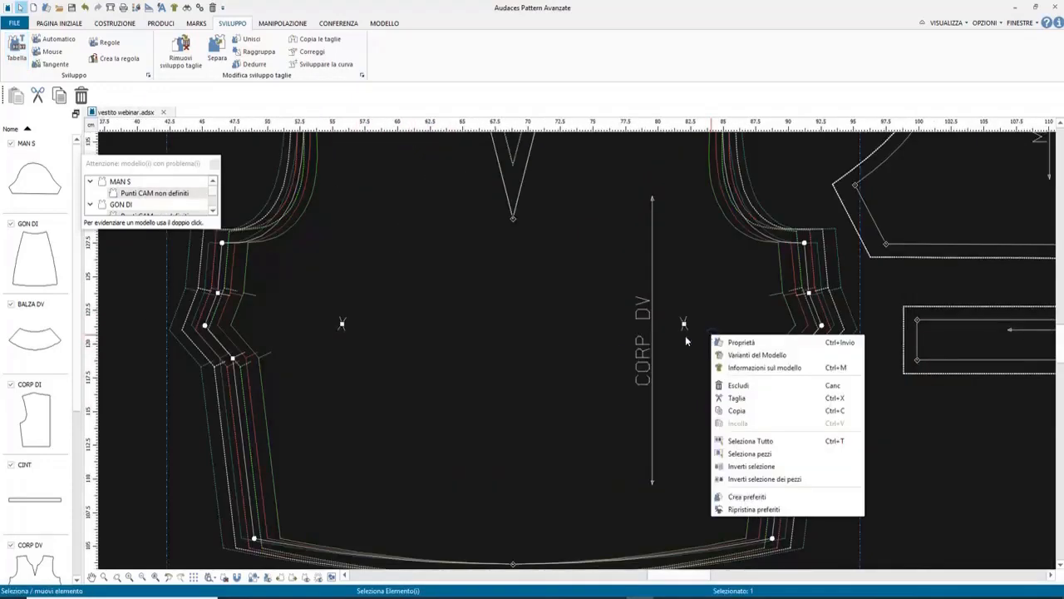
click(651, 350)
scroll(689, 357, down, 2)
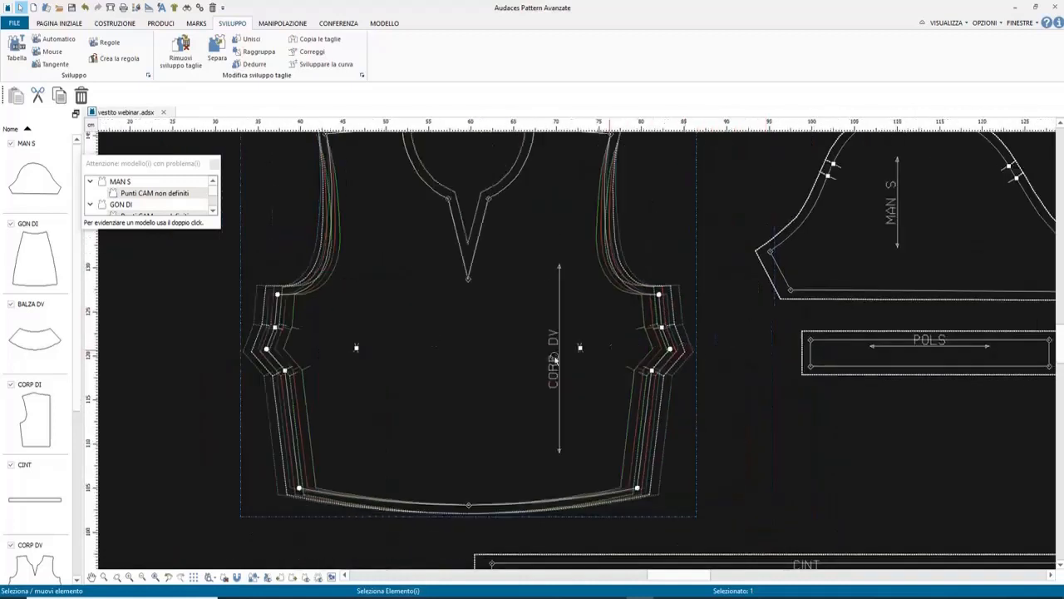
click(16, 48)
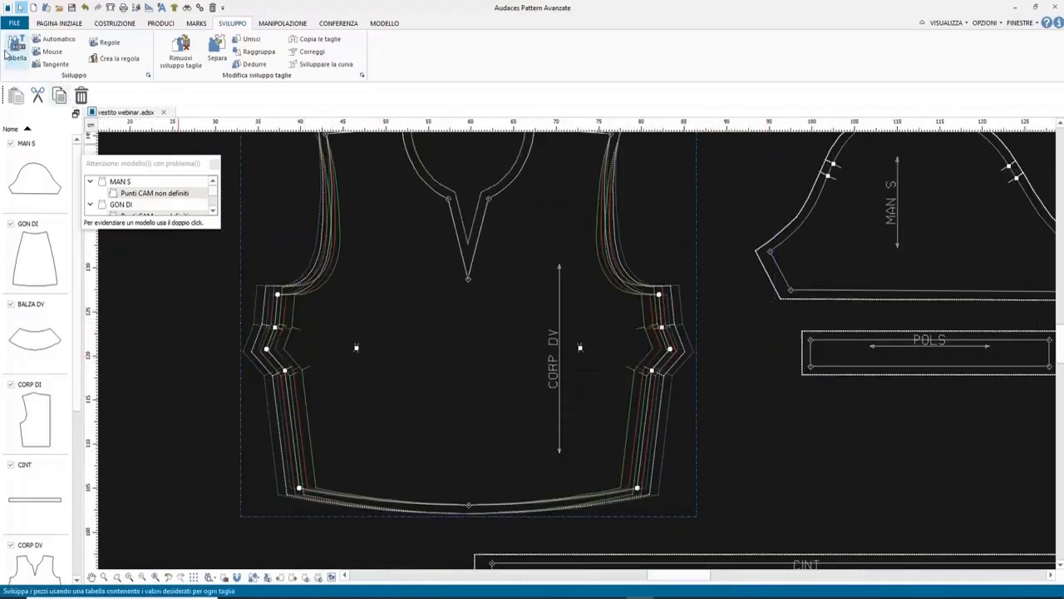
click(662, 327)
click(670, 349)
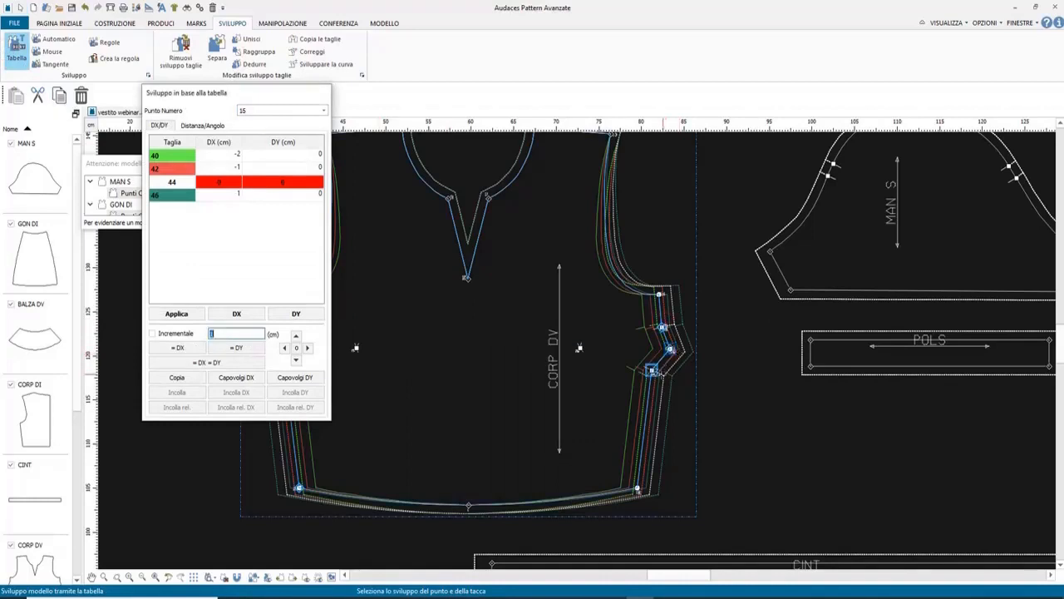
click(652, 370)
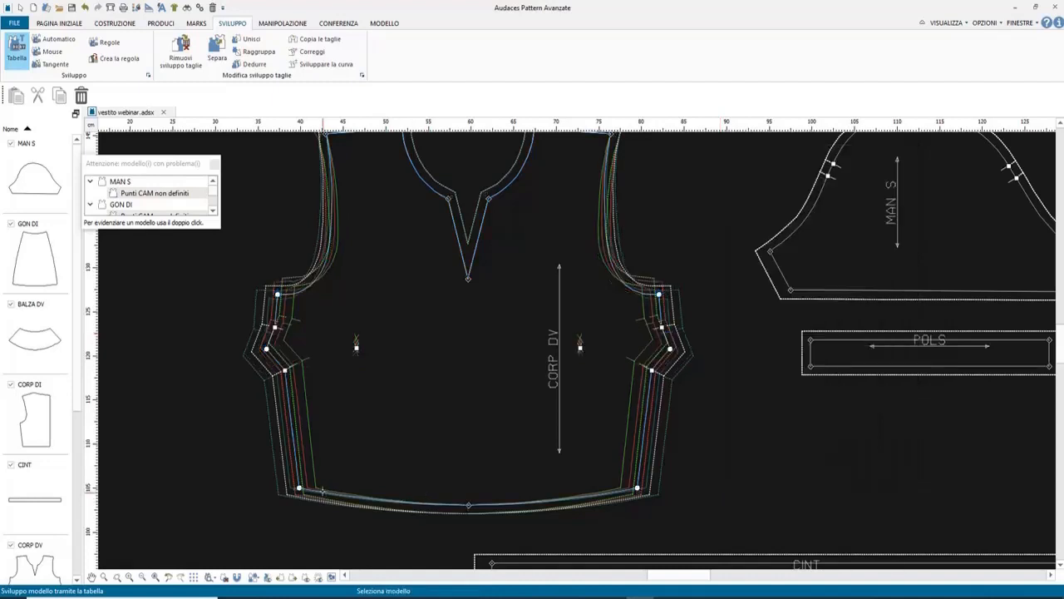
Grade the hem points of CORP DV vertically by 1 cm per size, so that larger sizes are longer.
click(300, 489)
click(637, 488)
click(670, 349)
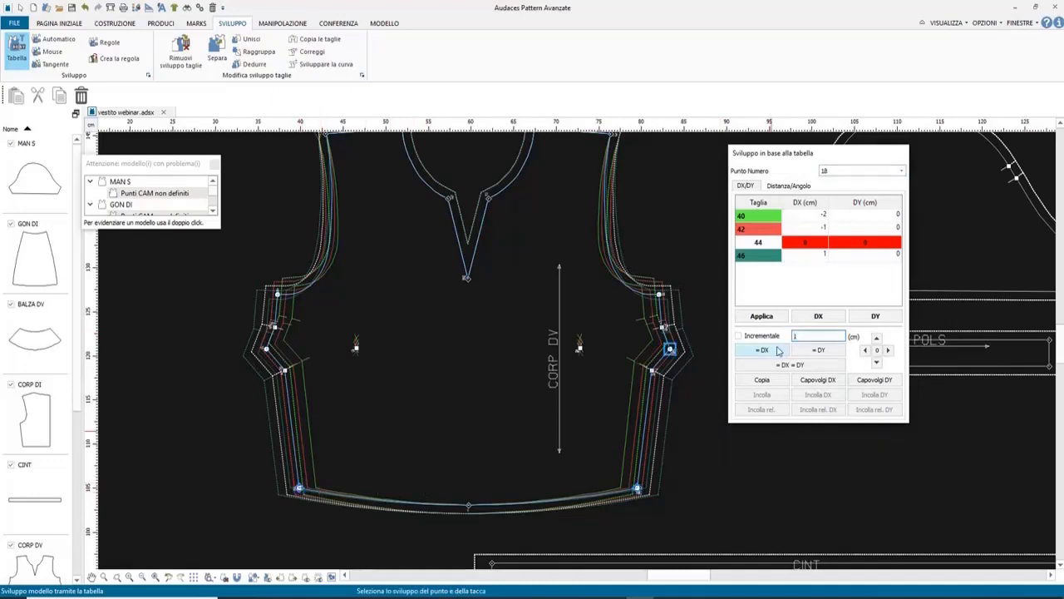
click(801, 355)
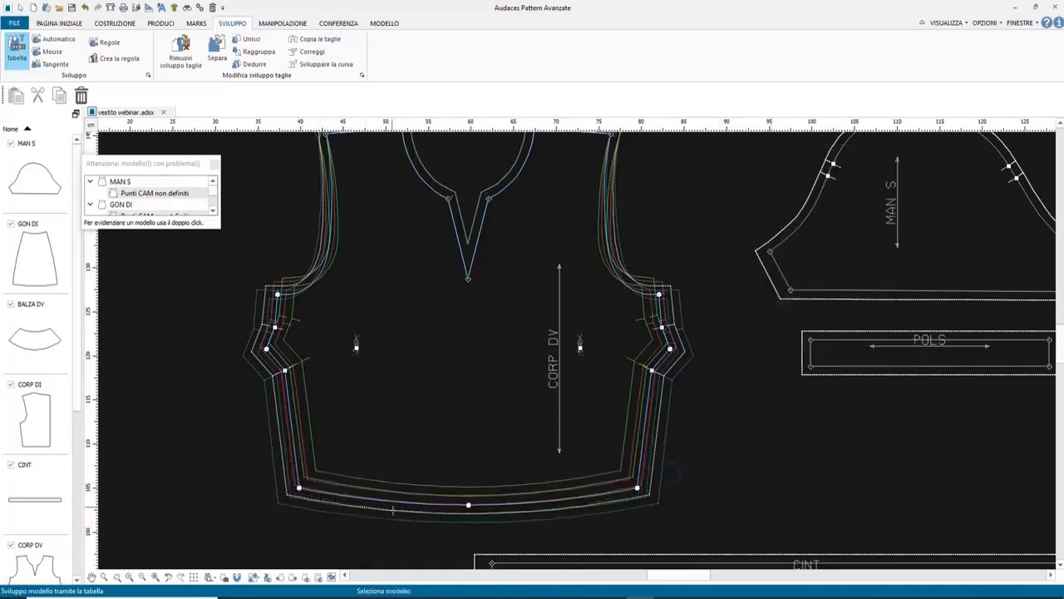
scroll(447, 434, down, 3)
scroll(418, 291, up, 1)
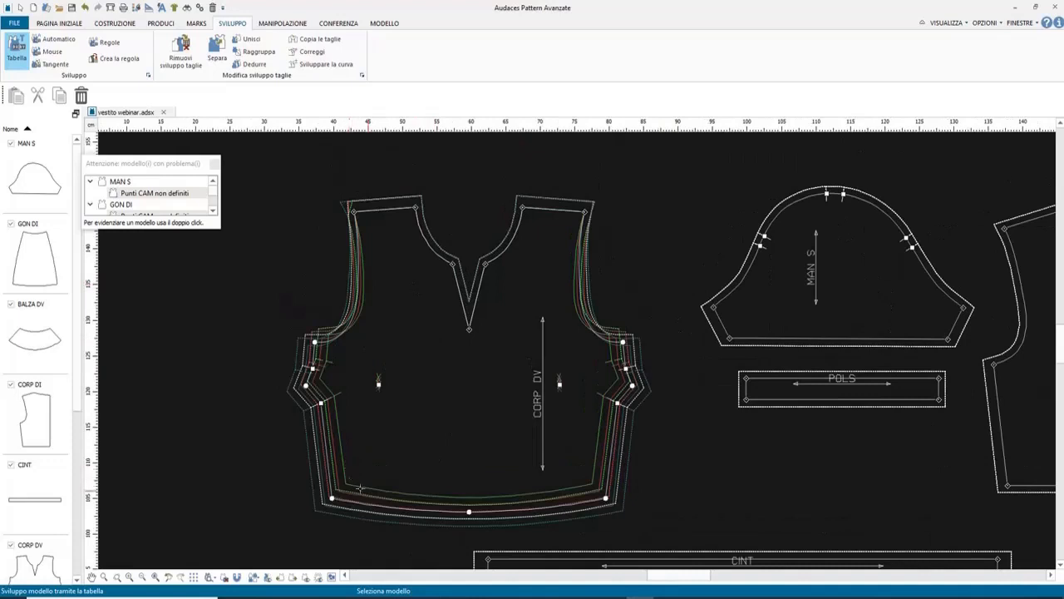
Hide the seam allowance of CORP DV to check its nested sizes, and grade its shoulder and neckline points by table.
key(Escape)
click(379, 492)
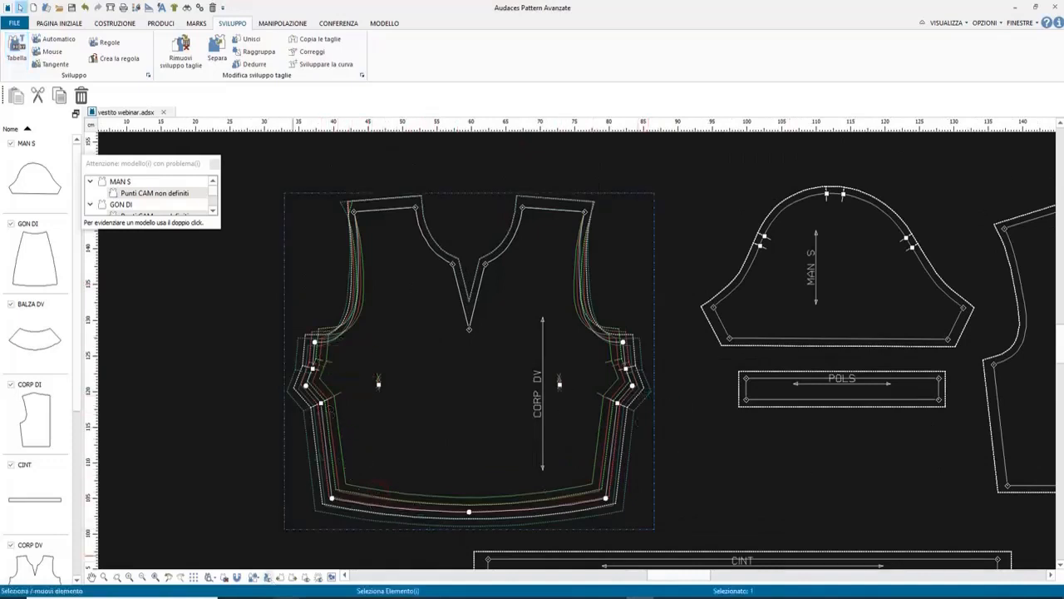
click(319, 580)
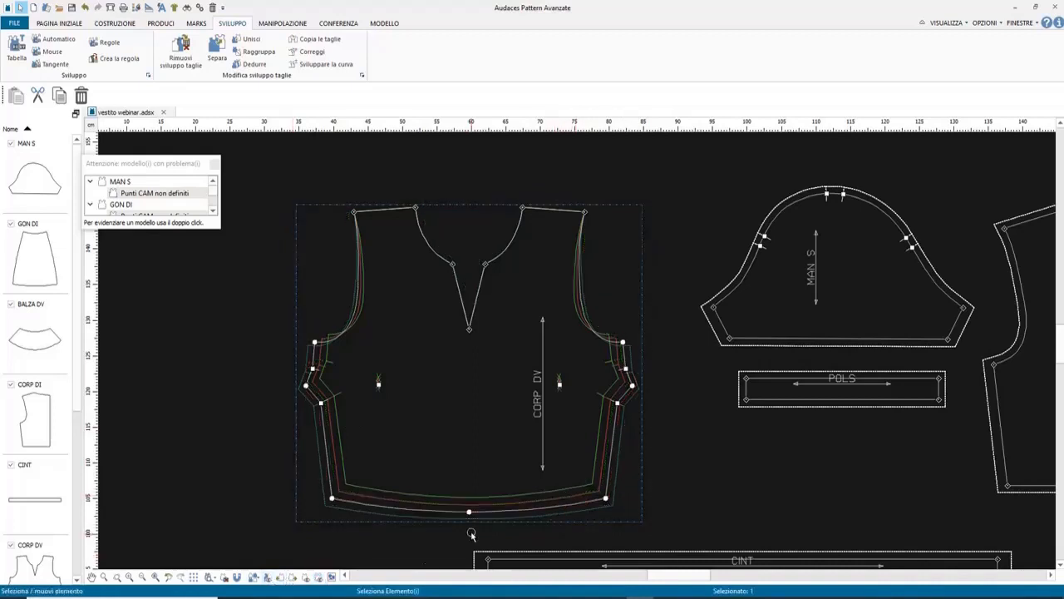
scroll(462, 507, up, 1)
scroll(453, 511, down, 1)
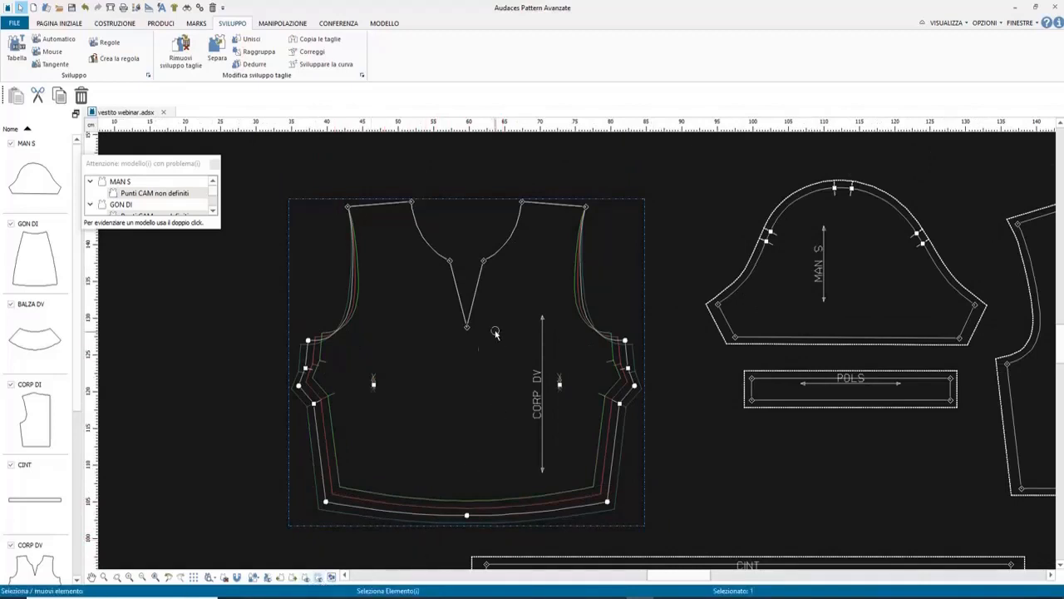
scroll(360, 195, up, 1)
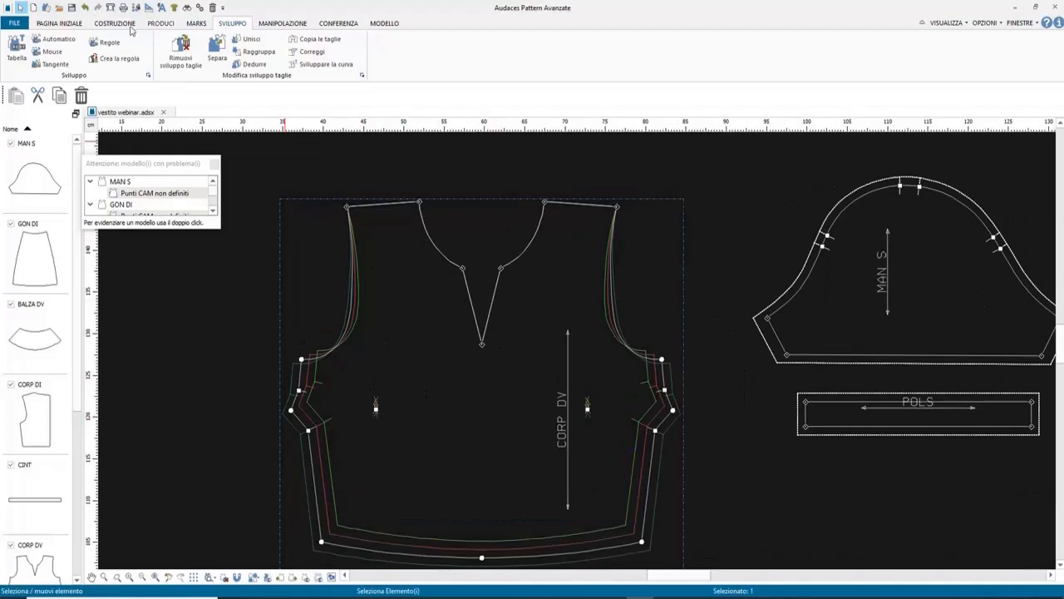
click(17, 49)
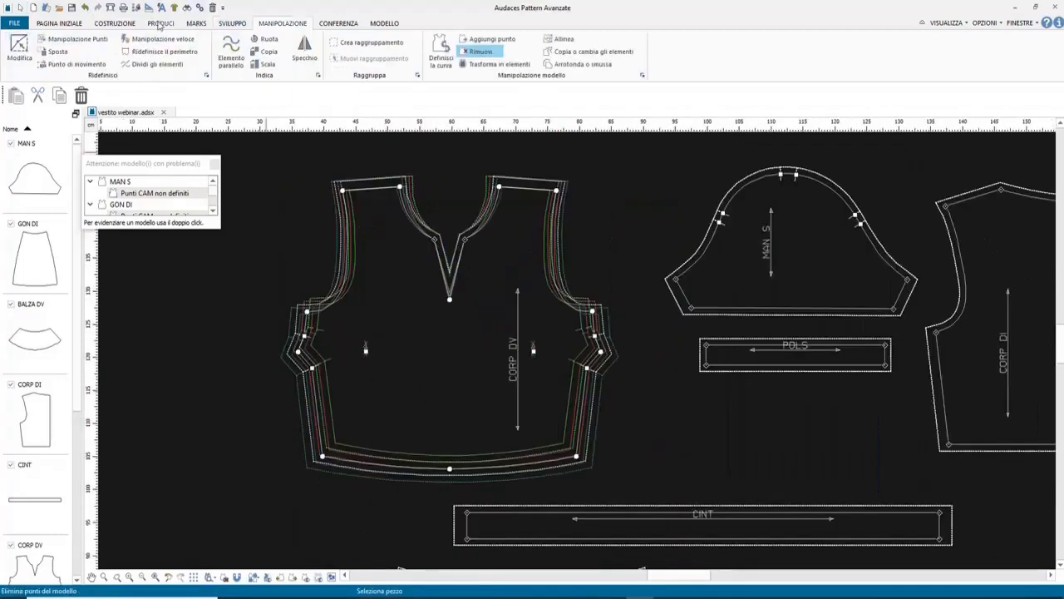
Try automatic grading on the back bodice CORP DI with DX and DY differences of 2 cm applied to all sizes.
click(159, 24)
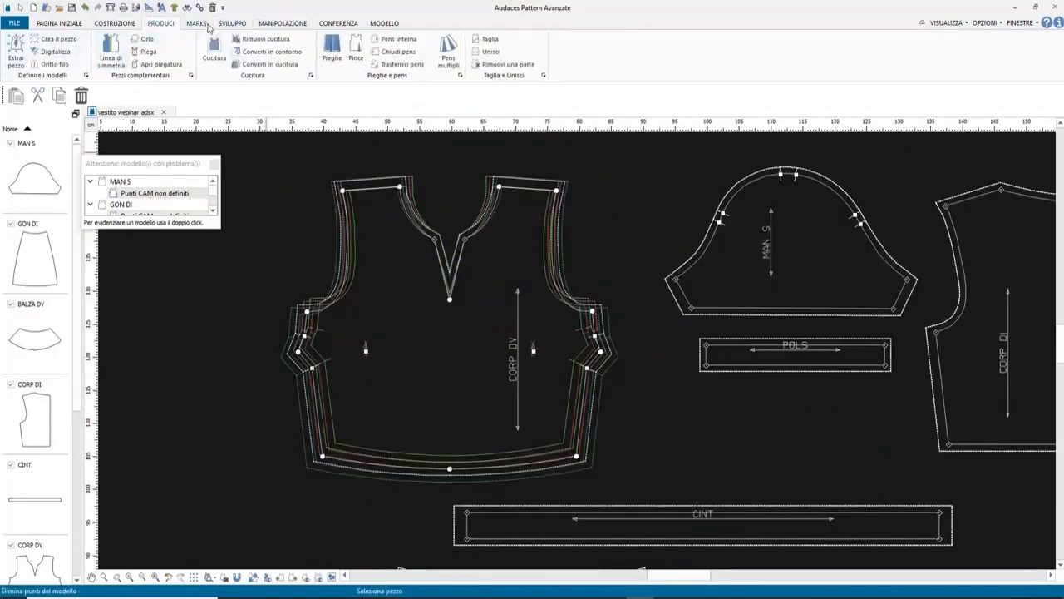
click(232, 23)
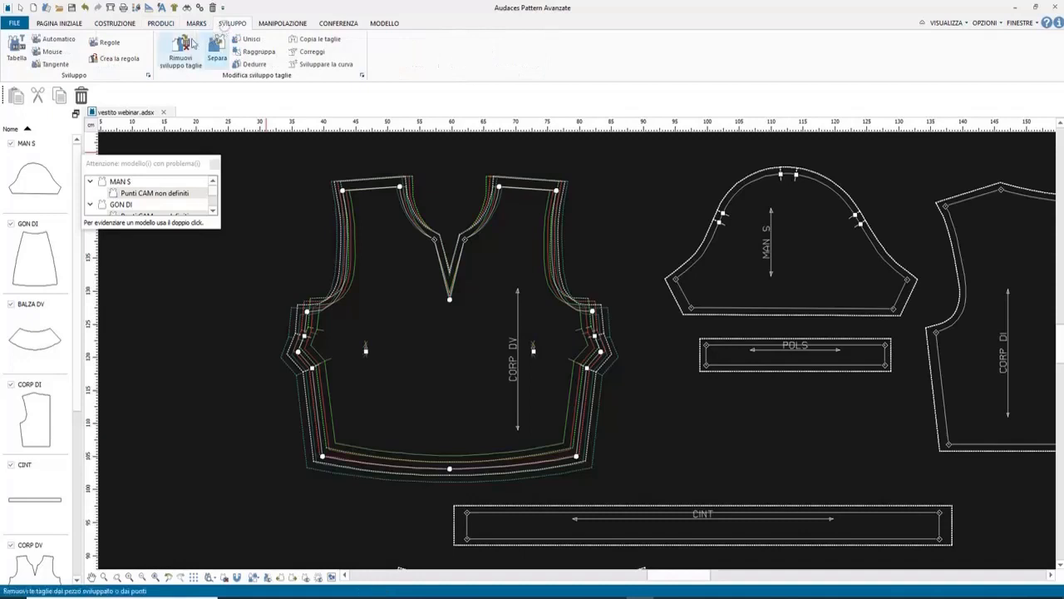
click(55, 41)
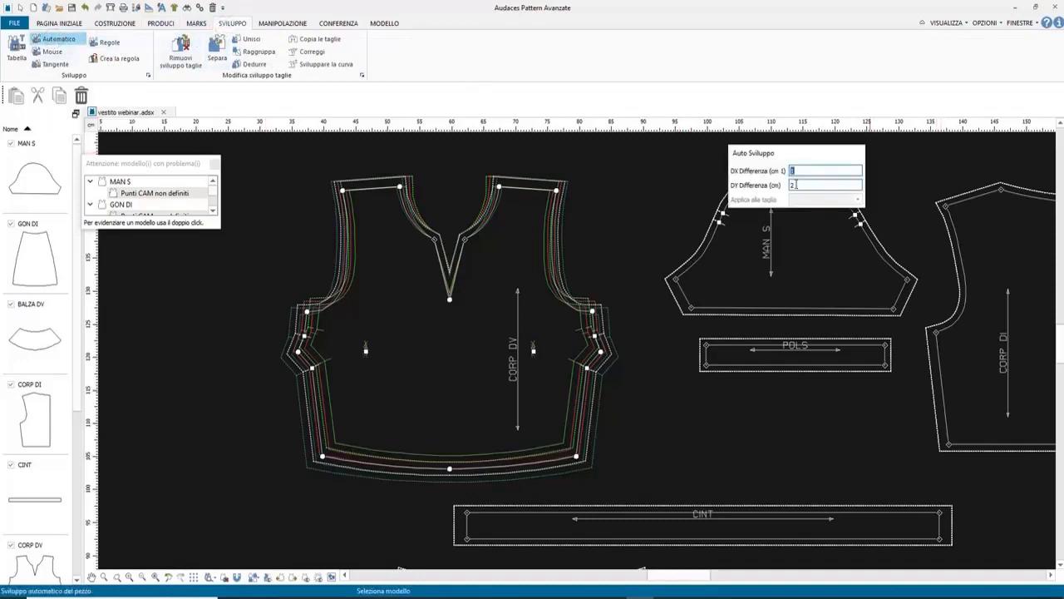
drag(774, 157, 525, 167)
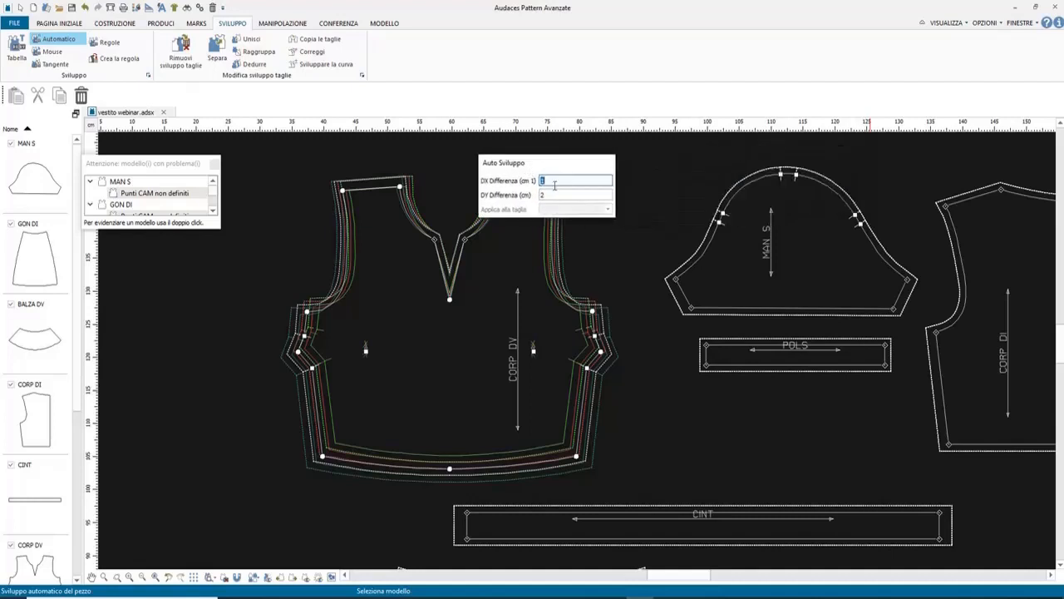
scroll(684, 306, down, 3)
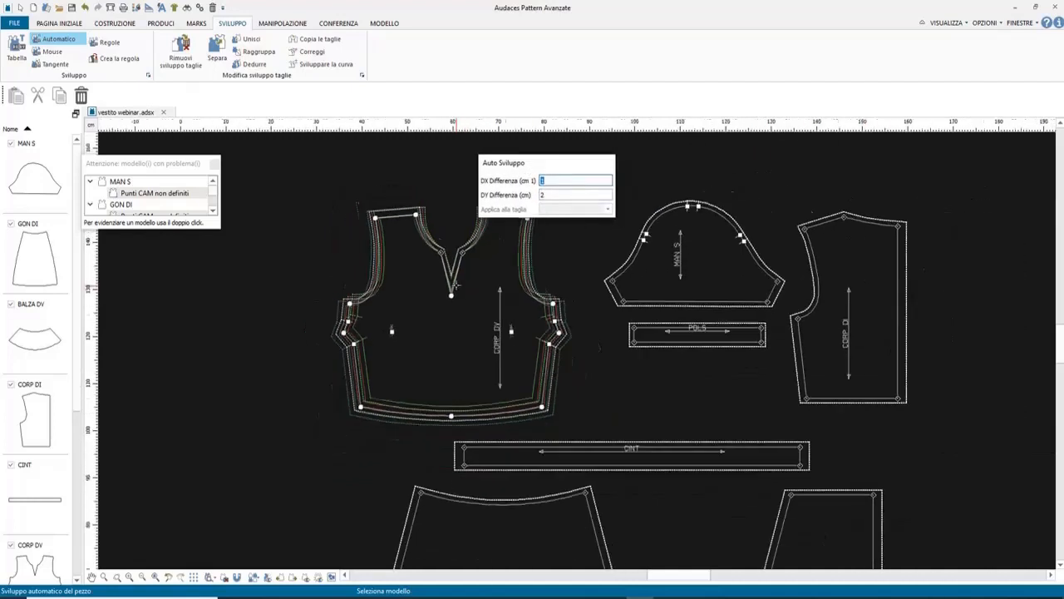
scroll(1039, 314, up, 2)
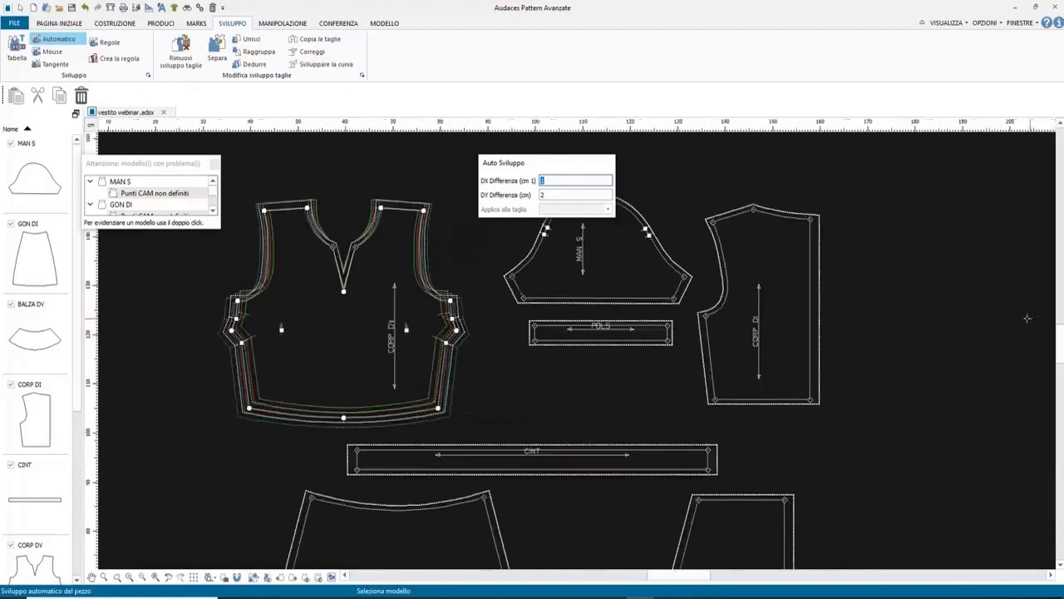
drag(554, 163, 515, 140)
click(514, 169)
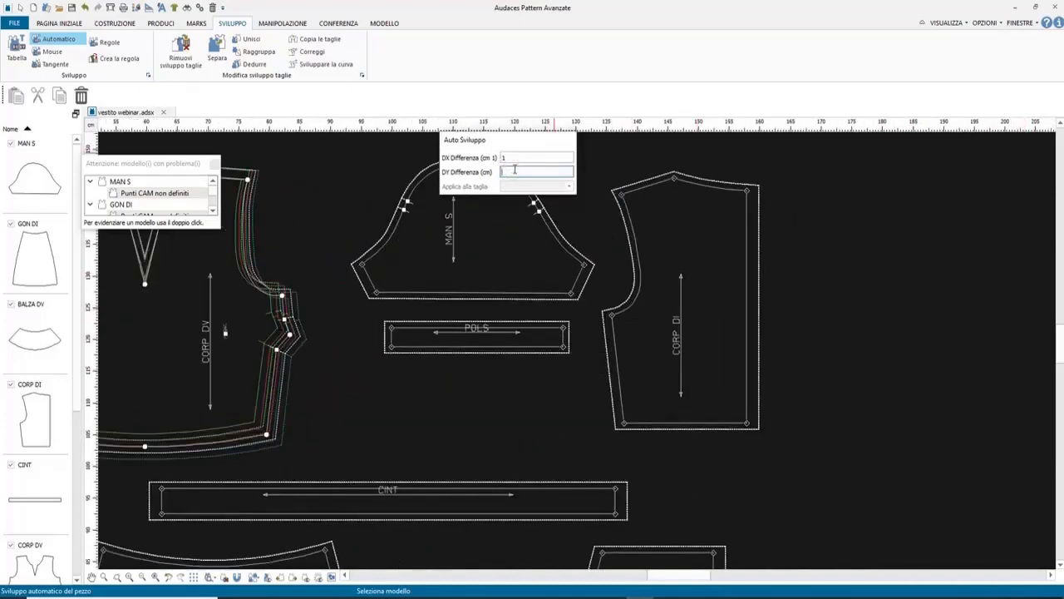
text(0)
key(Tab)
click(515, 170)
click(722, 188)
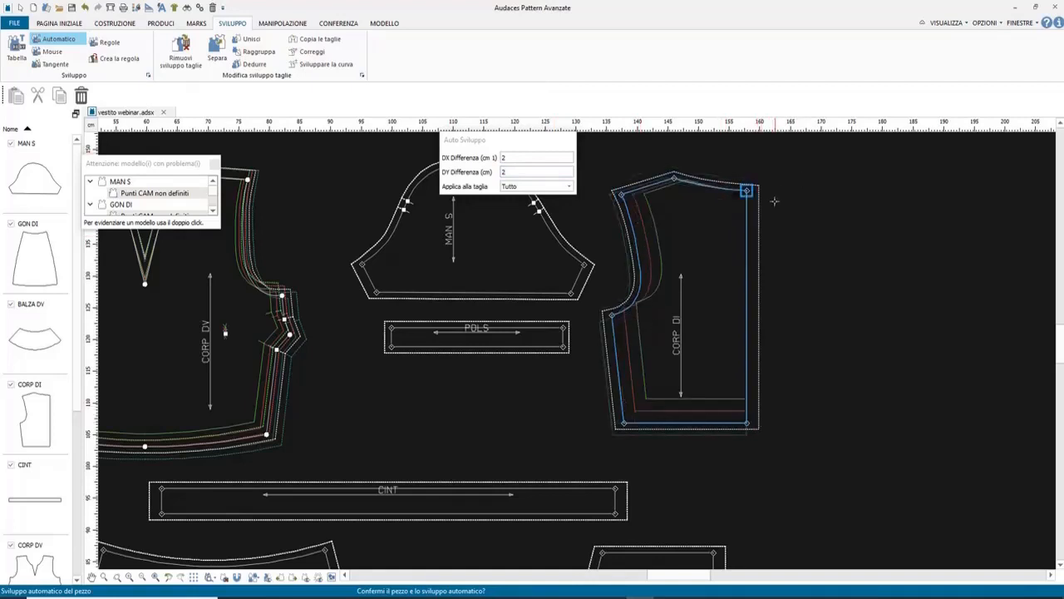
key(Escape)
key(Escape)
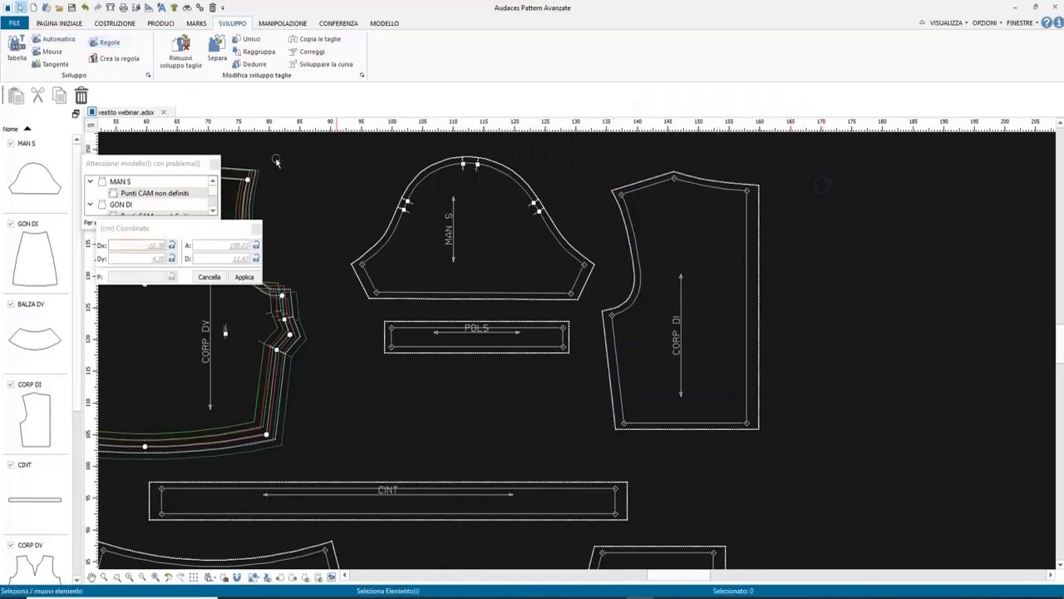
scroll(414, 240, down, 5)
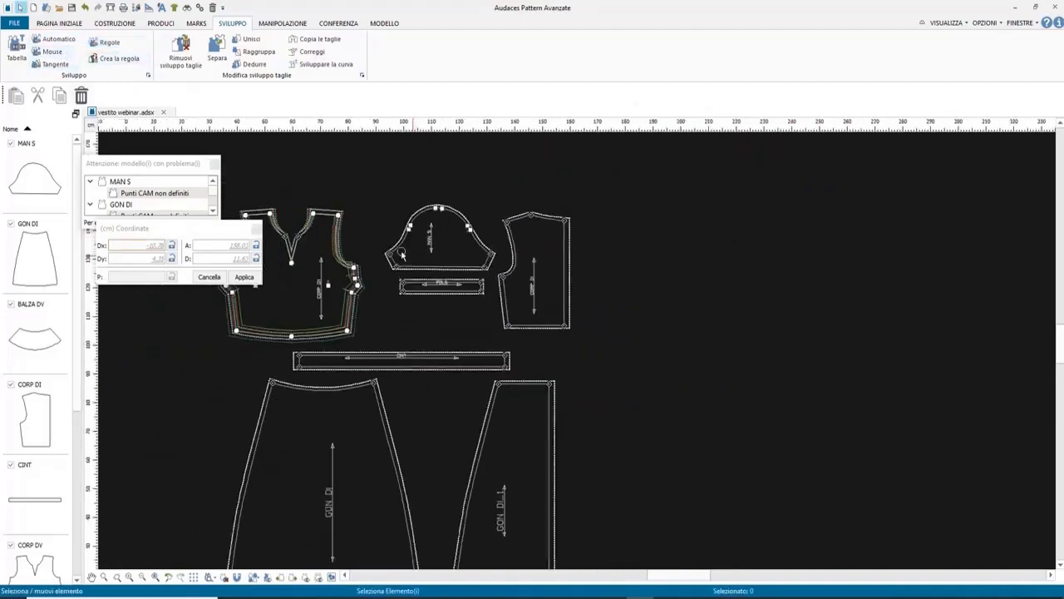
scroll(309, 219, up, 5)
scroll(422, 225, up, 1)
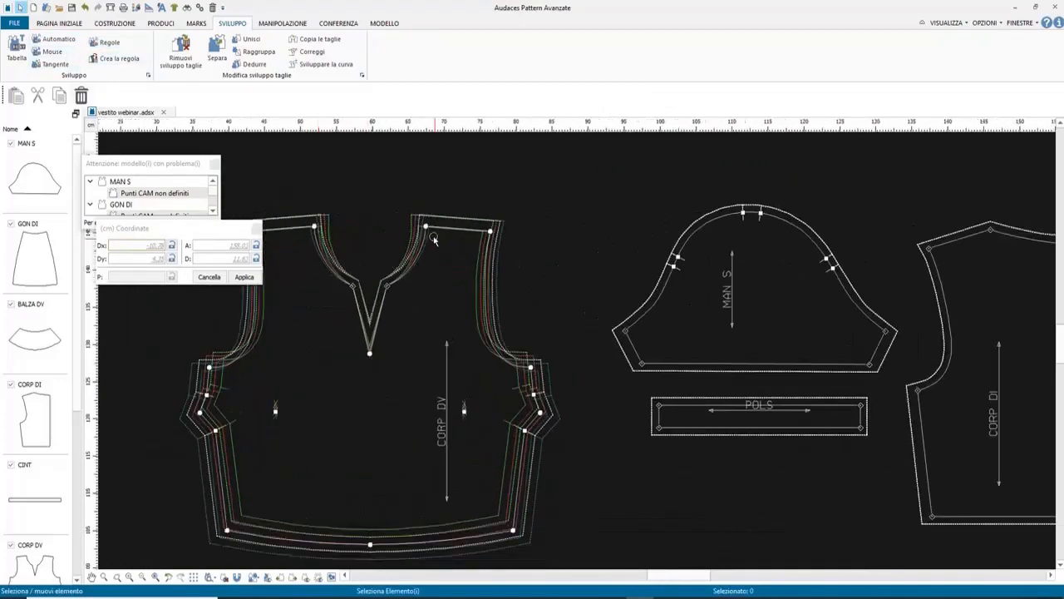
Create a grading rule from the neckline shoulder point of CORP DV to view its DX/DY values.
scroll(422, 225, up, 3)
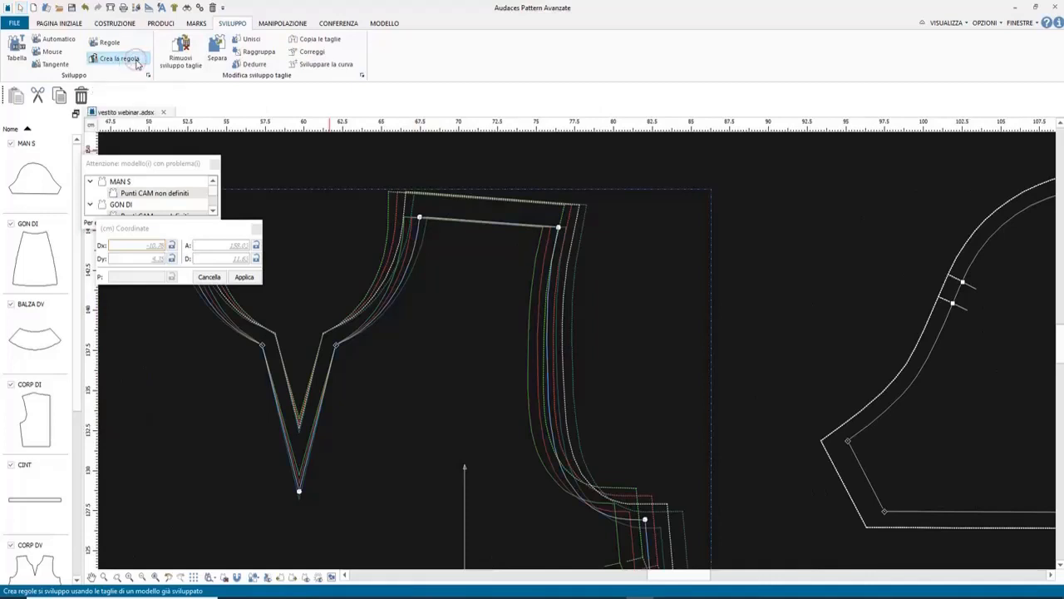
click(138, 60)
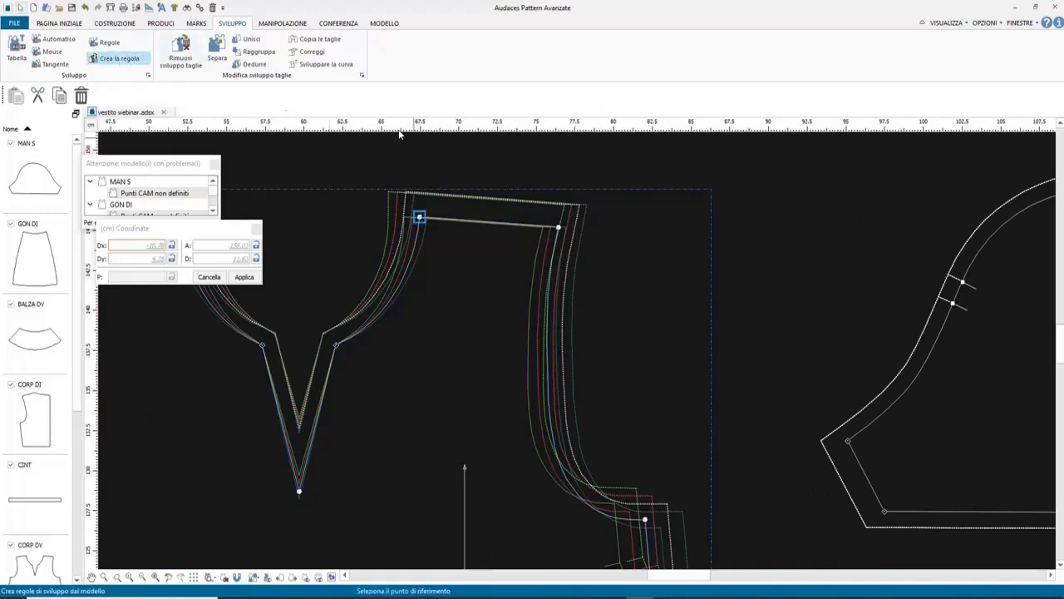
click(419, 217)
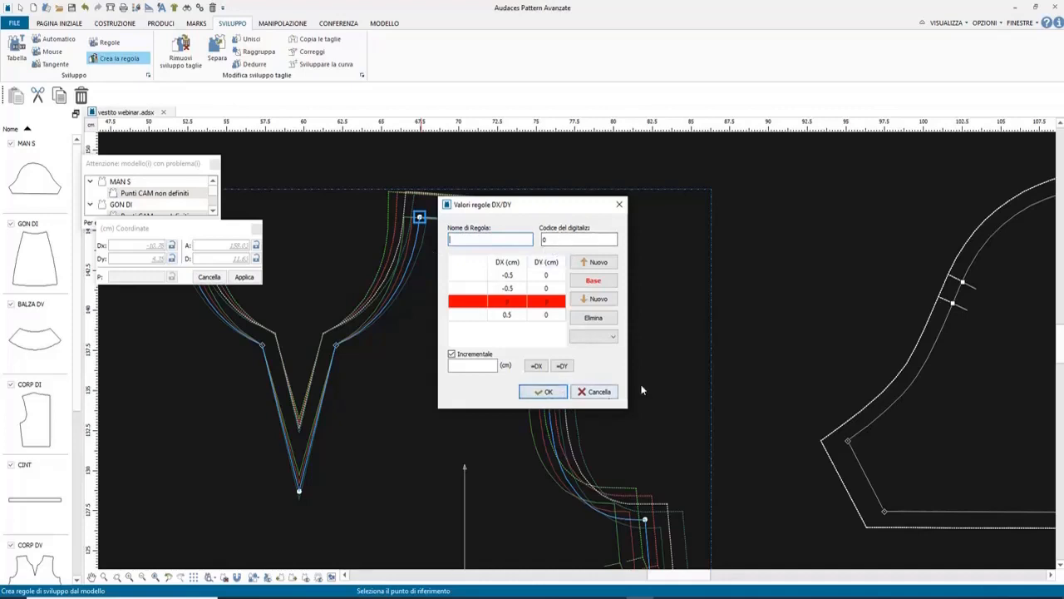
click(618, 205)
Copy the grading of CORP DV's shoulder points to the shoulder of CORP DI using different control points.
scroll(512, 218, down, 6)
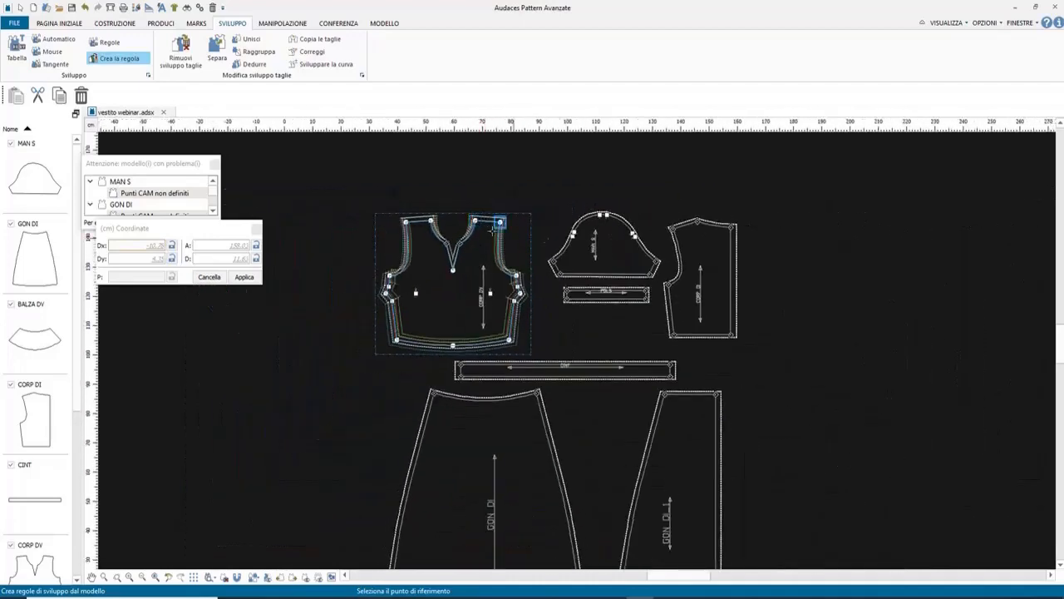
scroll(889, 239, up, 2)
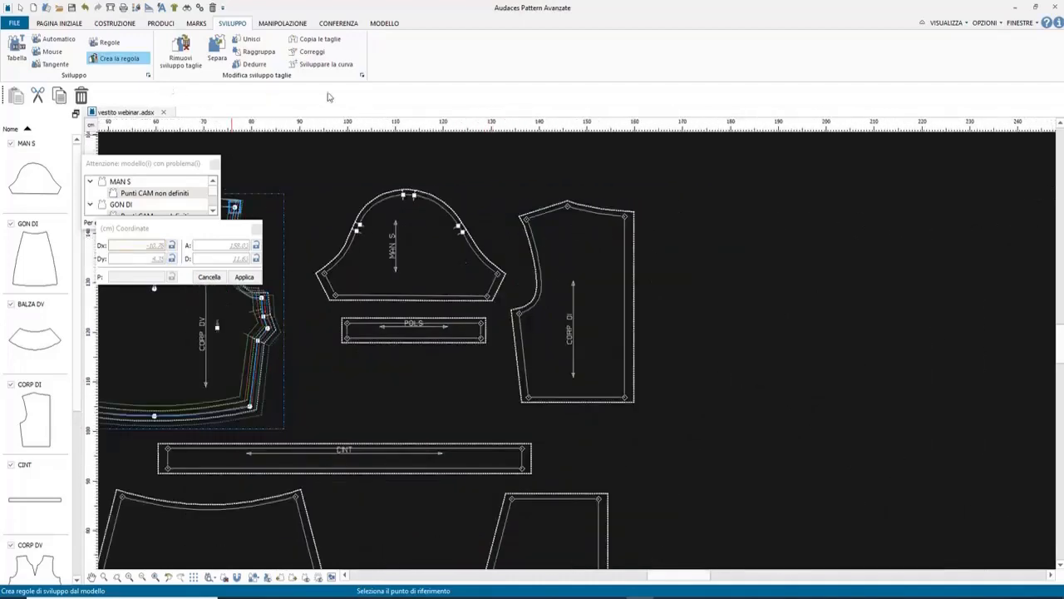
scroll(349, 155, down, 4)
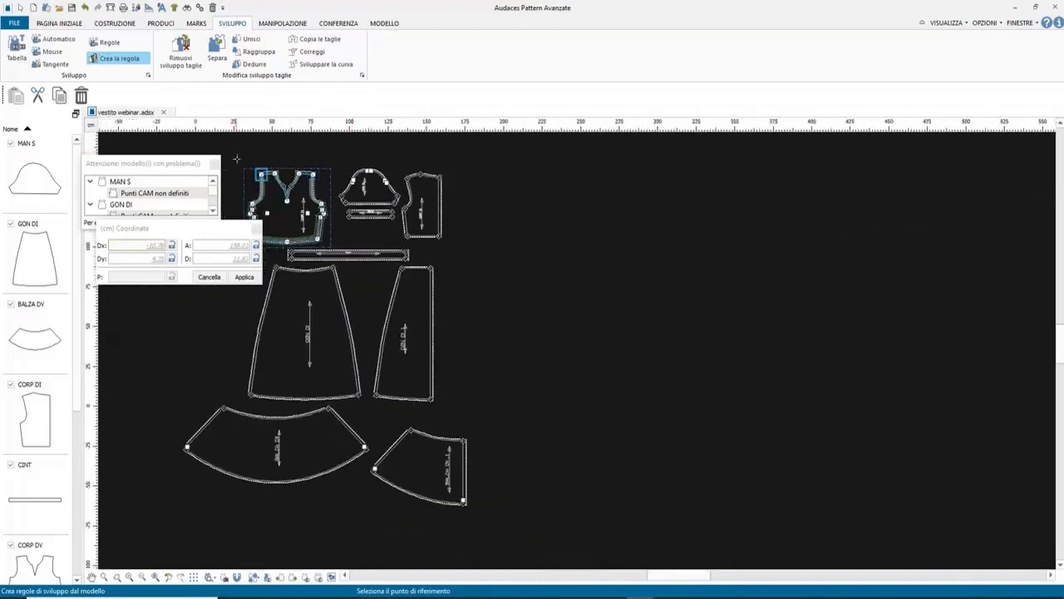
scroll(236, 158, up, 4)
click(321, 39)
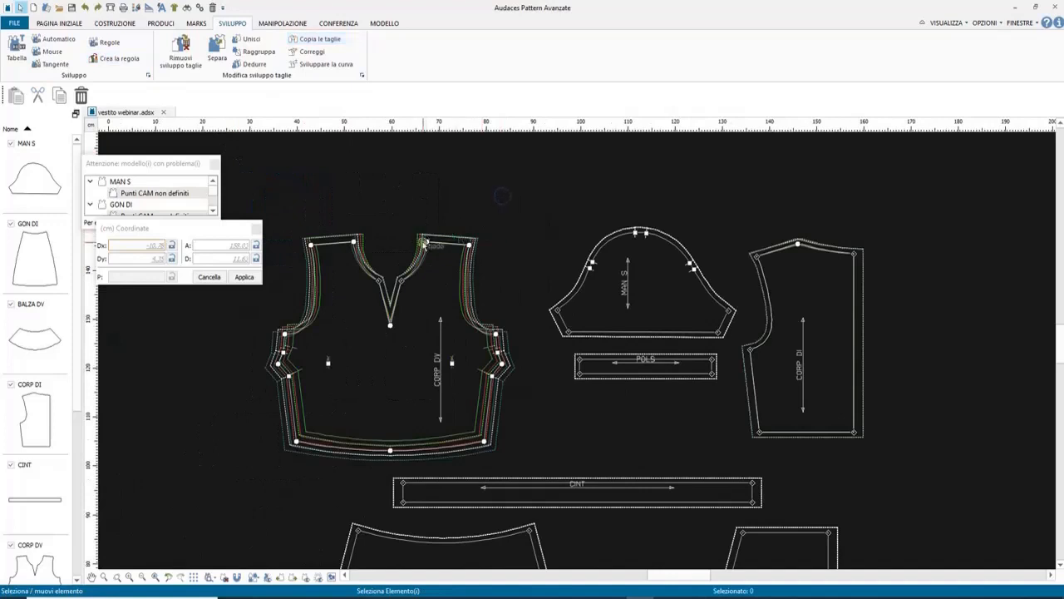
click(800, 246)
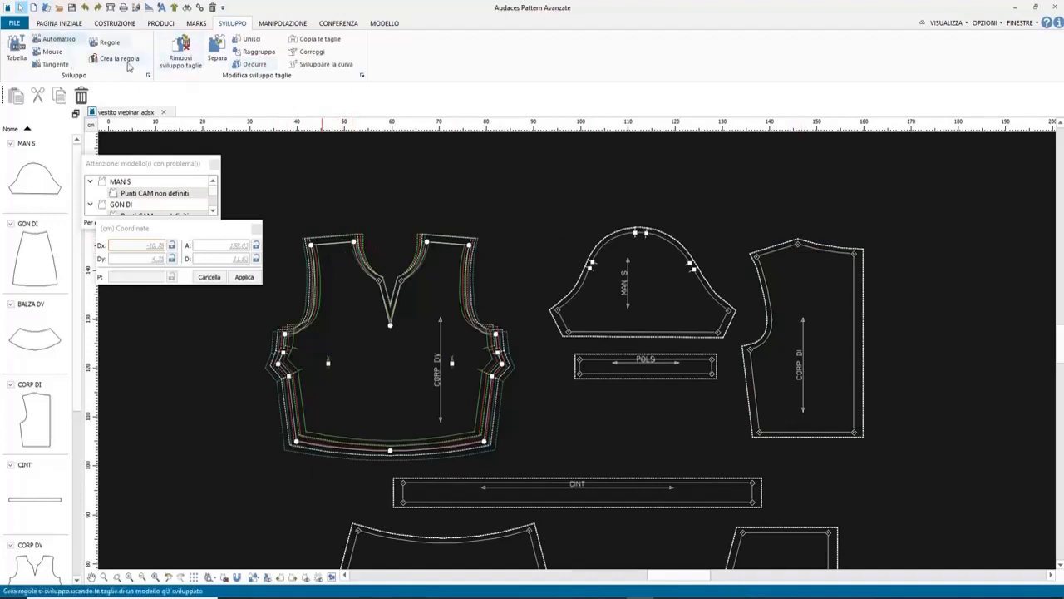
click(317, 42)
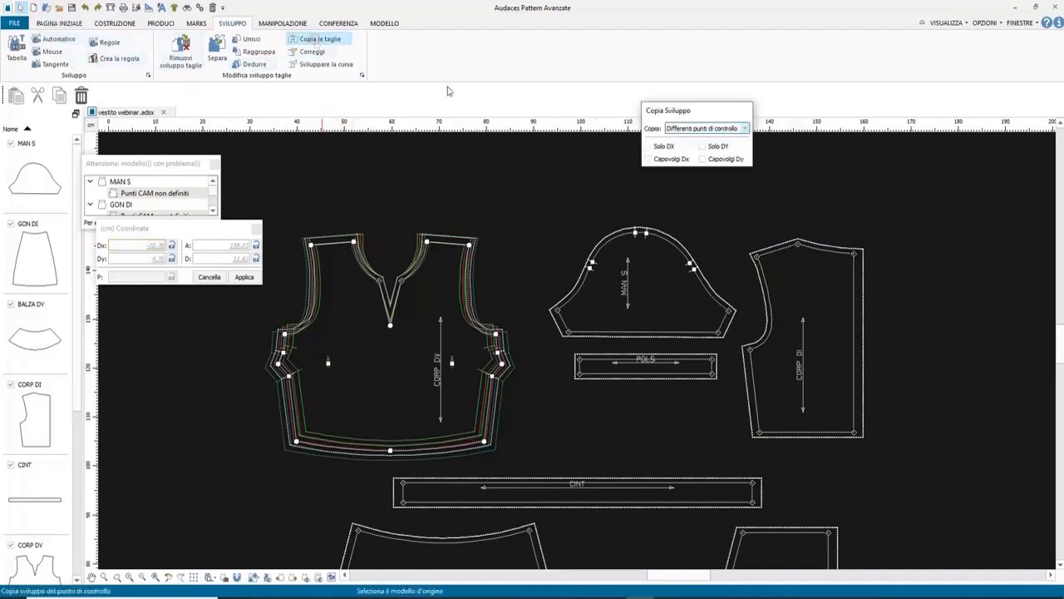
click(692, 130)
click(684, 143)
click(310, 244)
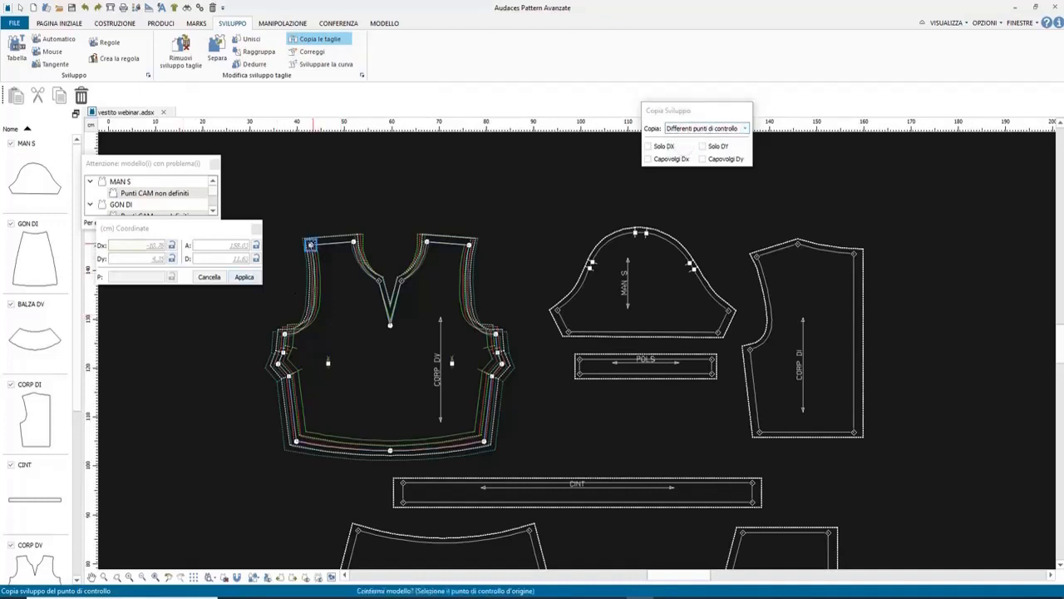
click(310, 245)
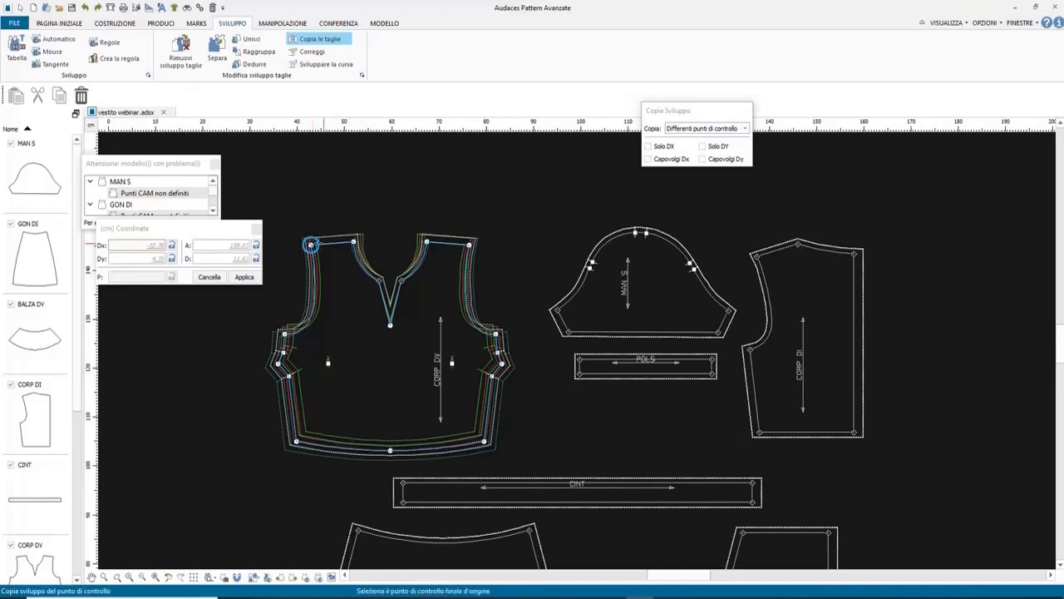
click(354, 242)
click(756, 256)
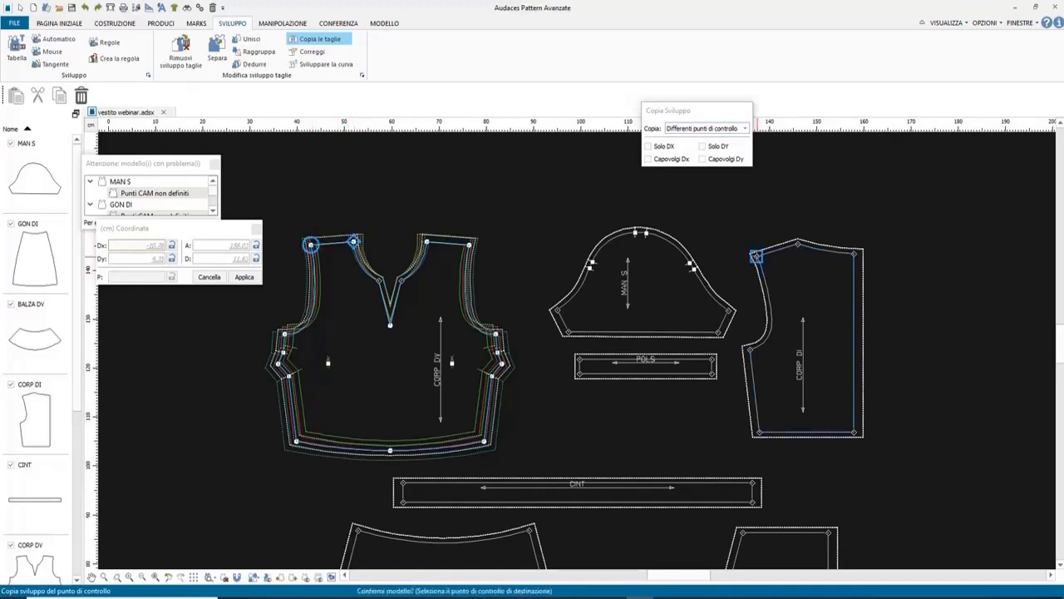
click(756, 256)
scroll(796, 243, up, 3)
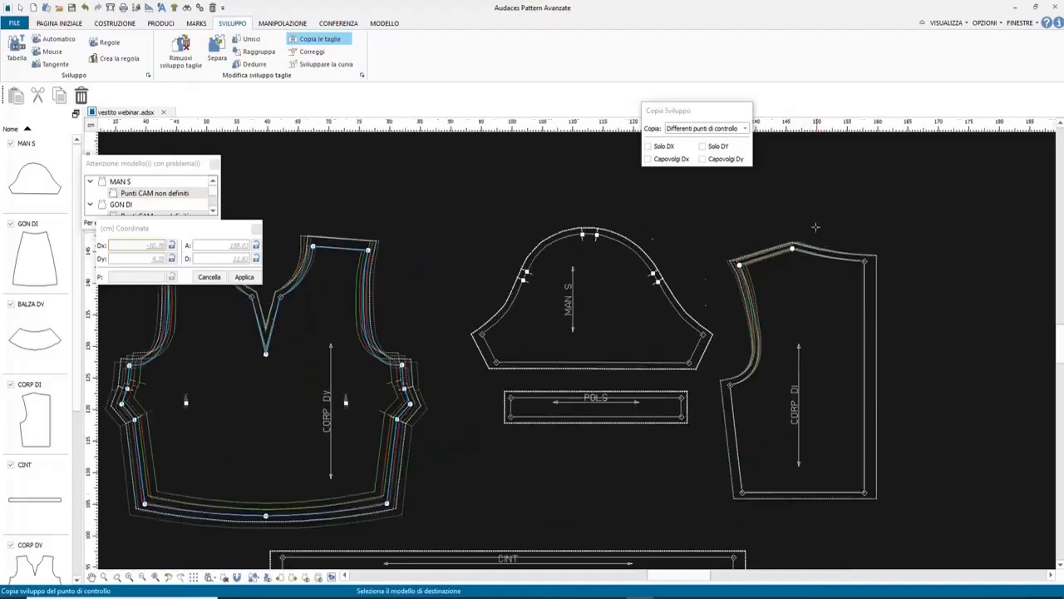
scroll(788, 252, up, 3)
Close the coordinates window and examine the nested sizes across the dress pieces.
scroll(201, 331, down, 8)
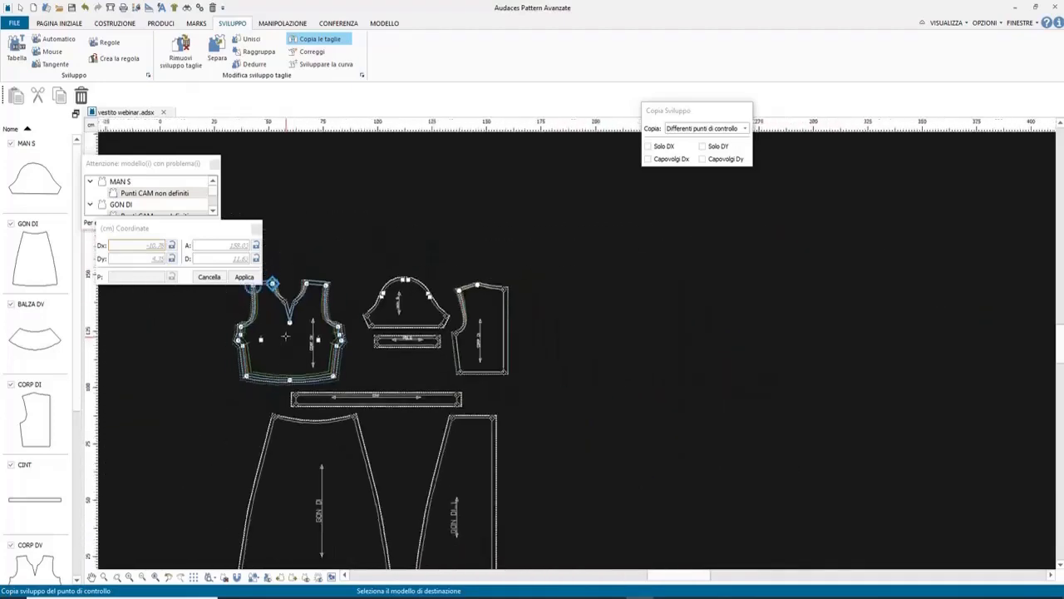
scroll(200, 331, up, 5)
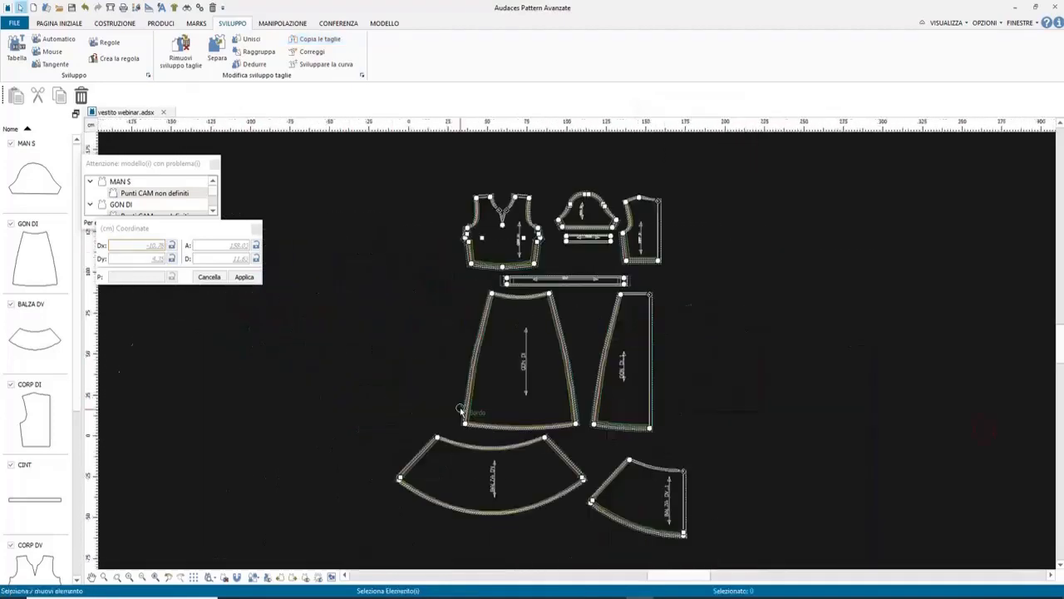
click(255, 227)
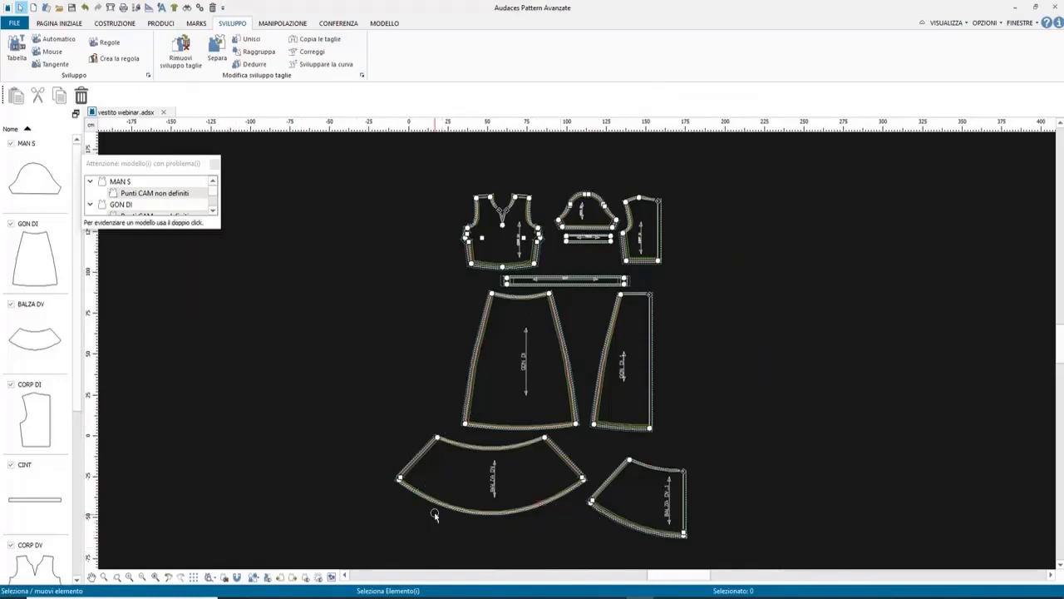
scroll(497, 183, up, 3)
scroll(495, 183, down, 2)
scroll(471, 138, up, 5)
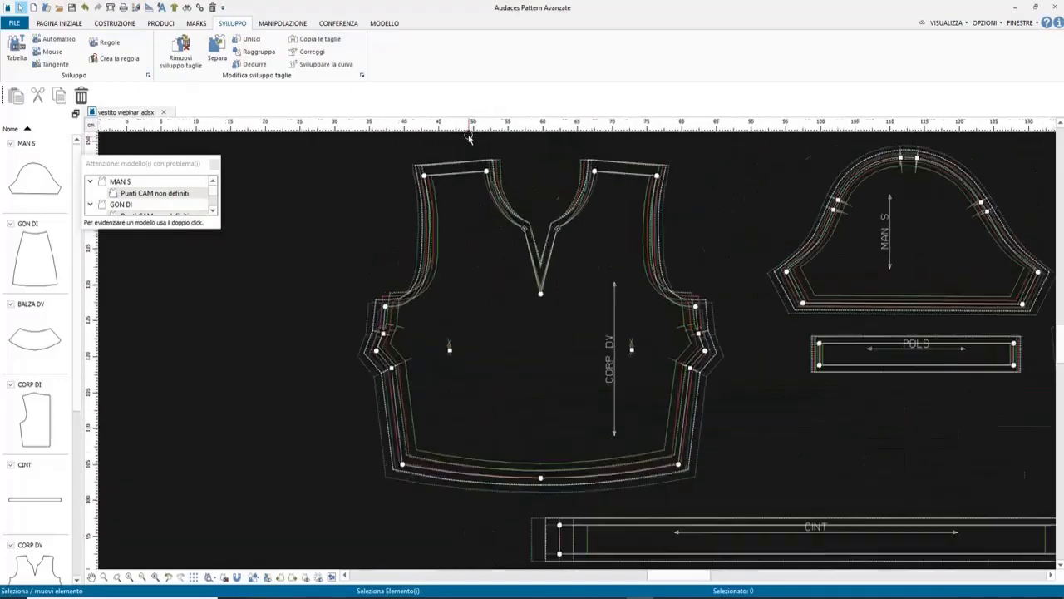
Add a new size above 46 for the whole product in CORP DV's grading properties, keeping the size differences.
scroll(504, 217, down, 2)
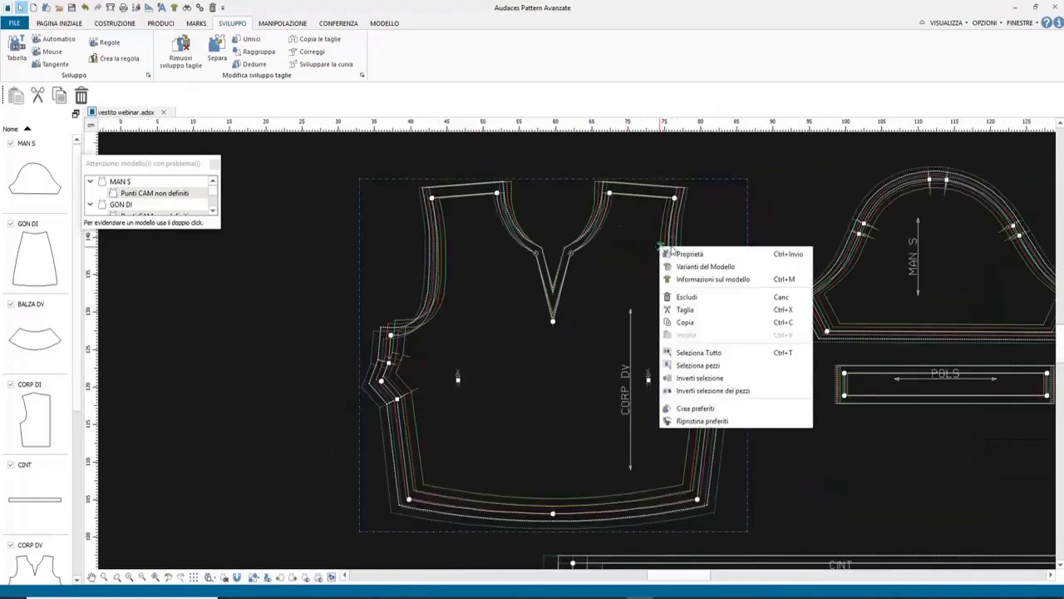
right_click(659, 248)
click(690, 257)
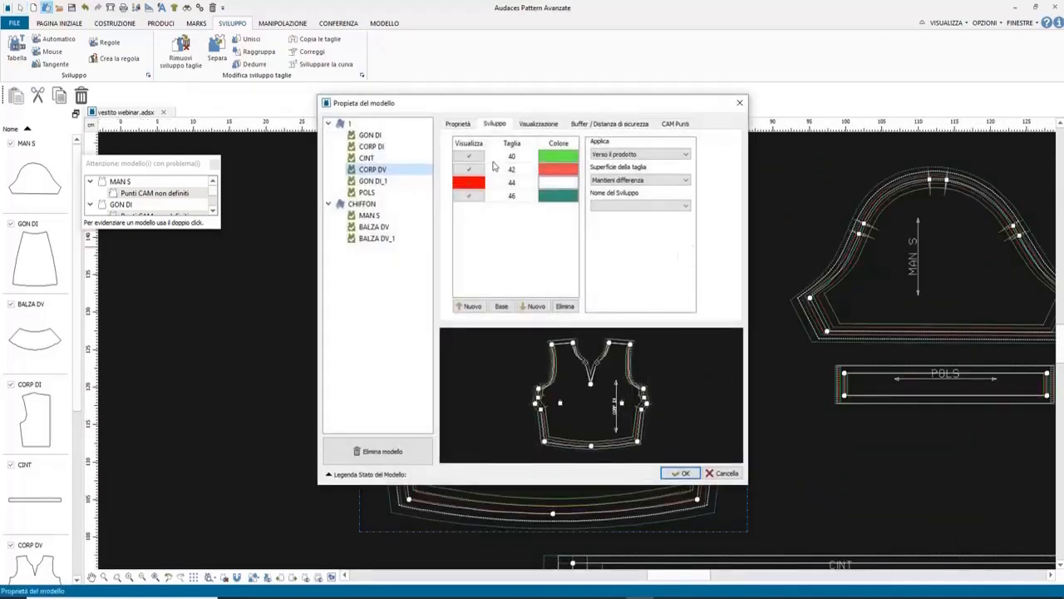
click(533, 306)
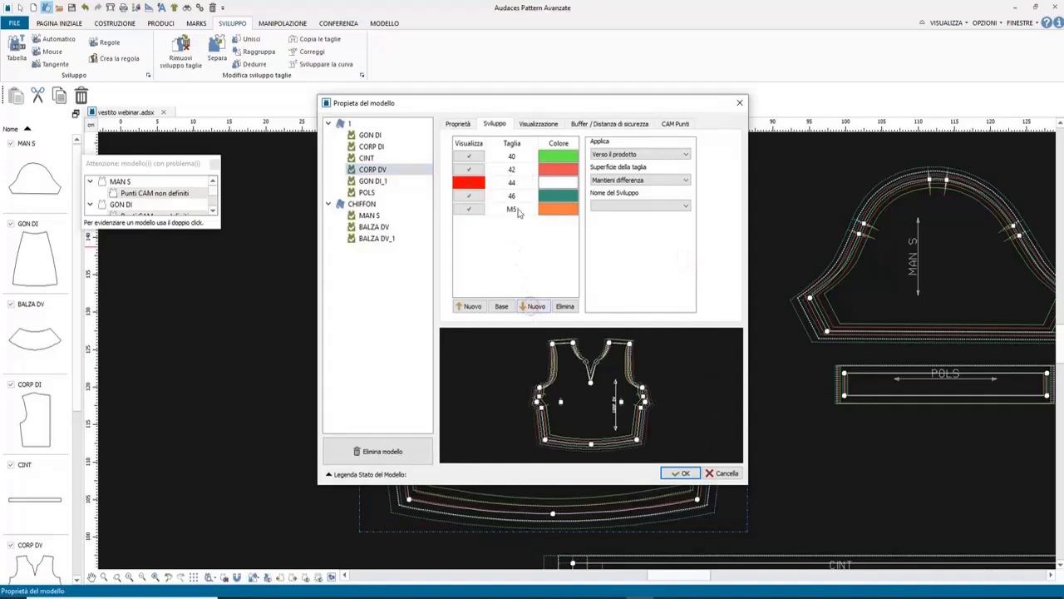
double_click(523, 211)
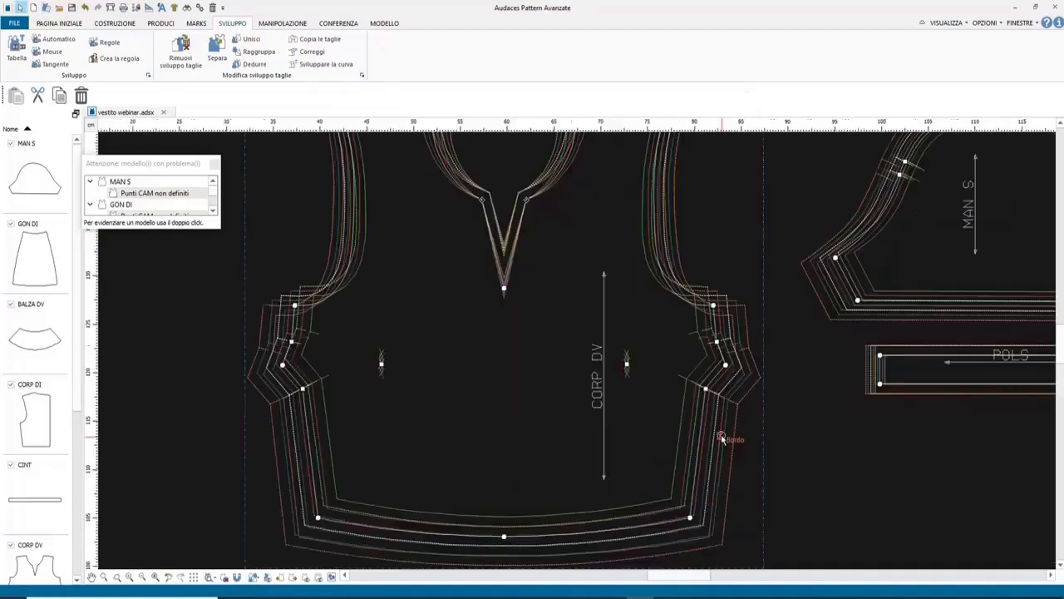
Examine the nested sizes around the CORP DV side dart, bust mark and skirt pieces with the added size.
scroll(734, 408, up, 5)
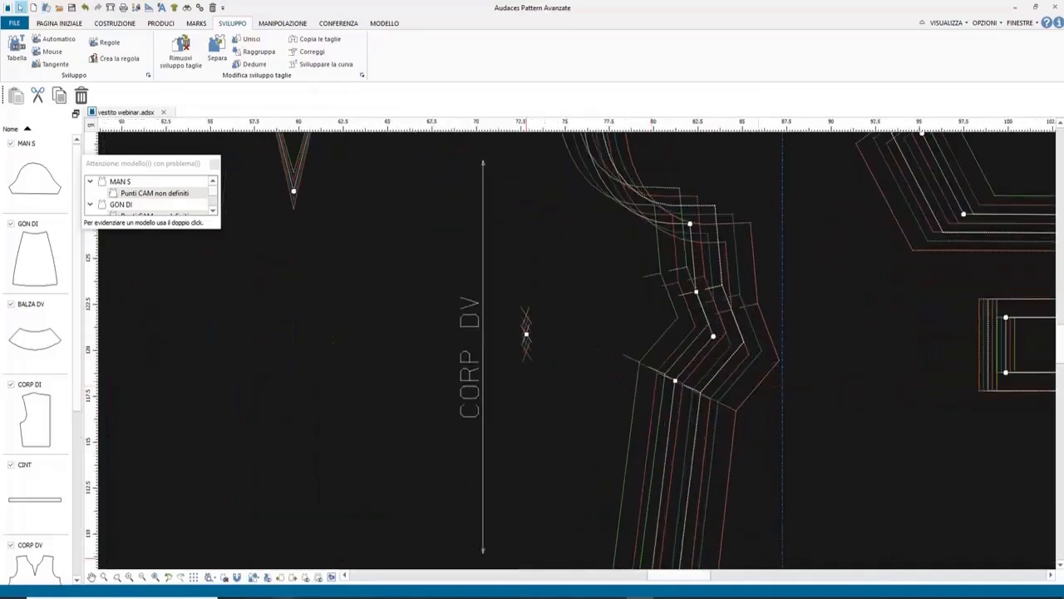
scroll(731, 373, up, 5)
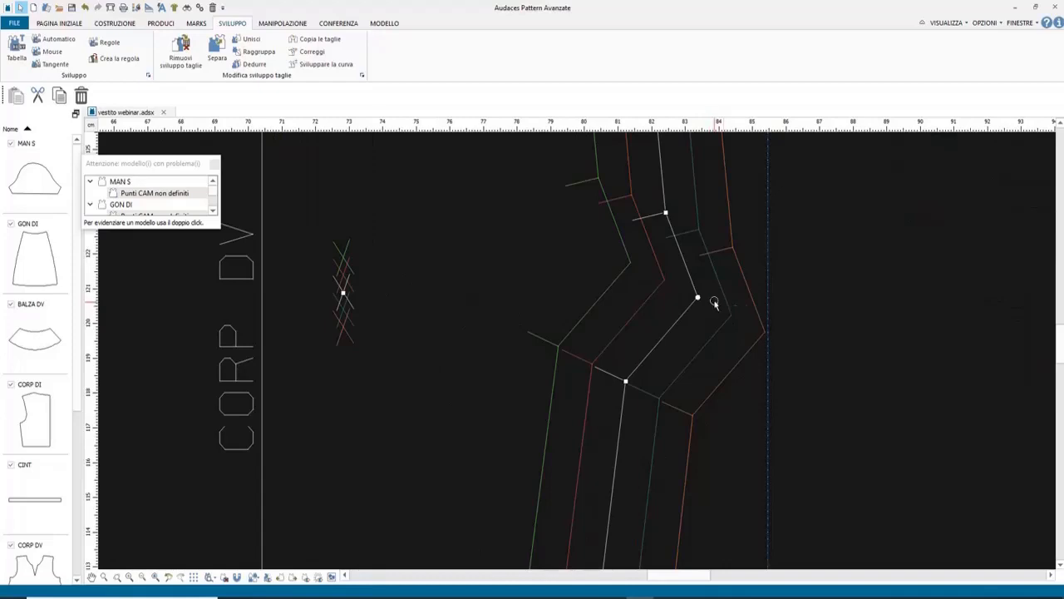
scroll(711, 306, down, 10)
scroll(619, 324, down, 6)
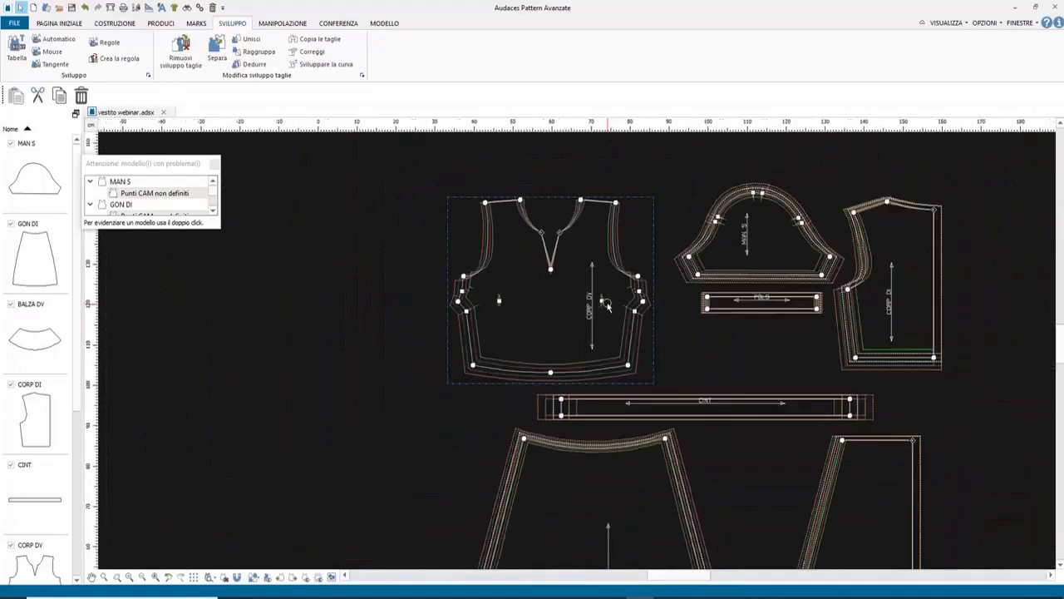
scroll(651, 420, up, 2)
scroll(651, 420, up, 5)
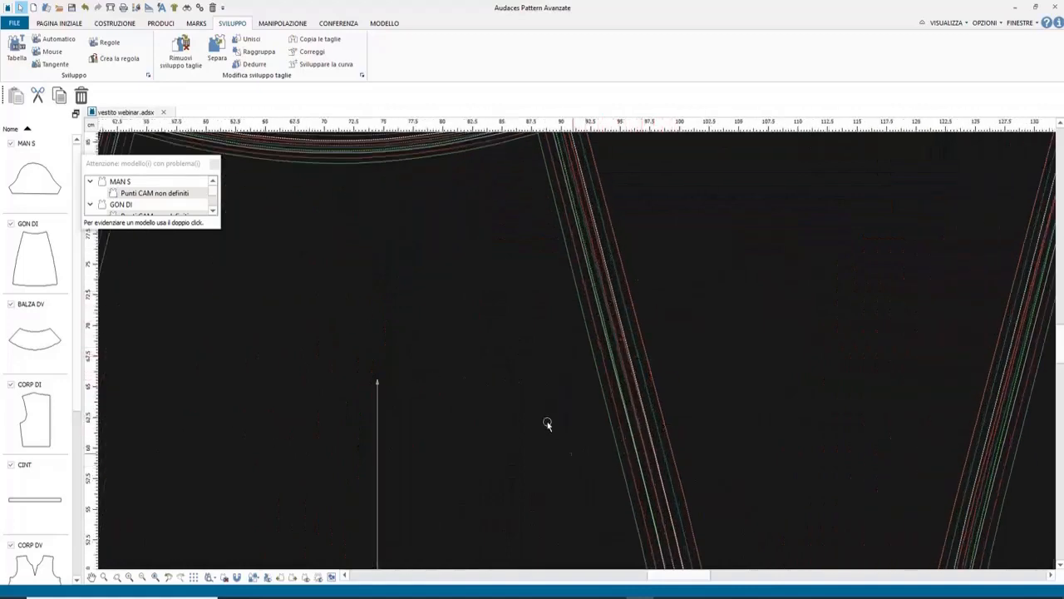
scroll(542, 191, down, 8)
scroll(446, 148, up, 3)
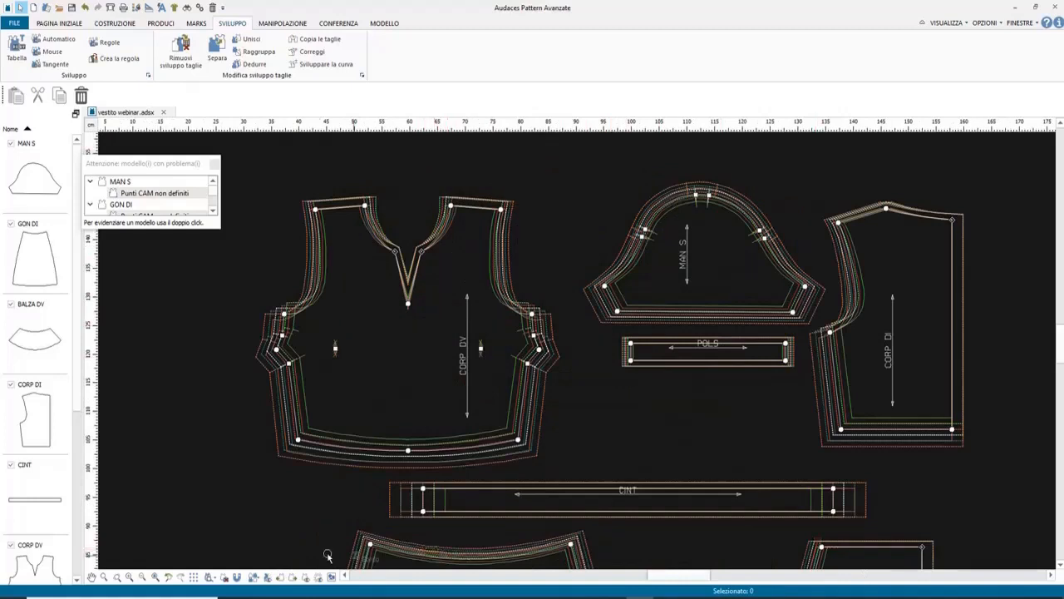
Hide the seam allowances and the nested sizes of all pieces, leaving only the base-size outlines.
click(317, 578)
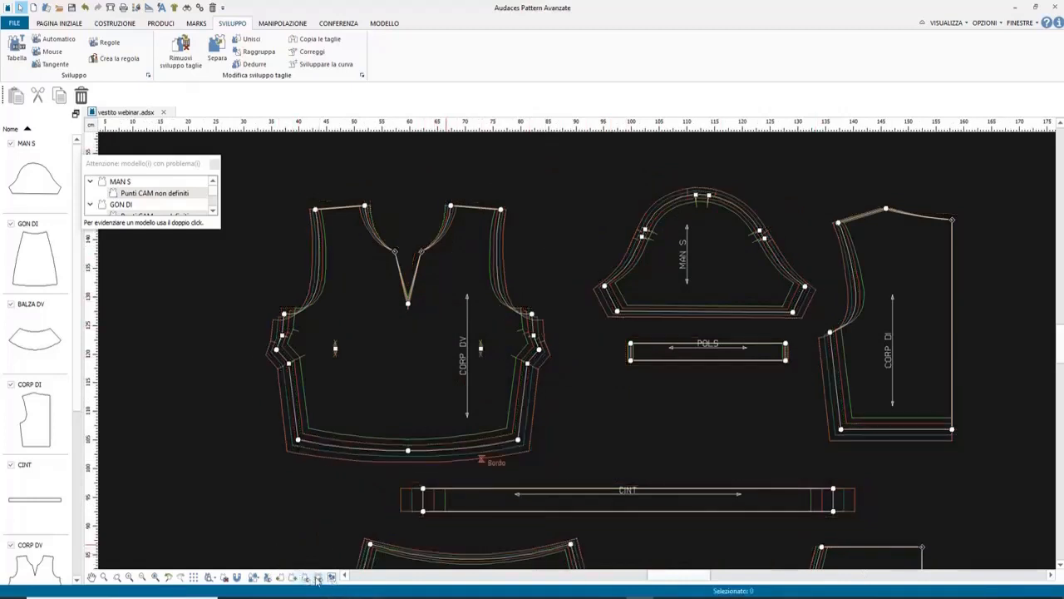
click(268, 579)
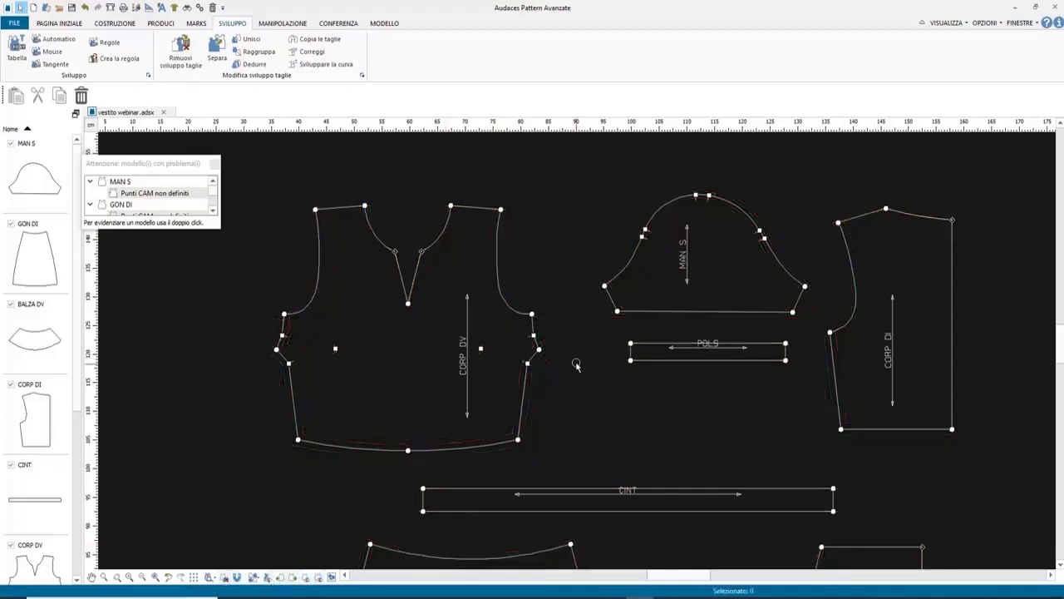
right_click(575, 362)
click(698, 330)
scroll(697, 220, up, 3)
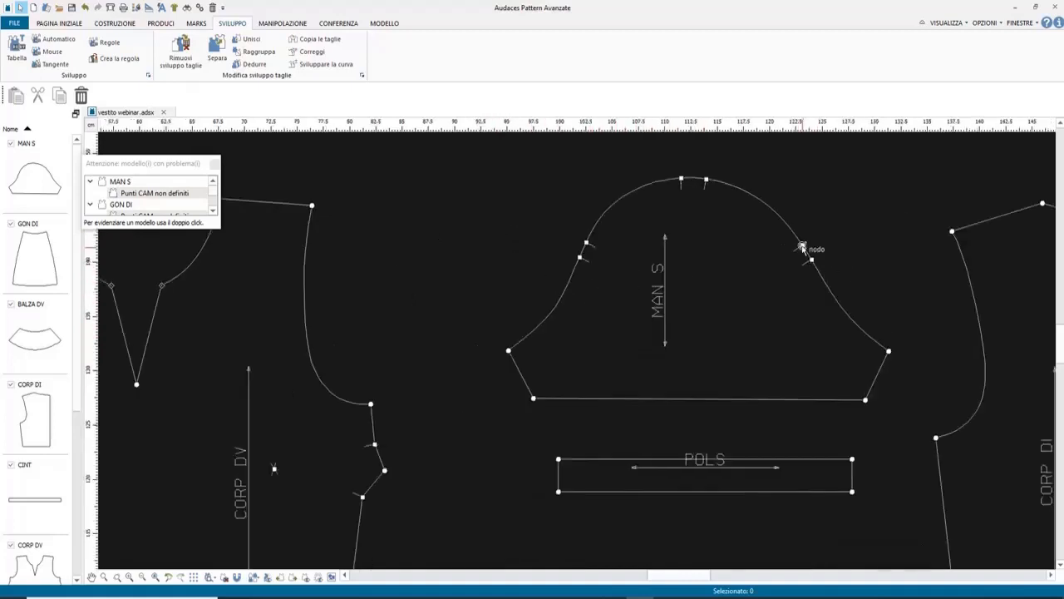
scroll(666, 236, down, 2)
Start verifying the pieces, comparing CORP DV's armhole on the sleeve side with the MAN S sleeve cap.
click(160, 22)
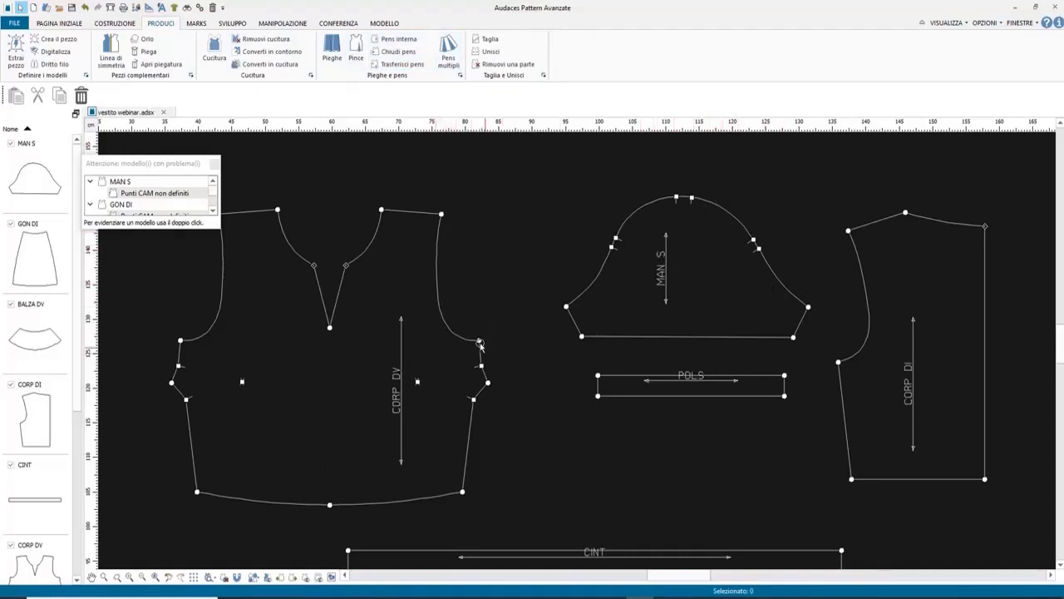
click(338, 24)
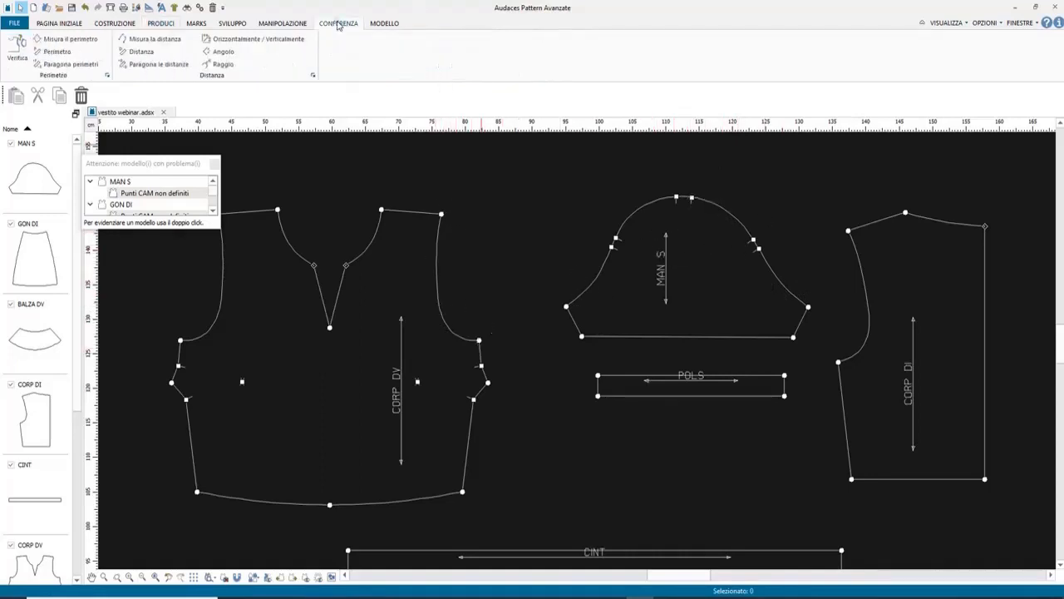
click(16, 48)
click(436, 242)
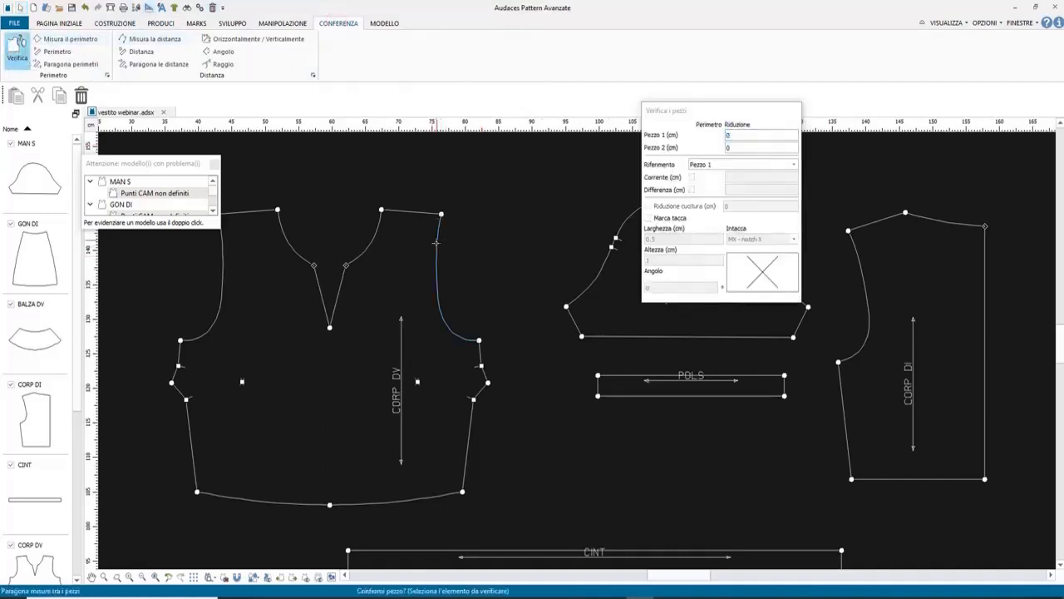
click(435, 265)
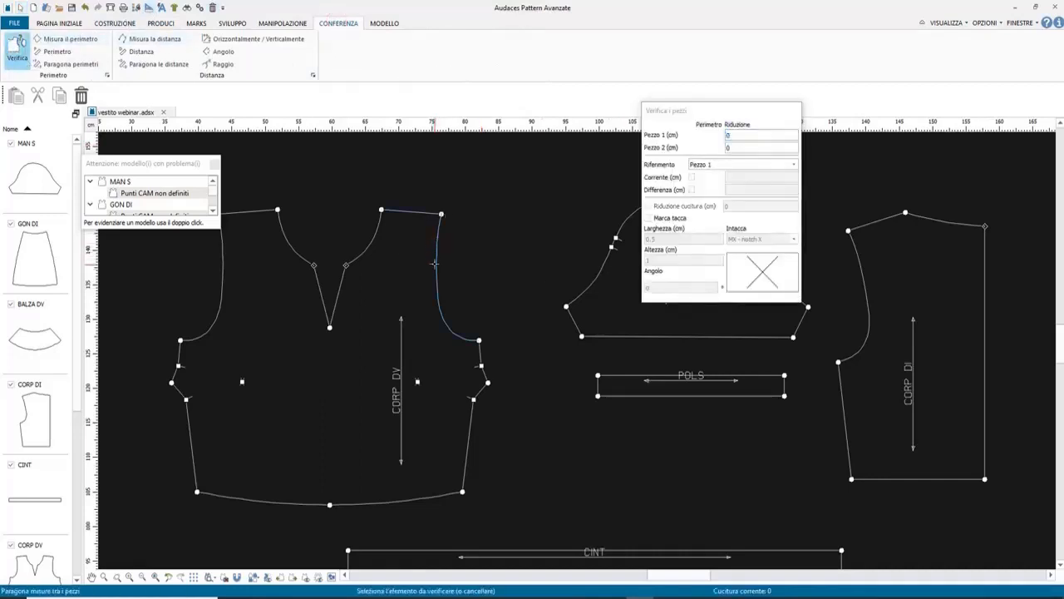
click(601, 269)
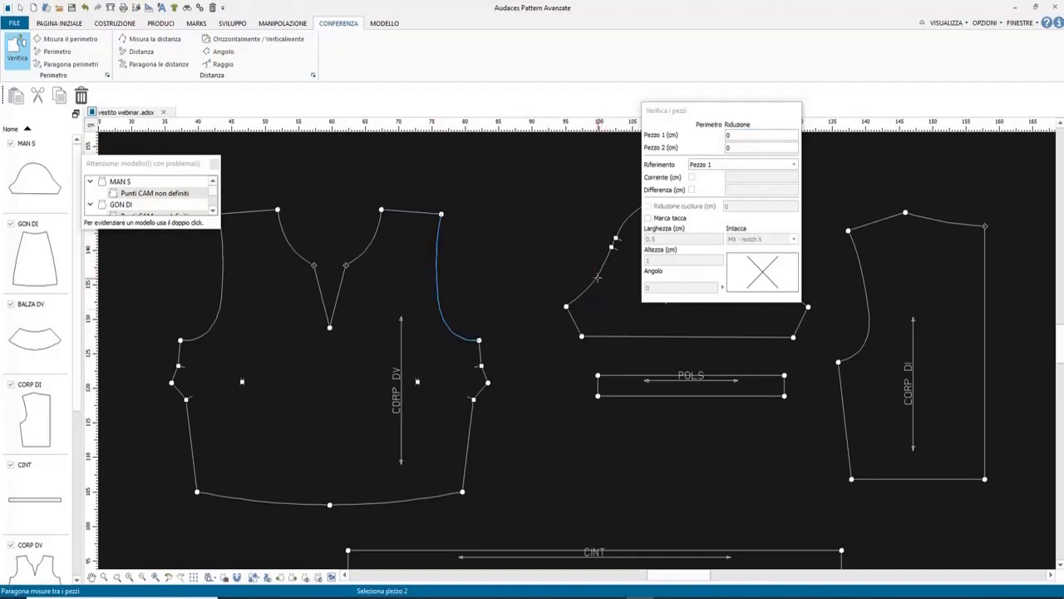
click(597, 277)
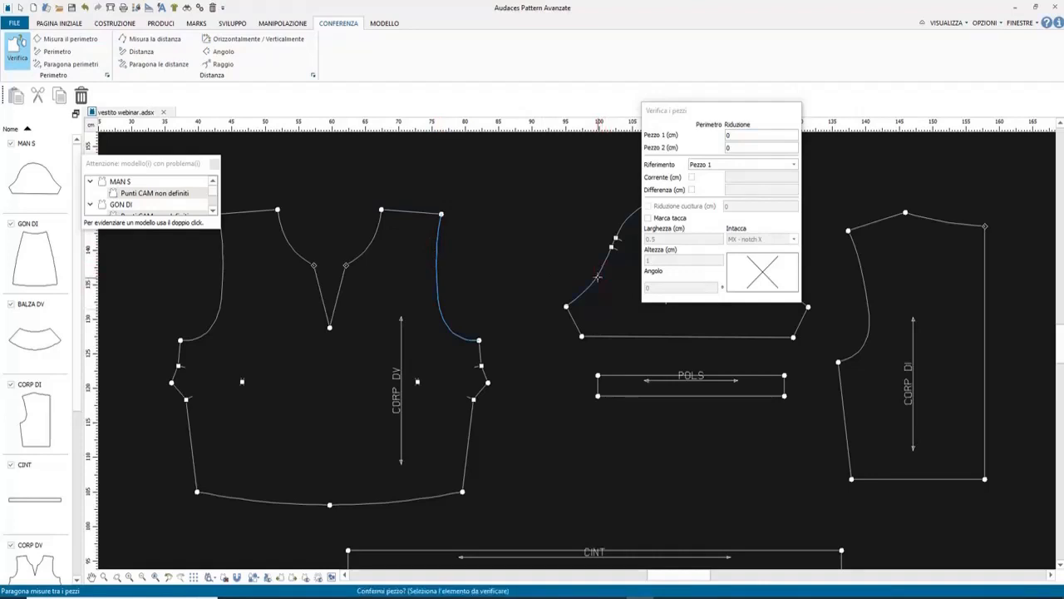
Match CORP DV's underarm point to the MAN S underarm corner, walk the sleeve along the armhole and fix a matching point on both.
click(442, 214)
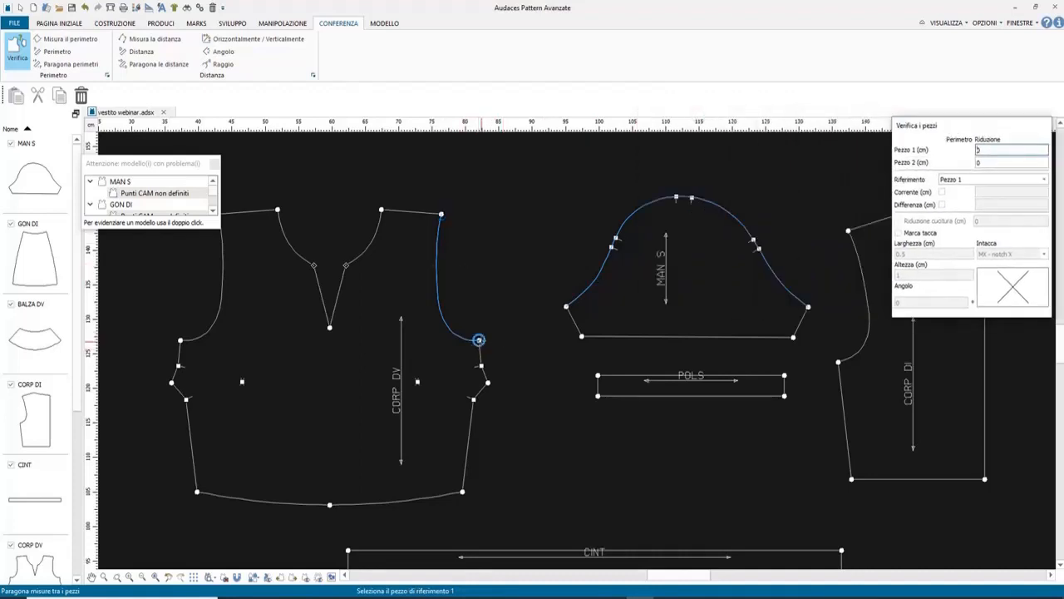
click(479, 339)
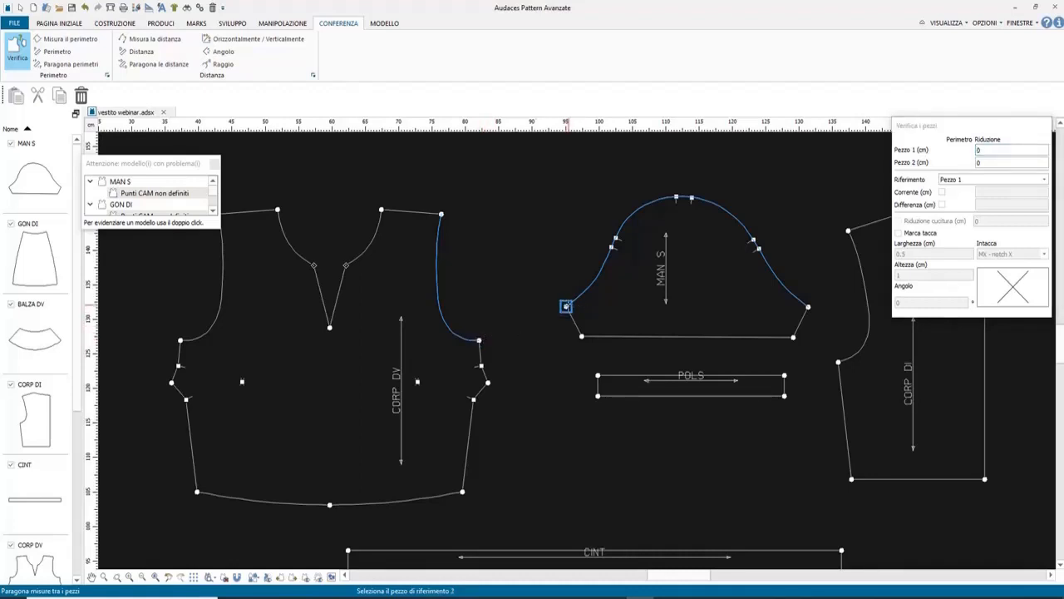
click(565, 306)
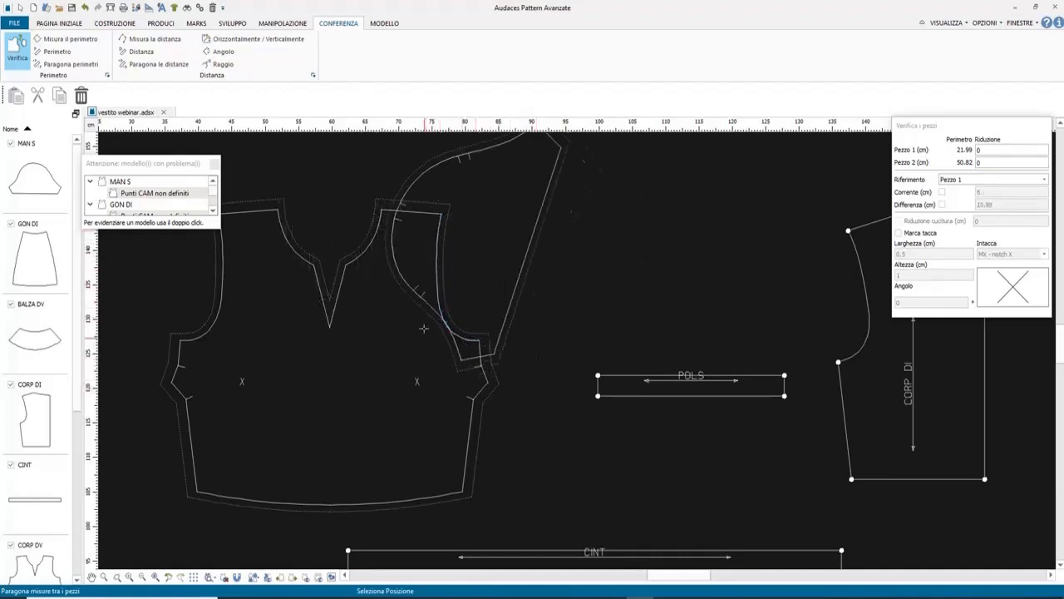
click(447, 291)
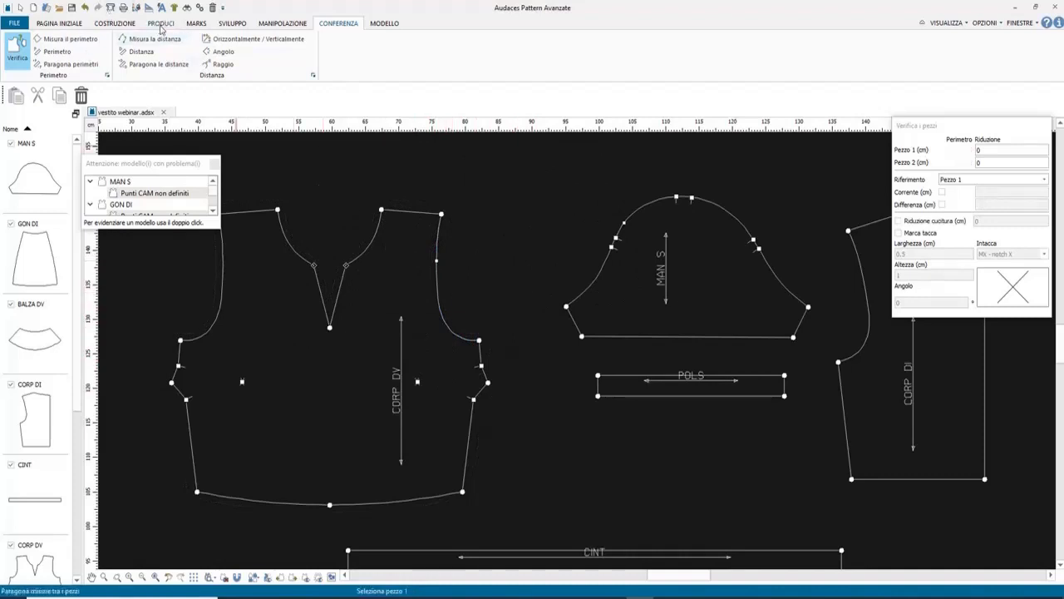
Insert "I - notch I" notches, 0.5 cm wide and 1 cm high, at the matching points on CORP DV's armhole and the MAN S sleeve cap.
click(196, 23)
click(18, 49)
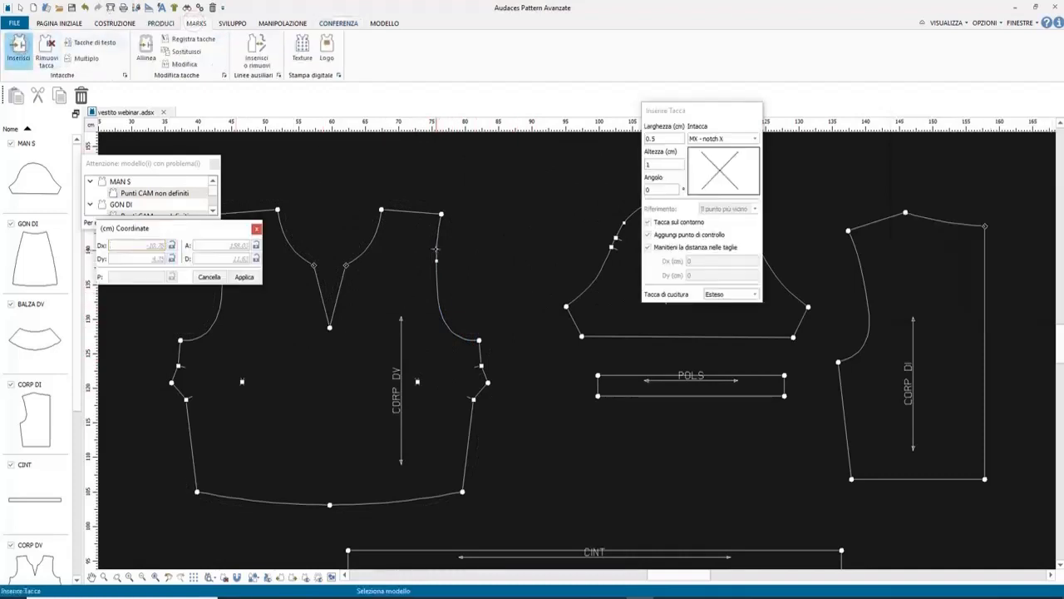
click(793, 138)
click(773, 153)
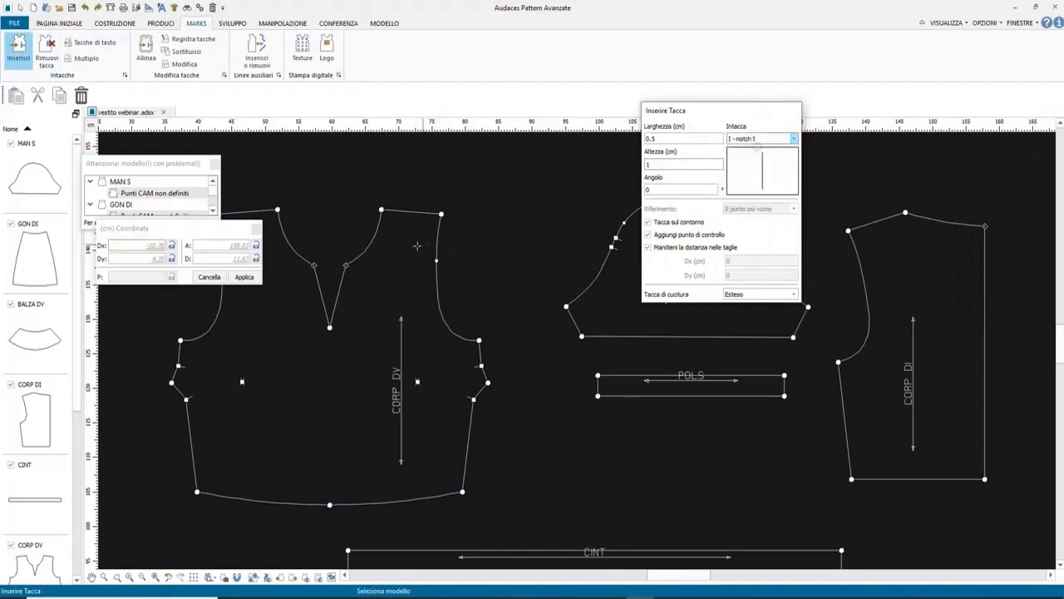
click(624, 223)
click(755, 126)
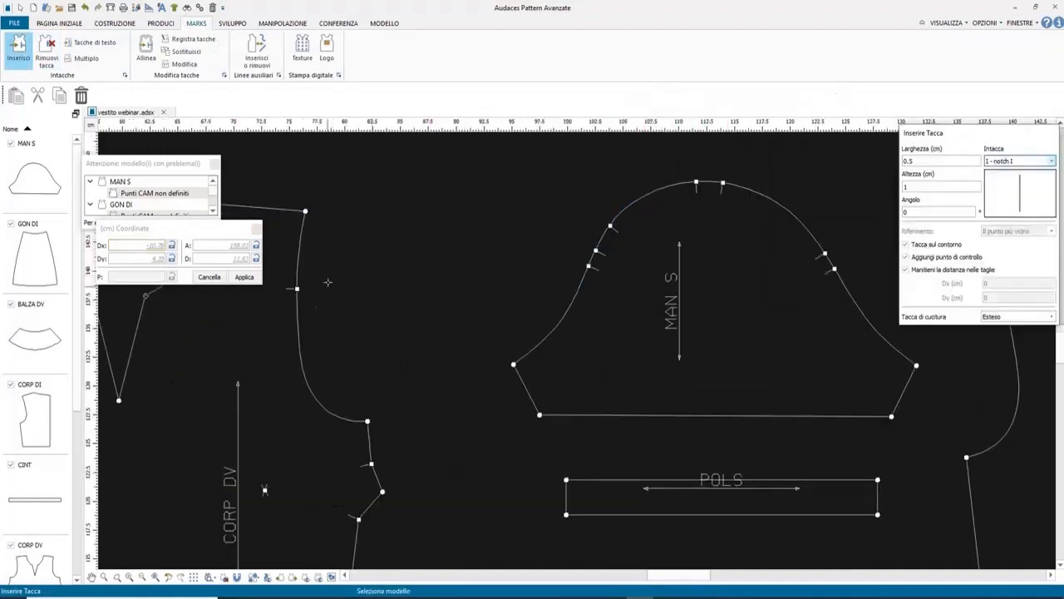
scroll(622, 236, down, 4)
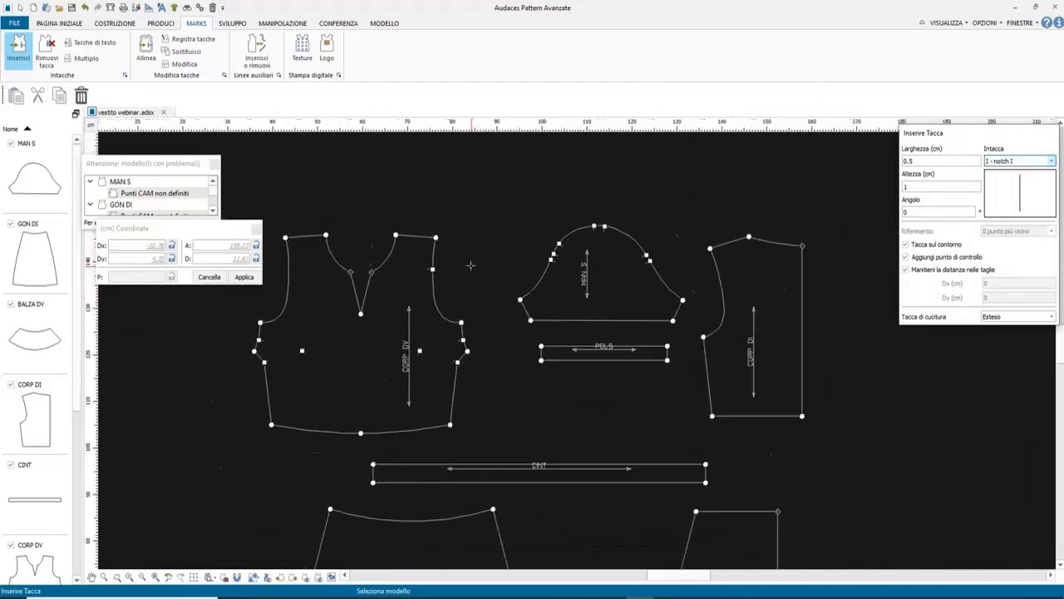
key(Escape)
scroll(211, 457, up, 1)
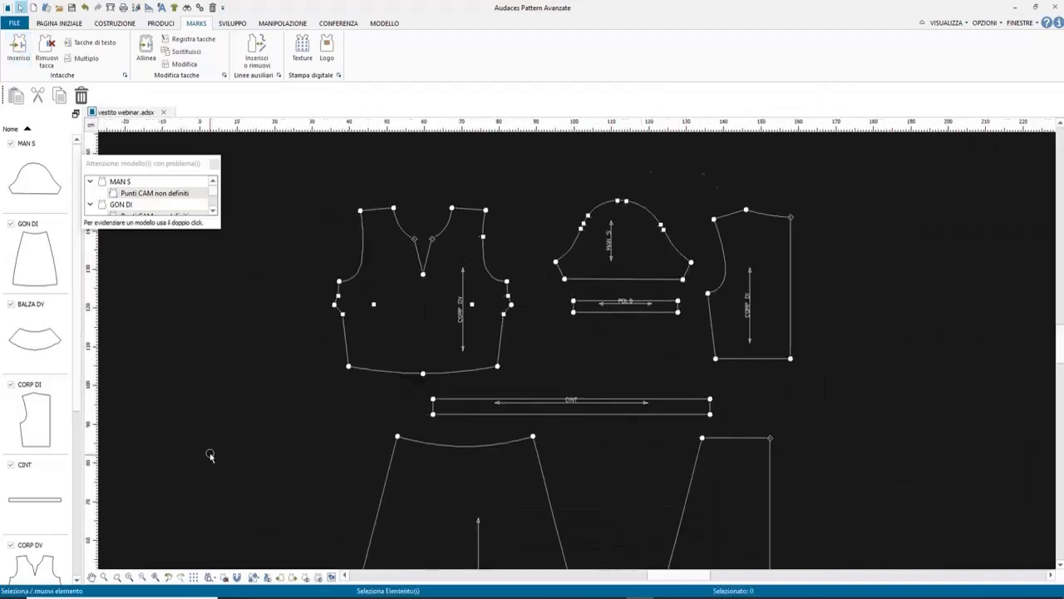
scroll(211, 456, up, 1)
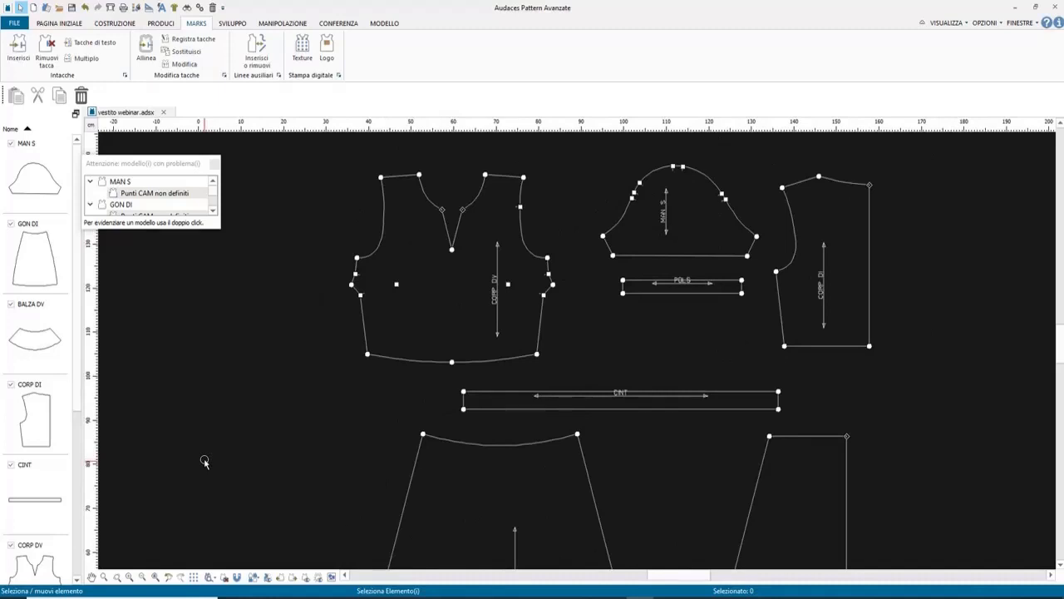
Review the file formats available for importing and exporting the model.
click(13, 24)
mouse_move(91, 210)
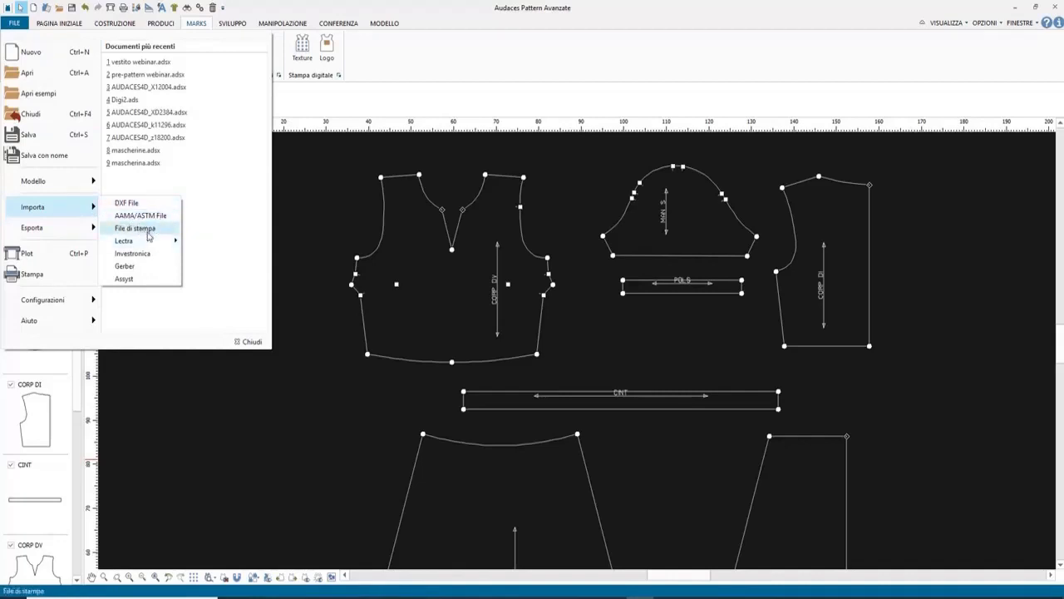
mouse_move(126, 244)
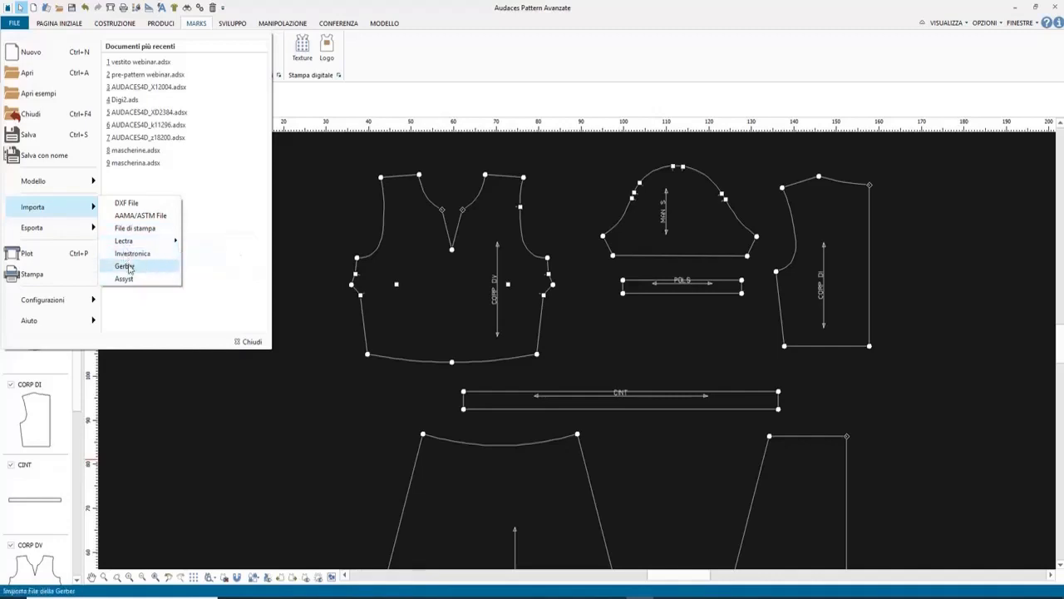
mouse_move(73, 235)
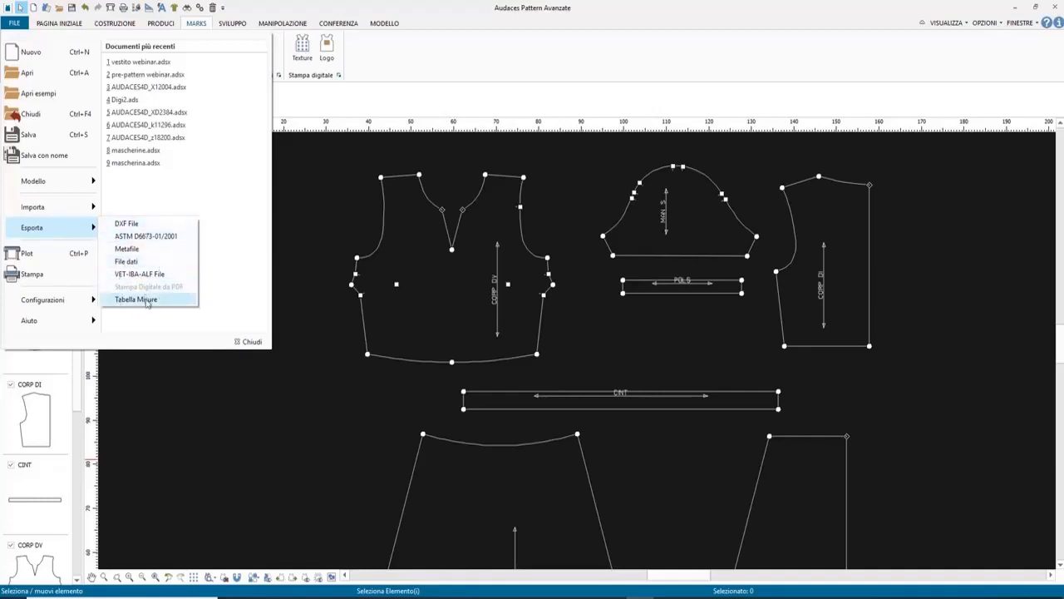
click(36, 263)
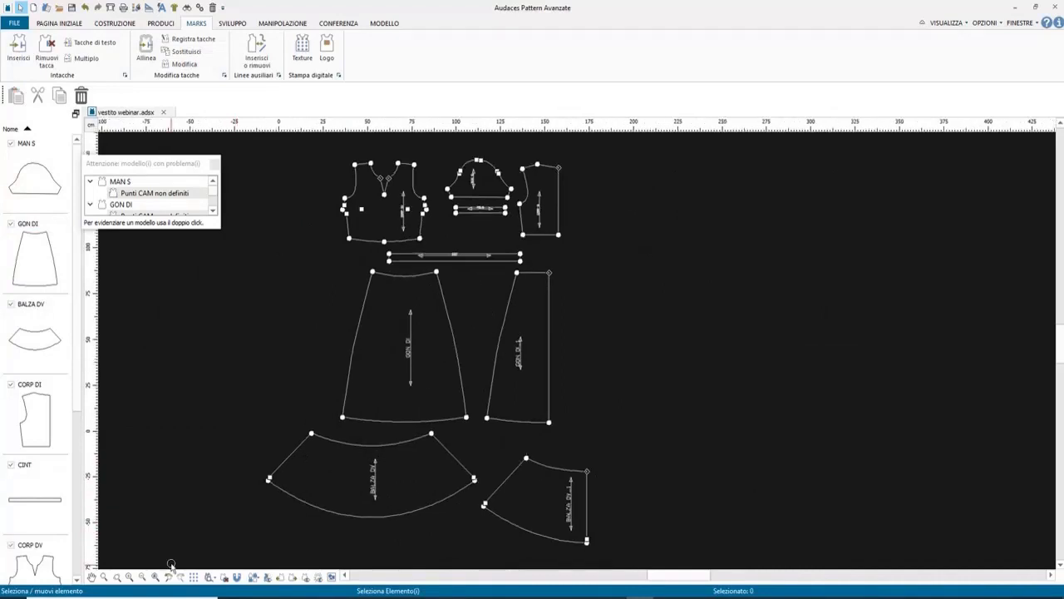
Show the seam allowances and the nested sizes of all pieces again.
click(320, 579)
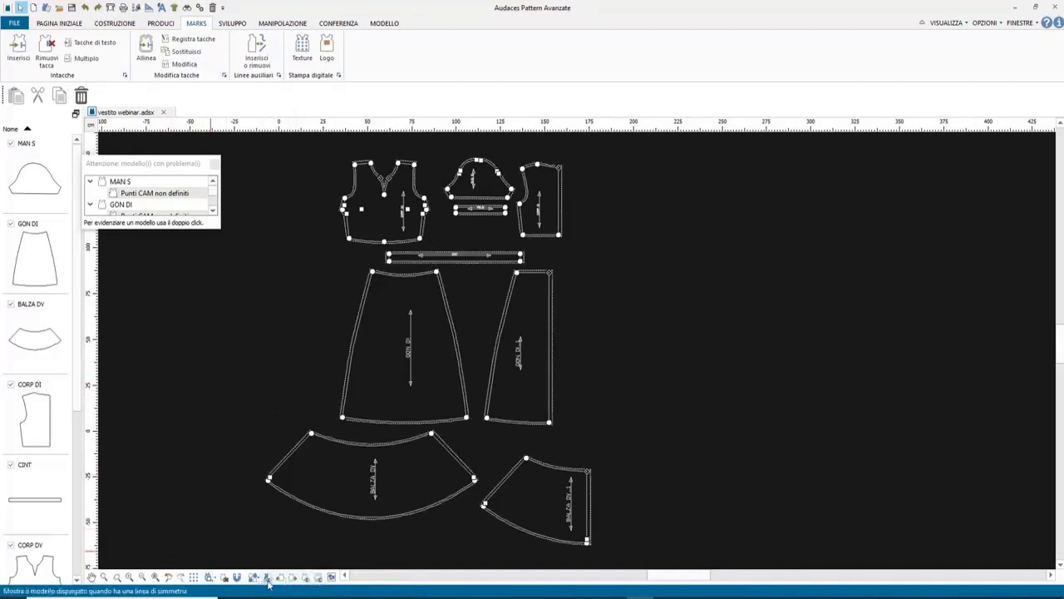
click(213, 574)
scroll(316, 252, up, 2)
scroll(373, 195, down, 4)
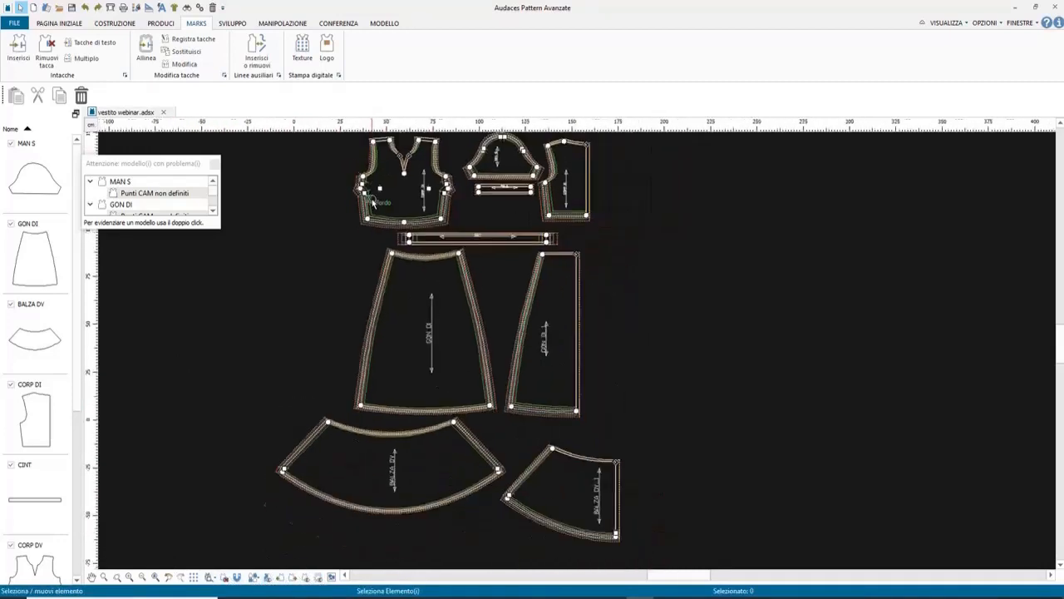
scroll(389, 135, up, 3)
Open the model's fabric registration and look through the properties of the registered fabrics.
click(384, 22)
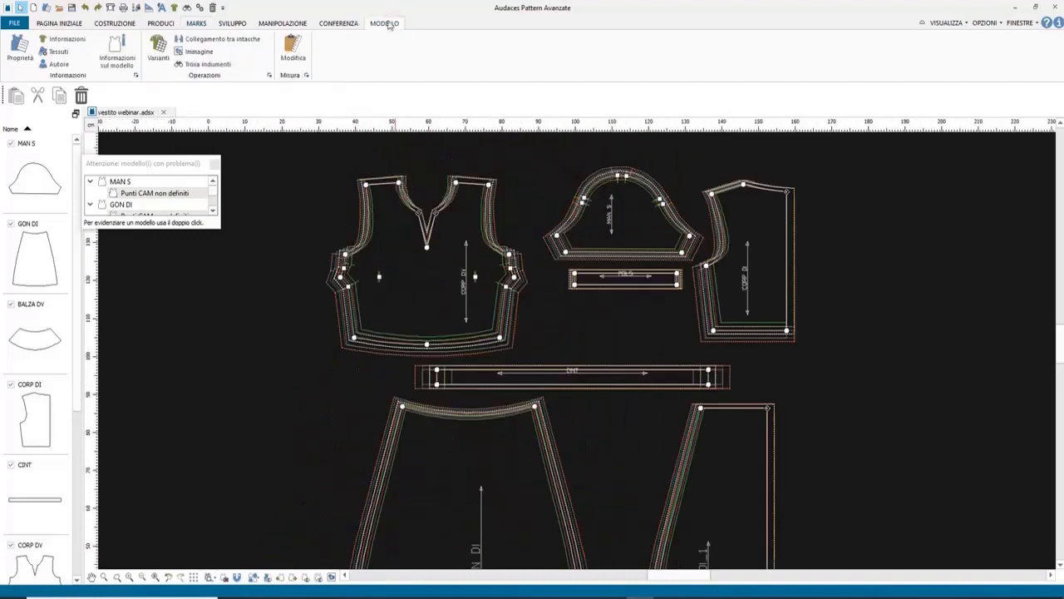
click(52, 52)
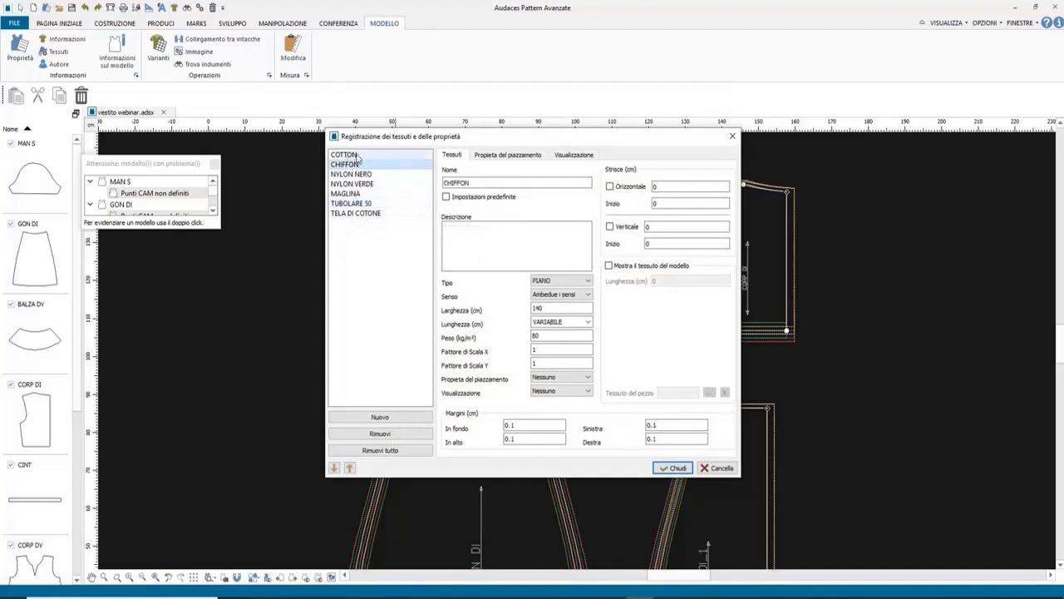
click(354, 173)
click(358, 184)
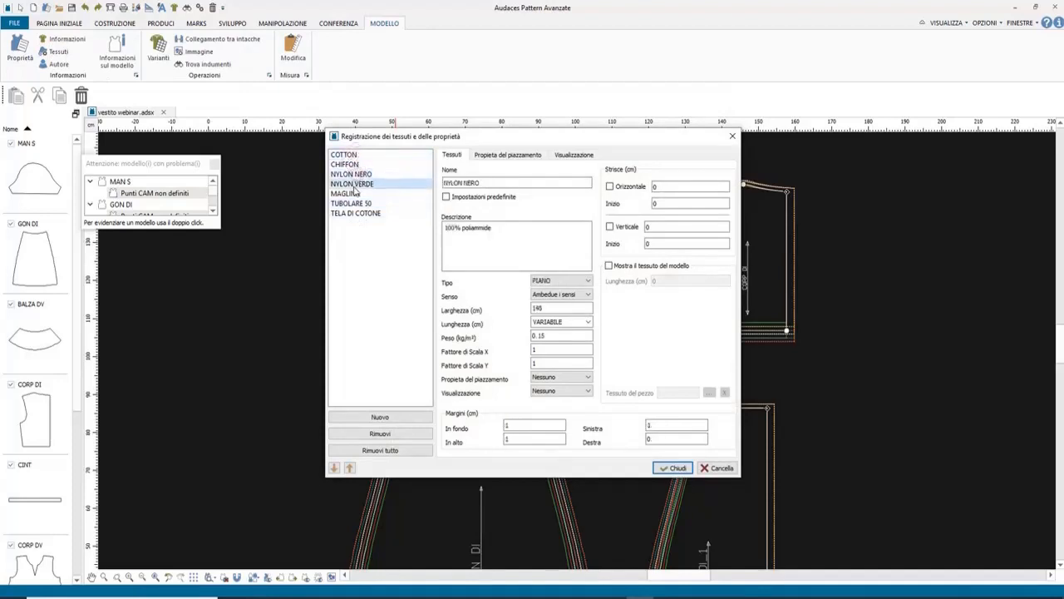
click(358, 194)
Rename the COTTON fabric as COTONE and enter the description "98% cotone 2% elastan".
click(361, 156)
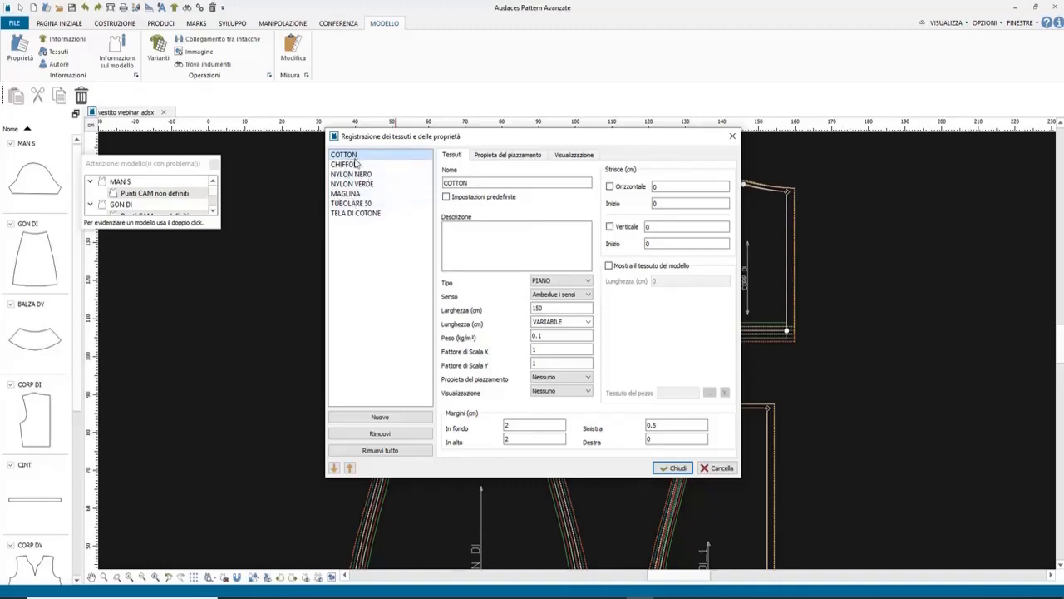
click(489, 182)
key(BackSpace)
key(BackSpace)
key(BackSpace)
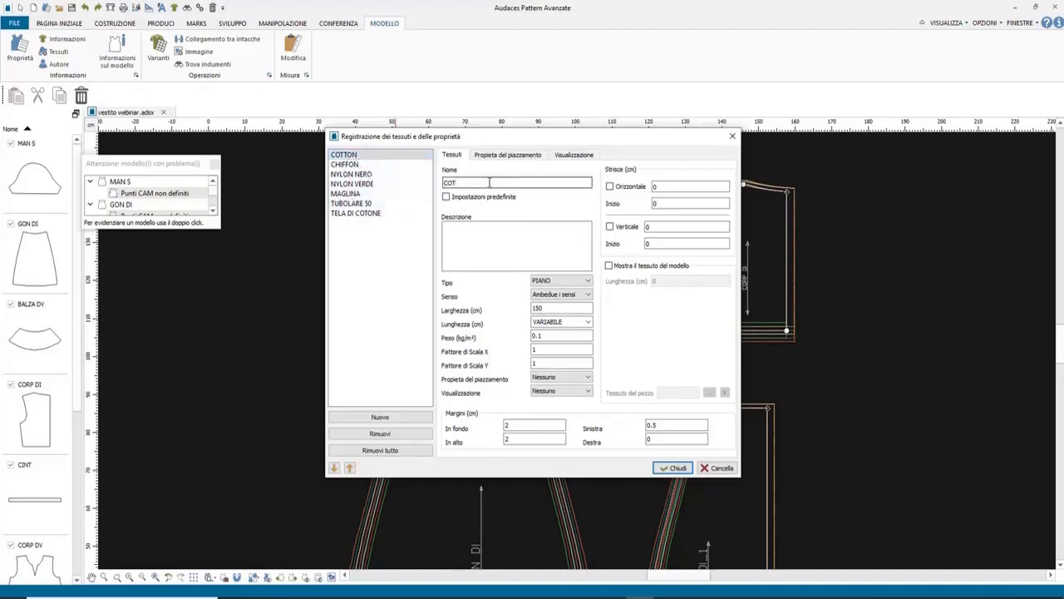
click(476, 231)
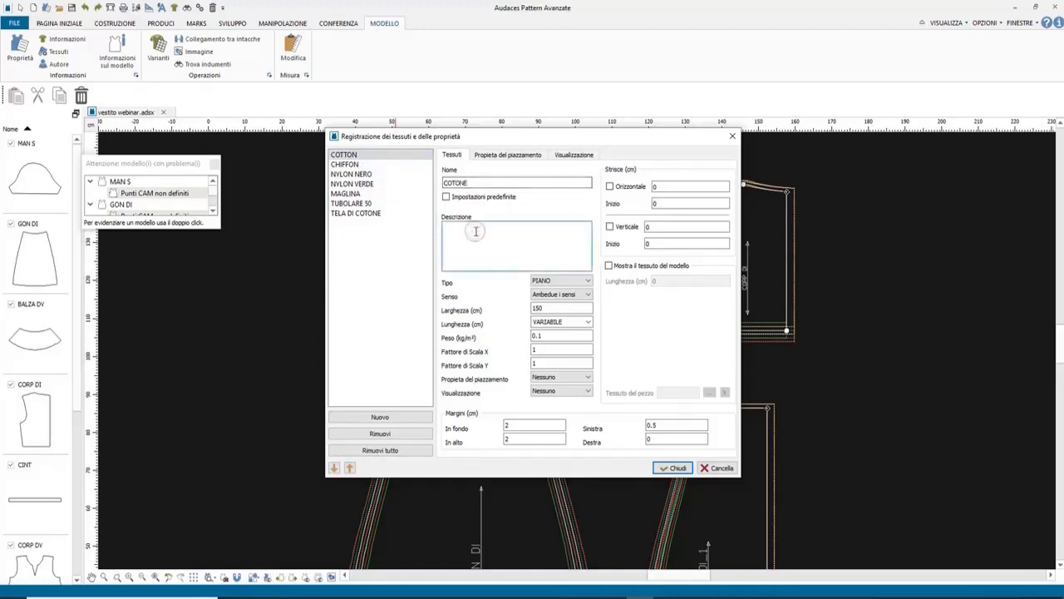
text(20)
text(98)
text(% cotone 2% elastan)
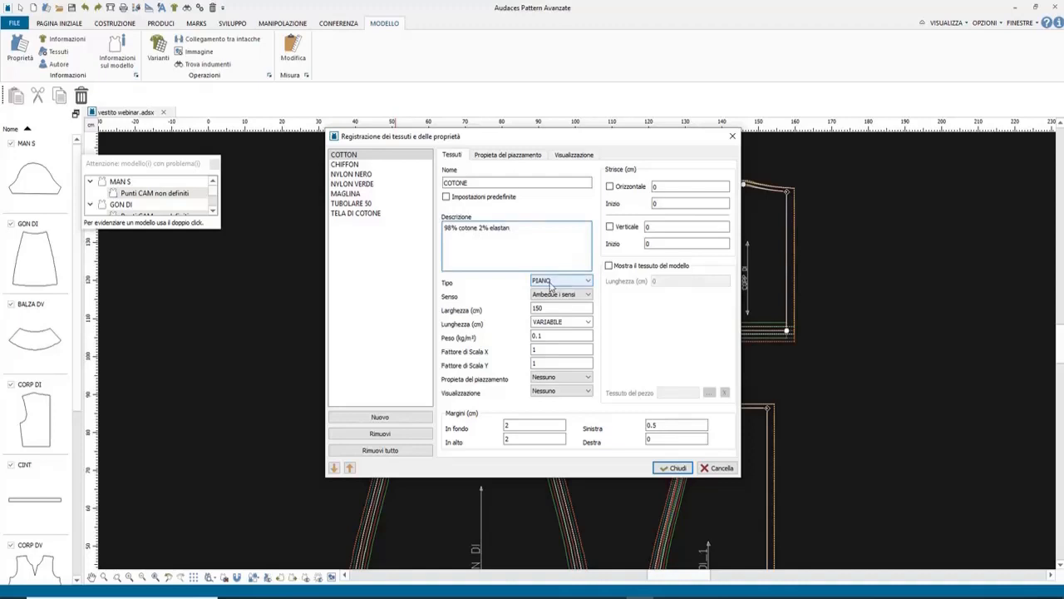
Set COTONE's width to 180 cm, its weight to 0.15 kg/m², and its left and right margins to 2 cm.
click(550, 285)
click(553, 297)
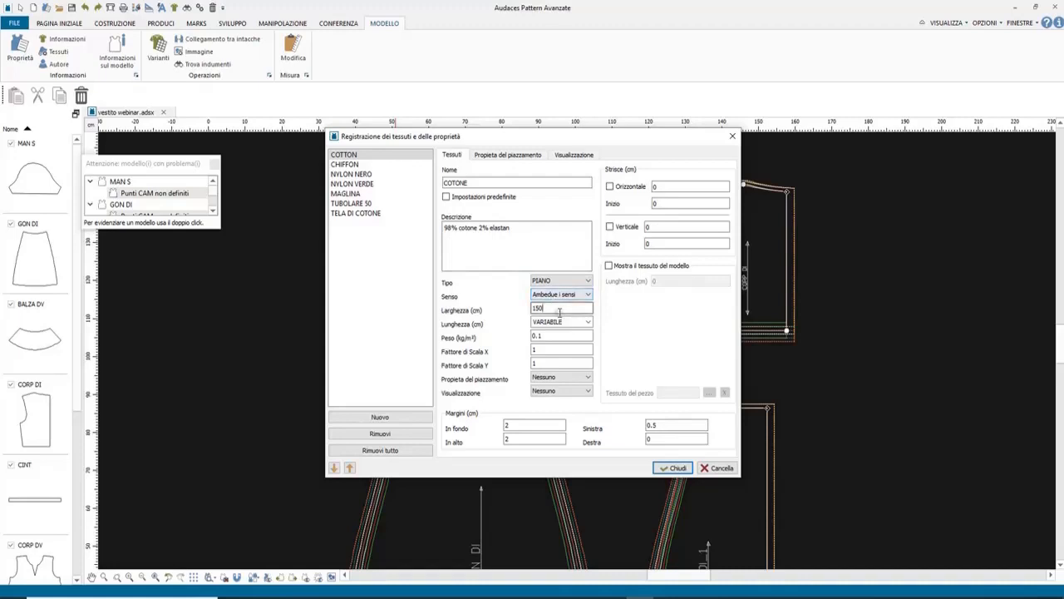
double_click(557, 308)
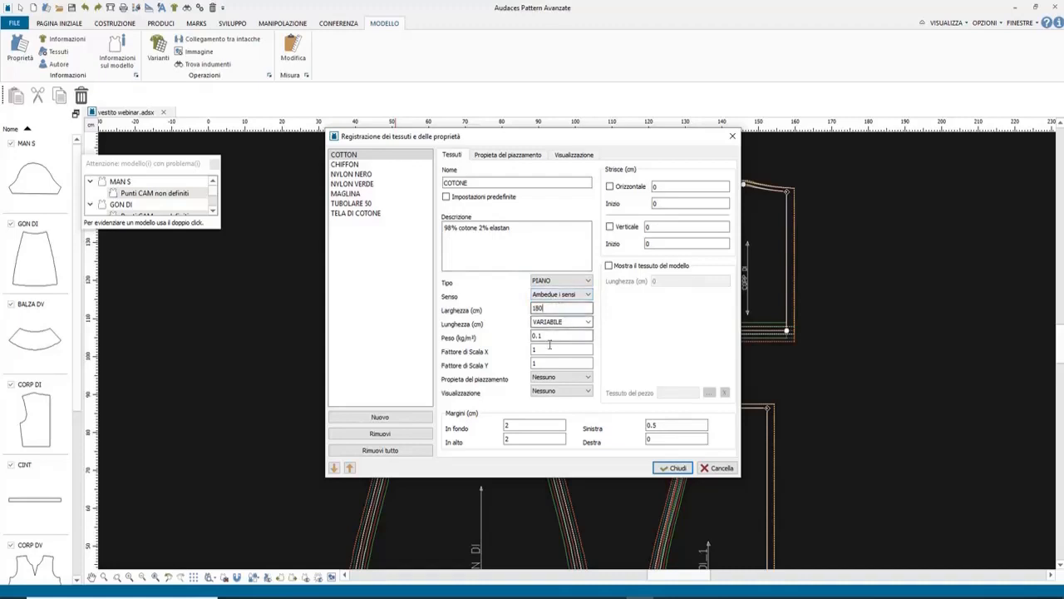
text(180)
click(548, 337)
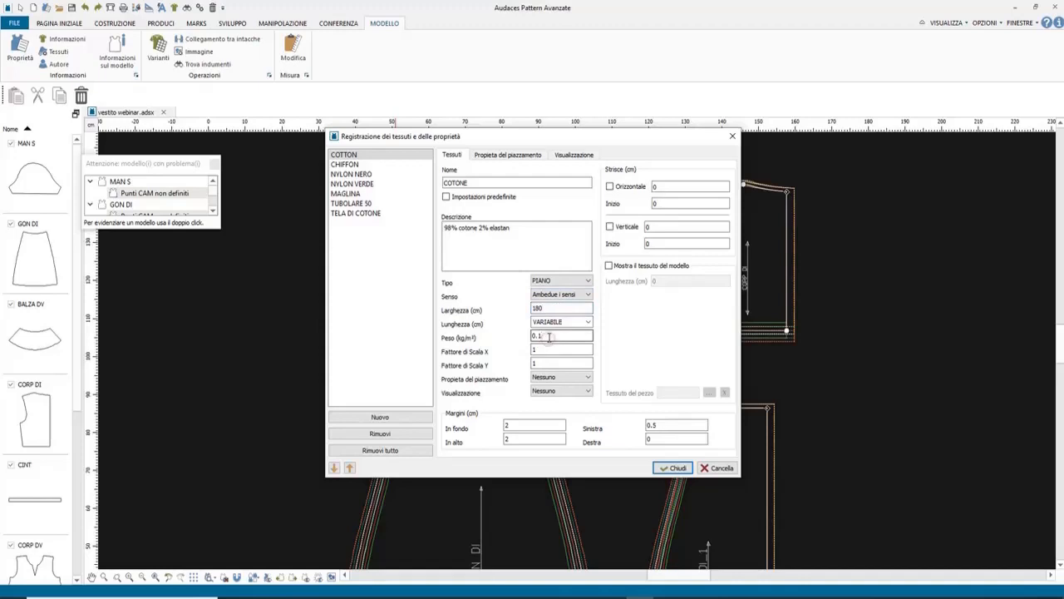
text(5)
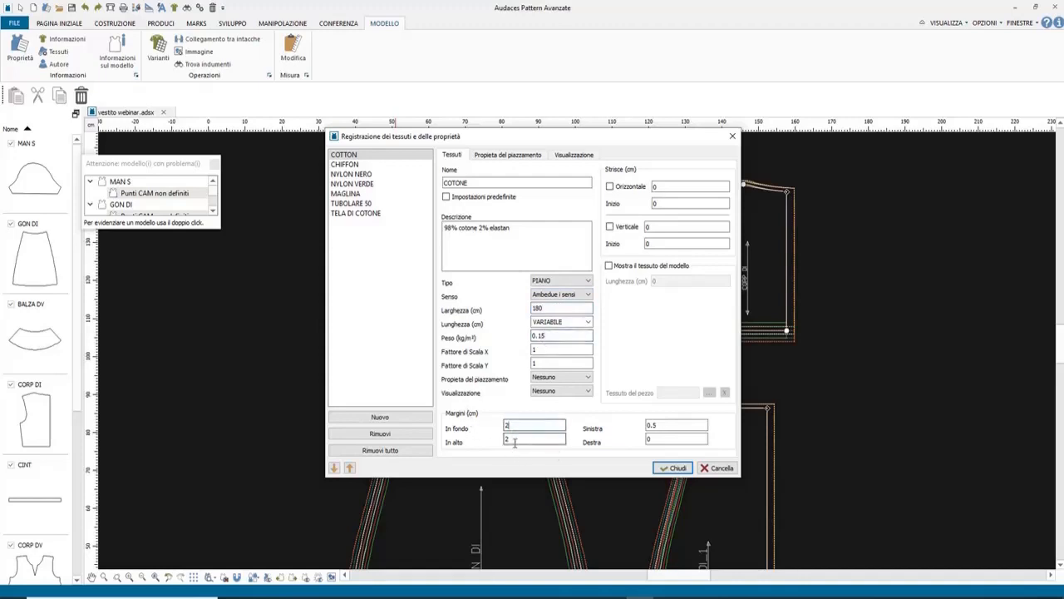
click(512, 439)
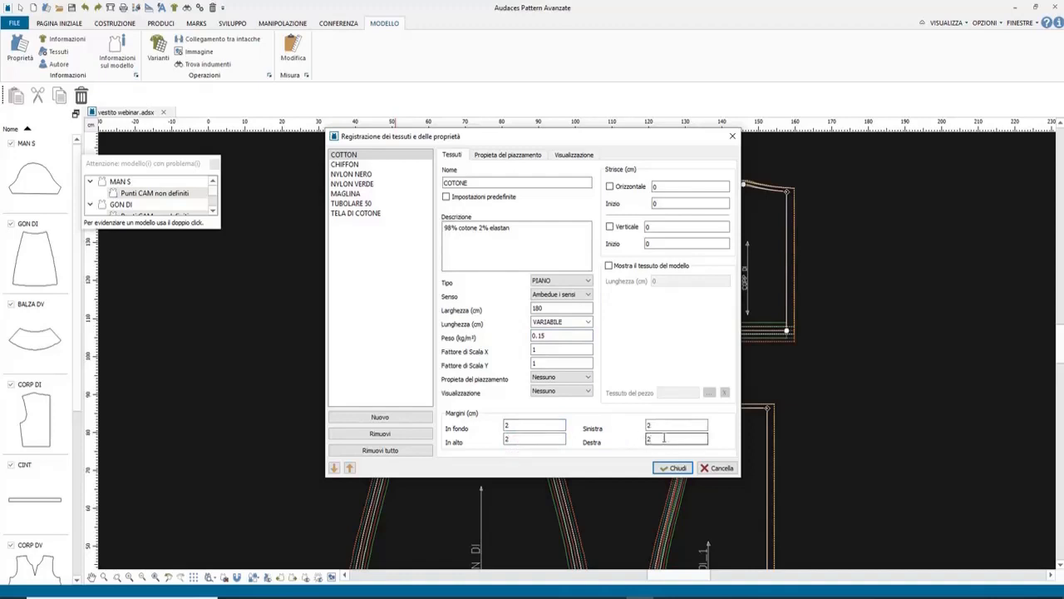
Enter the description "100% poliestere" for the CHIFFON fabric and select PIANO as its type.
click(344, 164)
drag(482, 182, 436, 181)
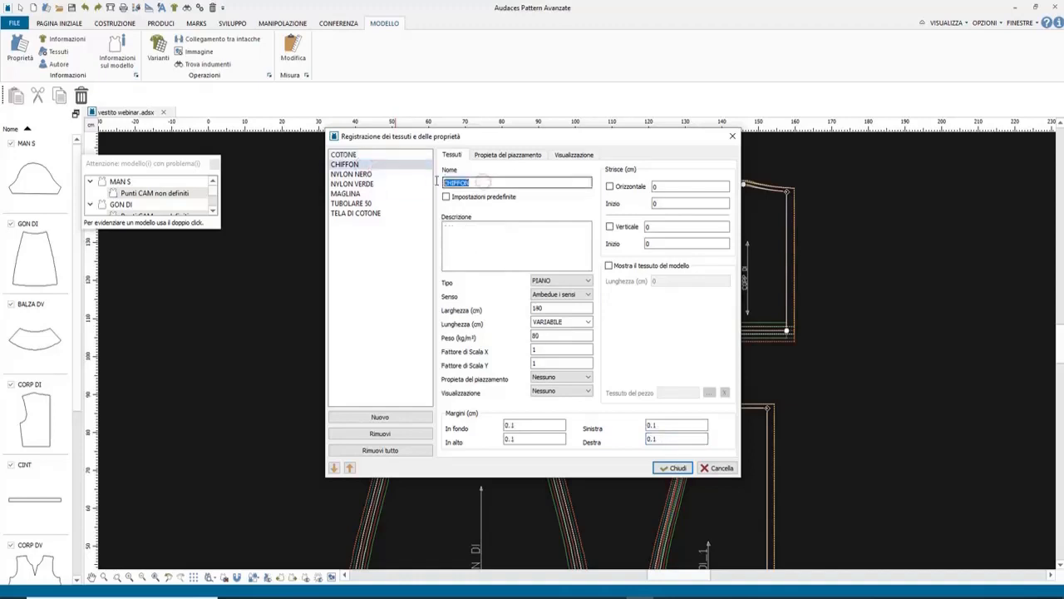
click(482, 228)
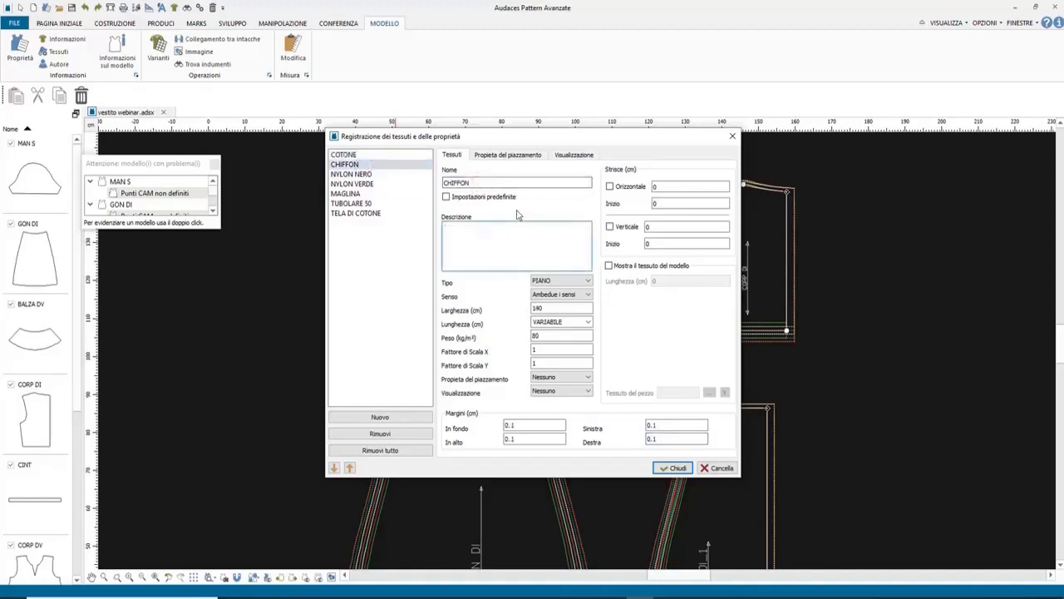
text(100%)
text(poliestere)
click(544, 281)
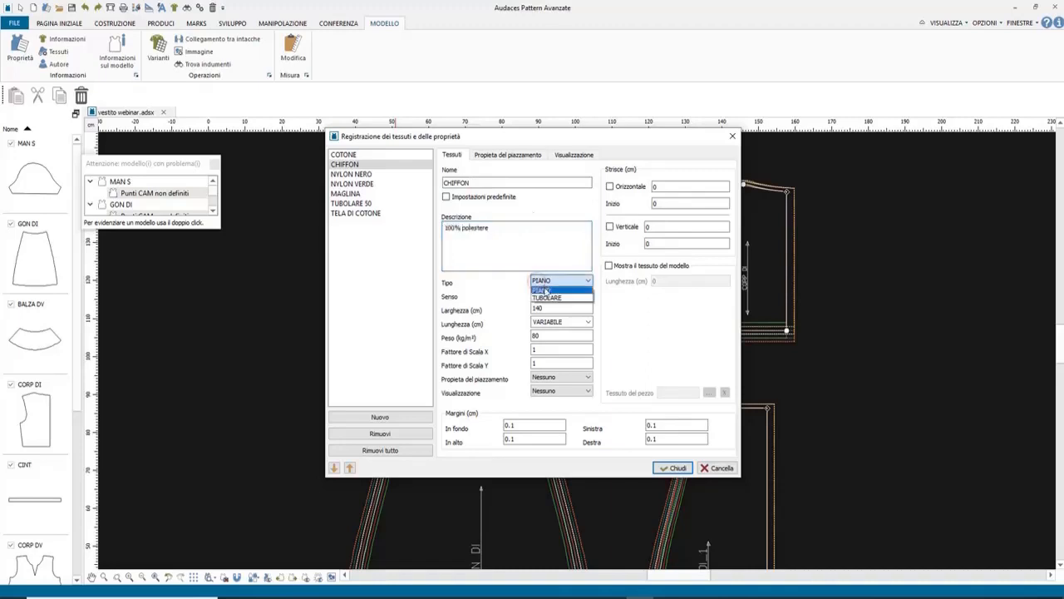
click(545, 289)
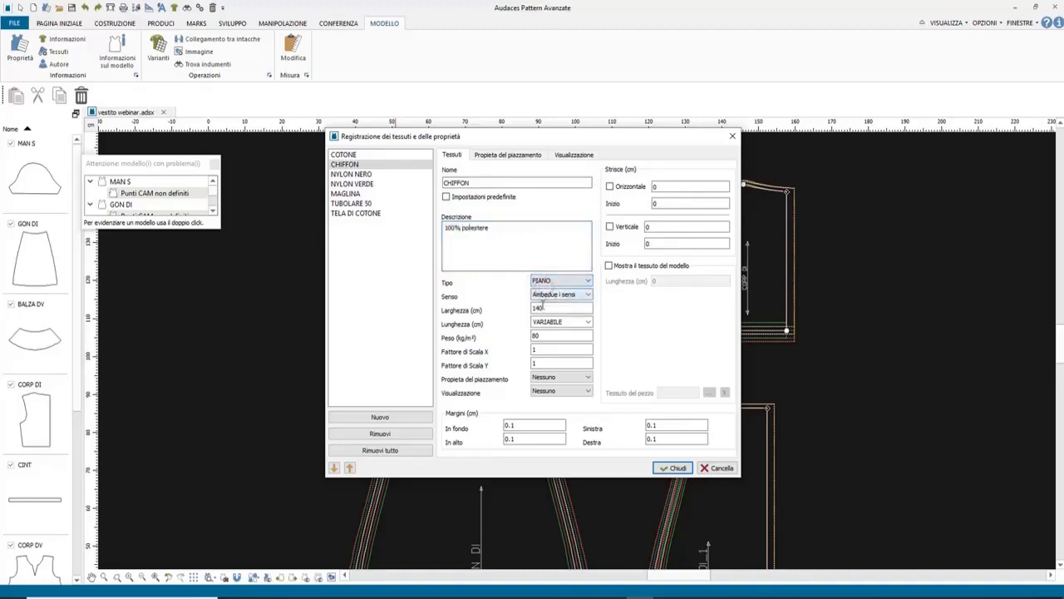
Set CHIFFON's width to 170 cm, its weight to 0.1 kg/m², and all four margins to 2 cm.
click(548, 308)
key(BackSpace)
key(BackSpace)
text(70)
click(549, 336)
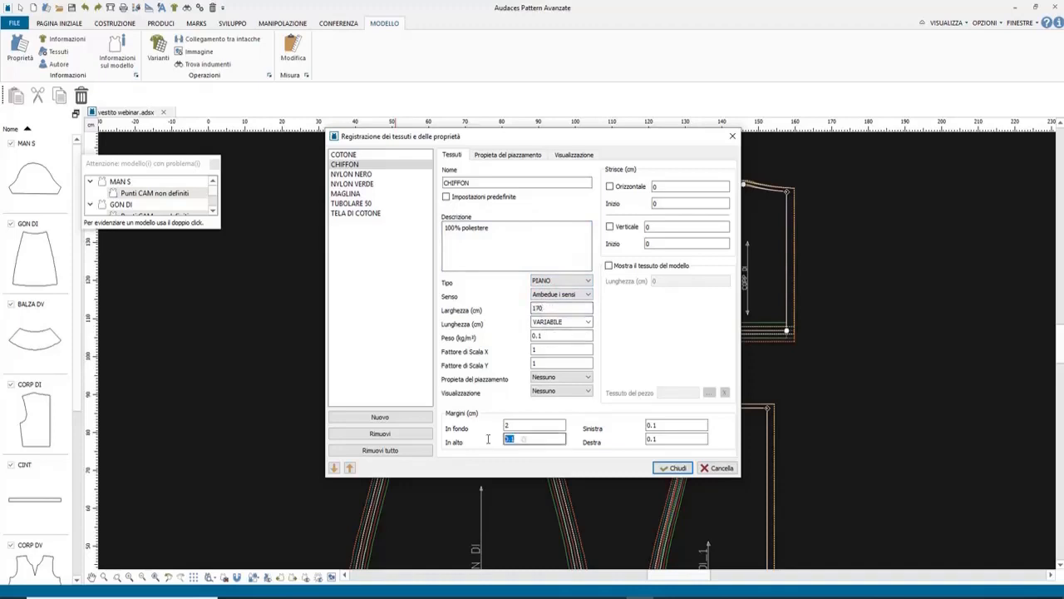
text(2)
drag(672, 425, 630, 429)
text(22)
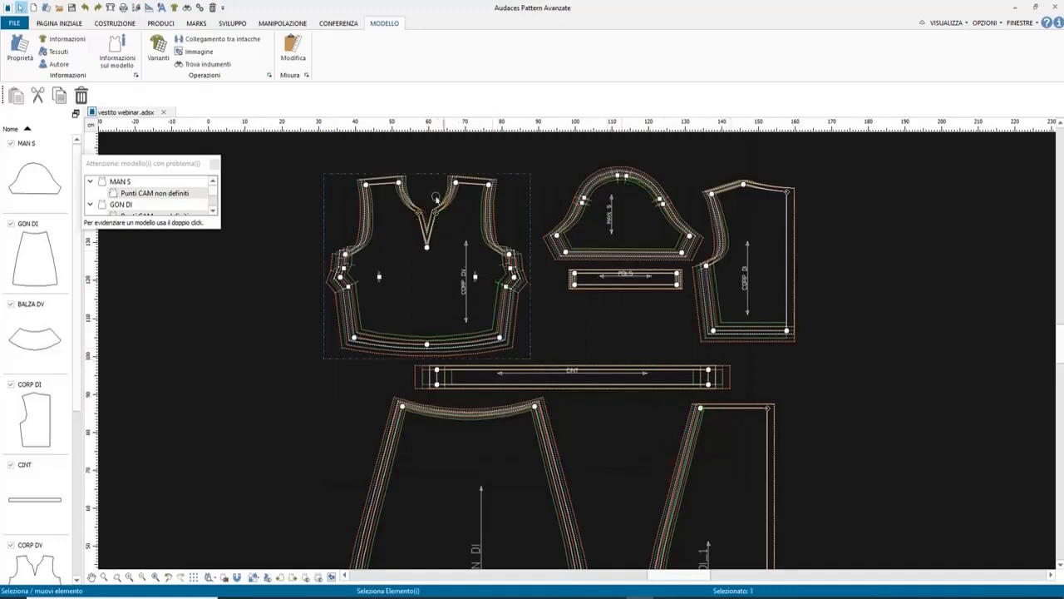
Open the model properties and assign the COTONE fabric to the pieces grouped under fabric 1.
click(424, 336)
right_click(418, 211)
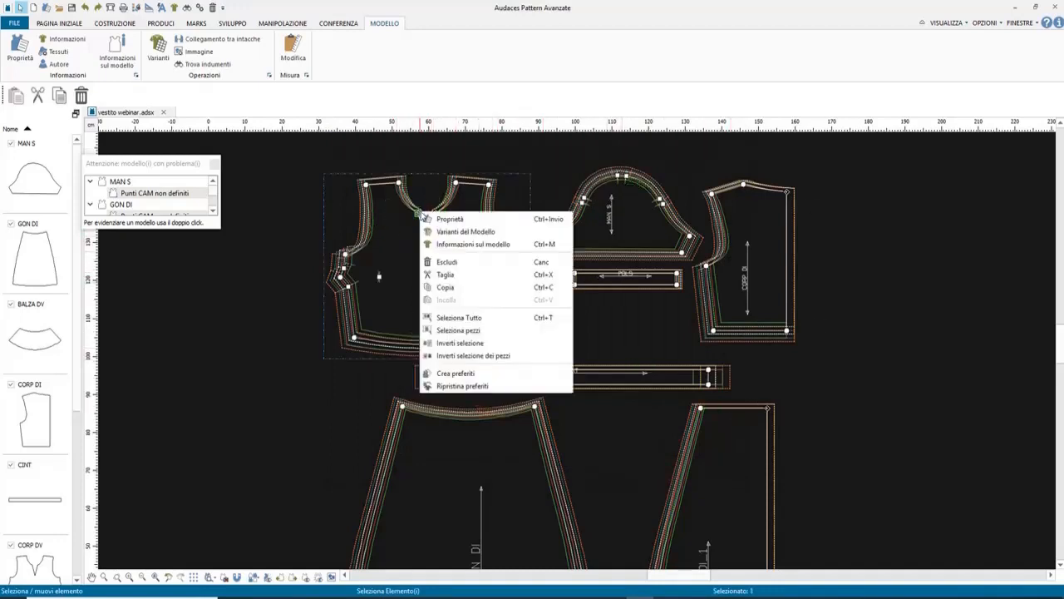
click(450, 219)
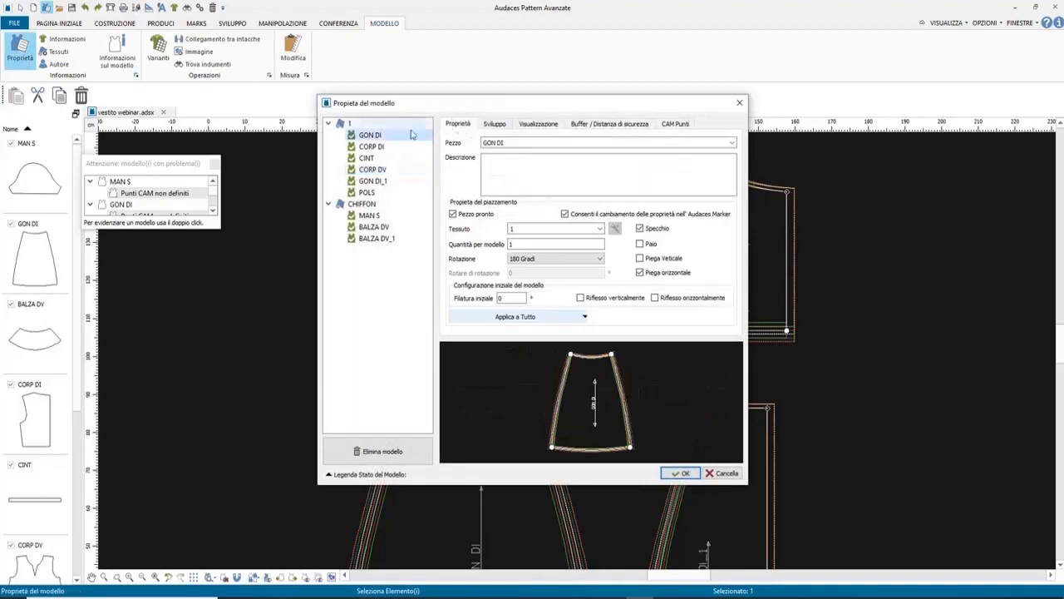
click(553, 229)
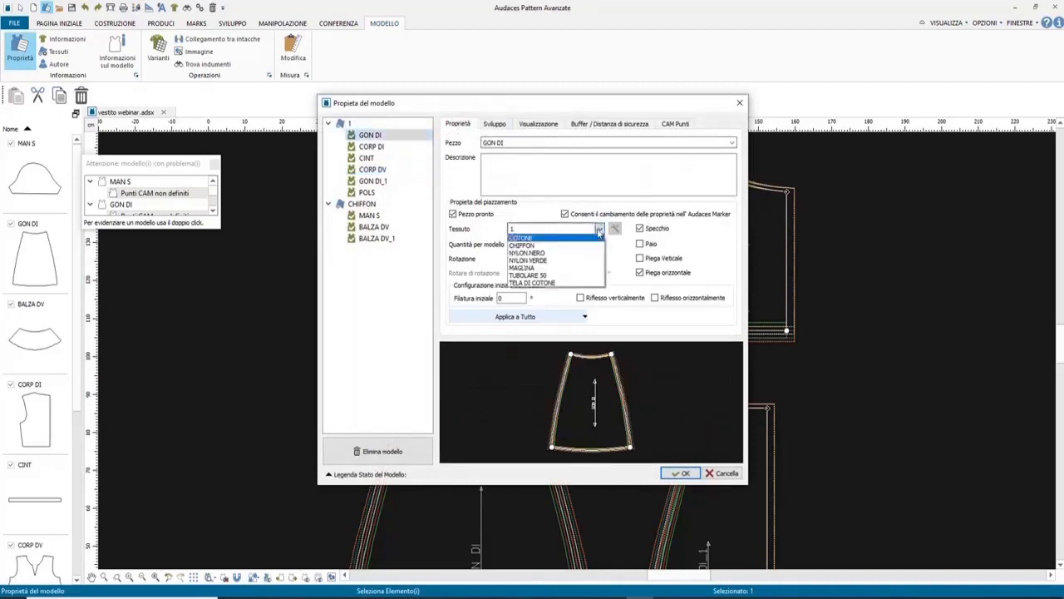
click(521, 238)
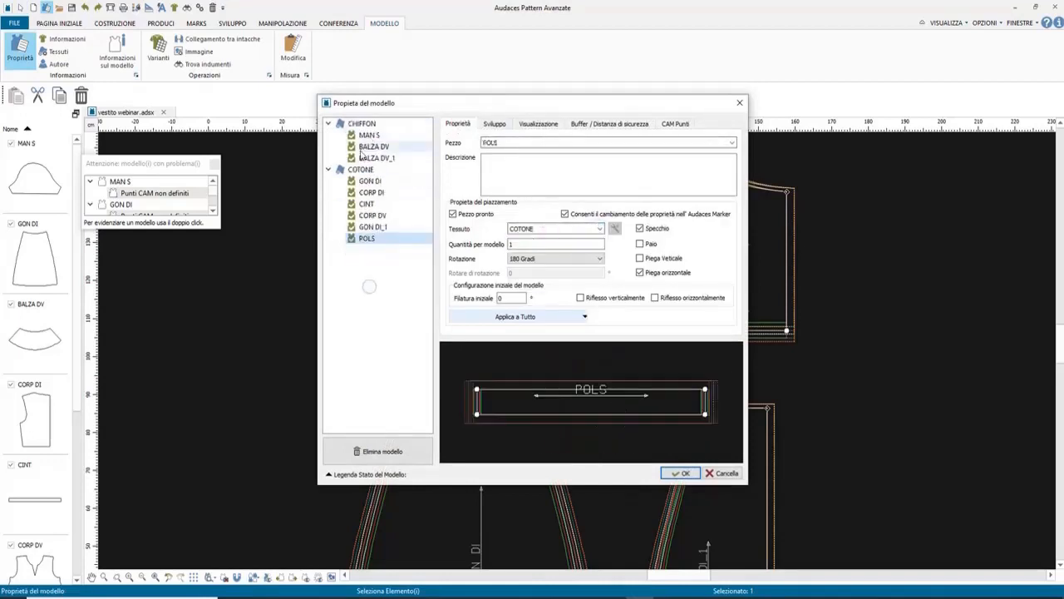
drag(378, 227, 395, 140)
Review the placement properties of the pieces and set the CHIFFON pieces MAN S and BALZA DV_1 as pairs (Paio).
click(371, 180)
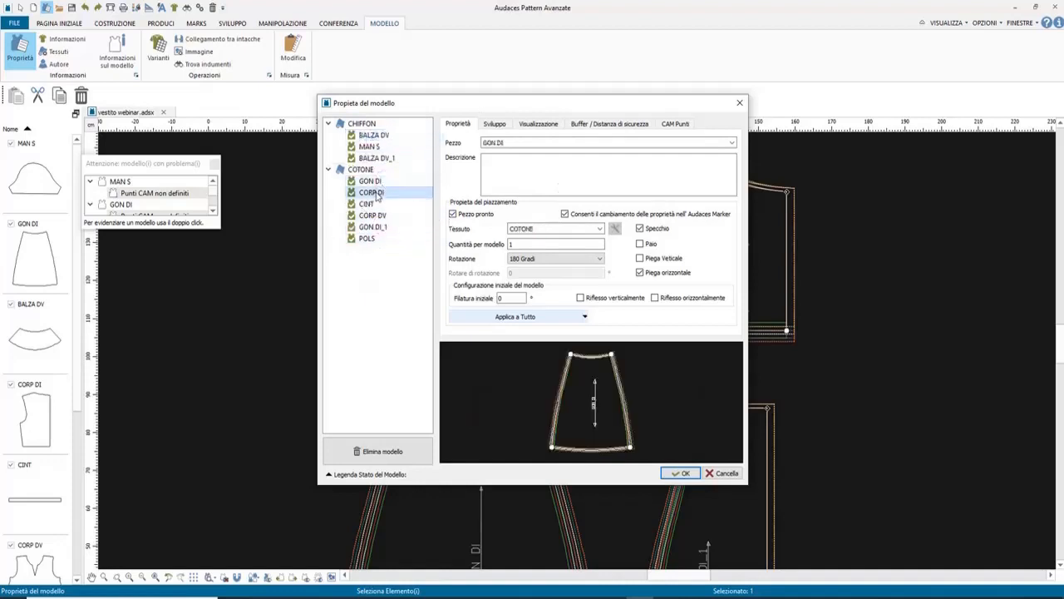
click(374, 192)
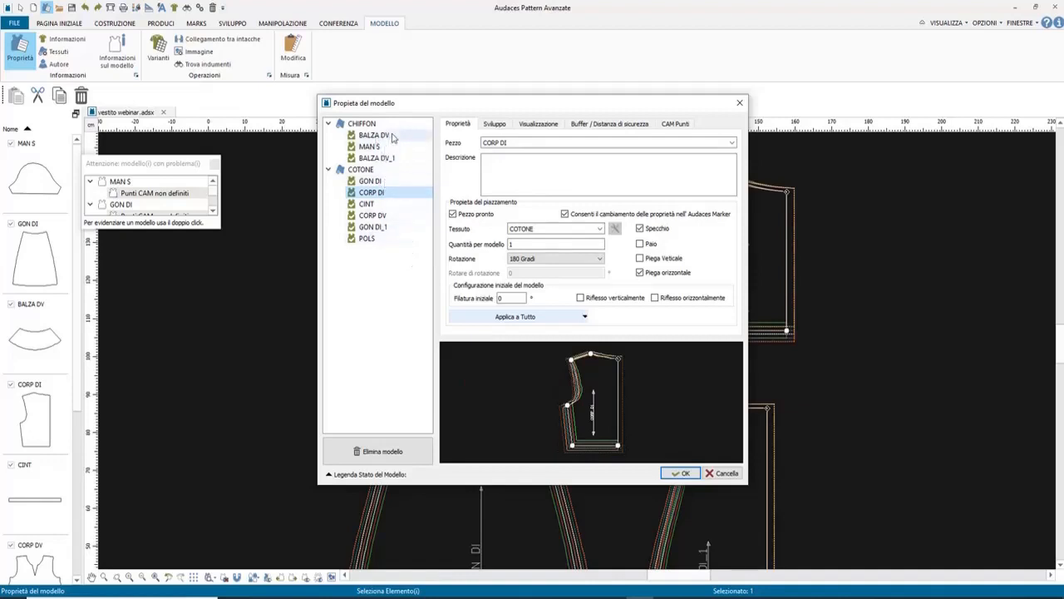
click(387, 135)
click(386, 147)
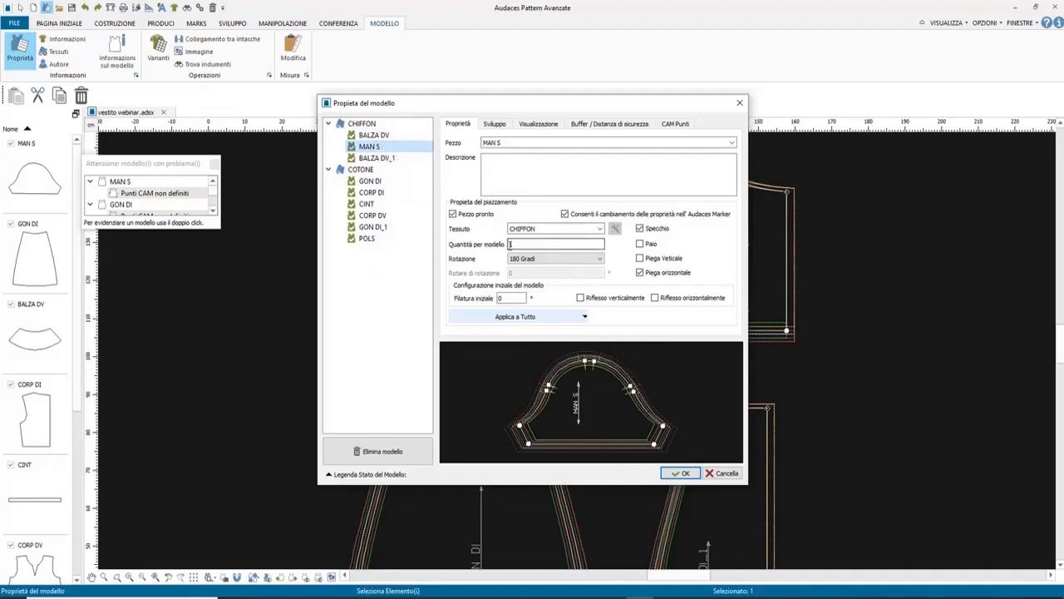
click(641, 245)
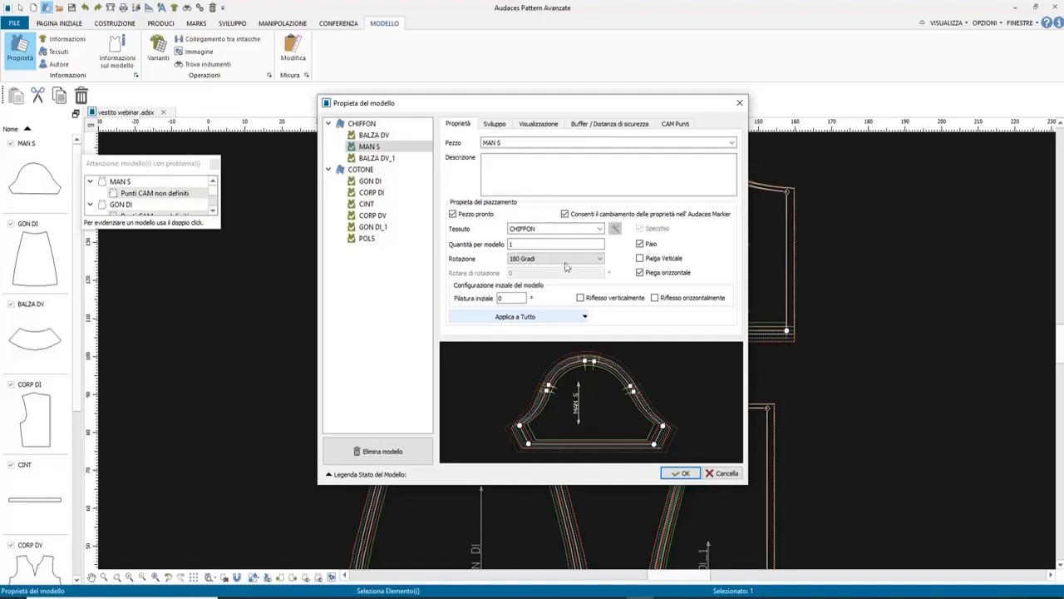
click(376, 158)
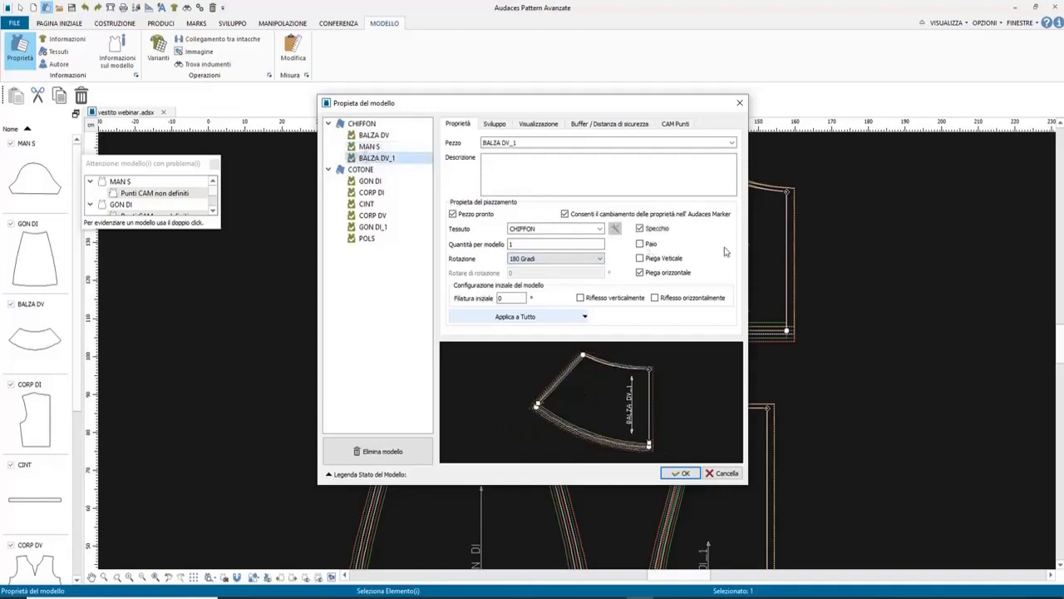
click(640, 246)
Set the COTONE pieces CORP DI, GON DI_1 and POLS as pairs (Paio) and apply the model properties.
click(373, 193)
click(640, 246)
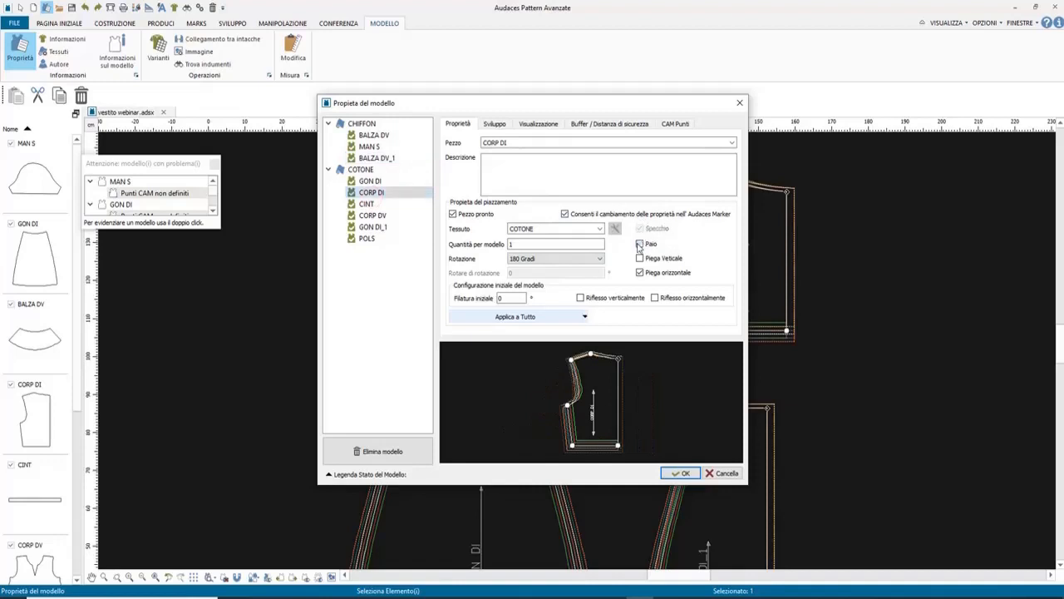
click(372, 227)
click(640, 245)
click(367, 239)
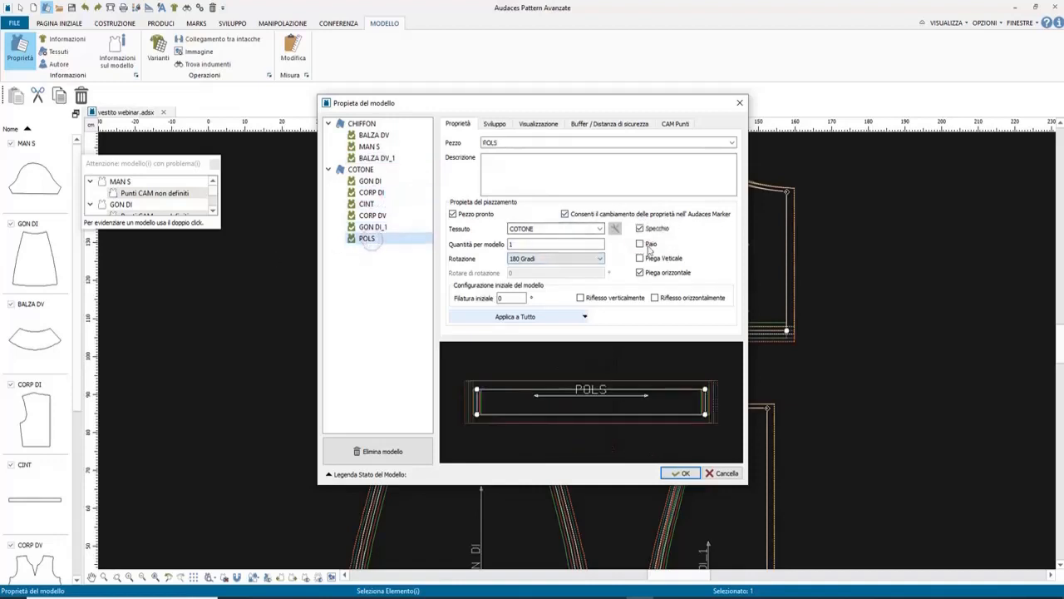
click(639, 244)
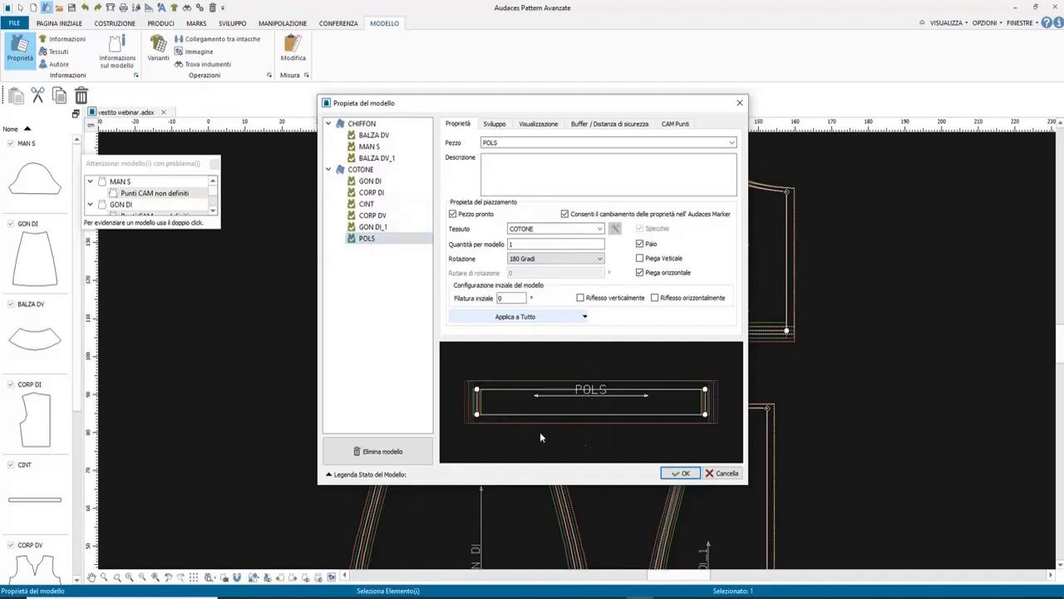
click(679, 473)
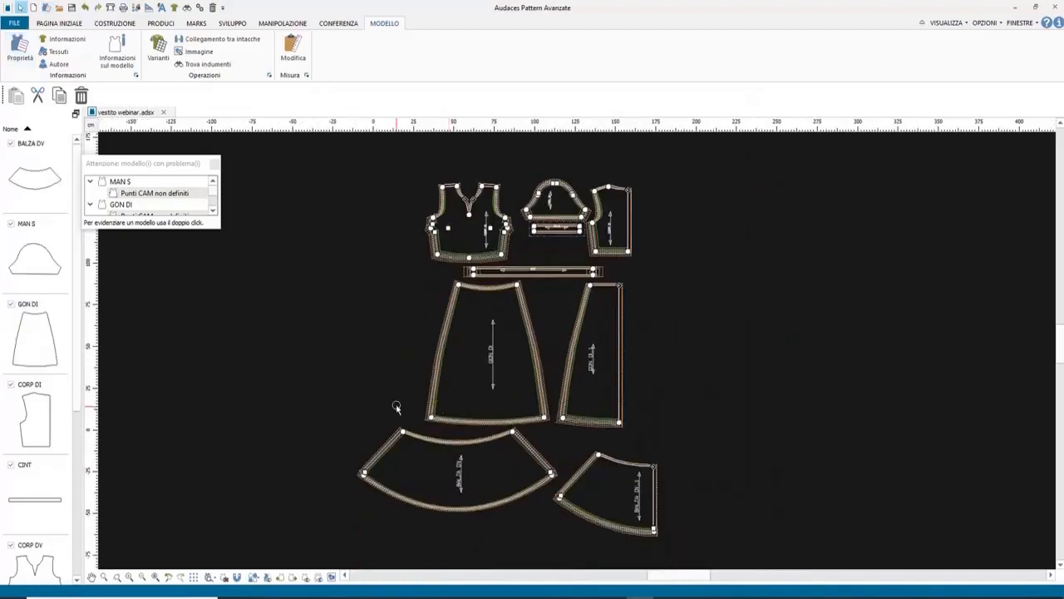